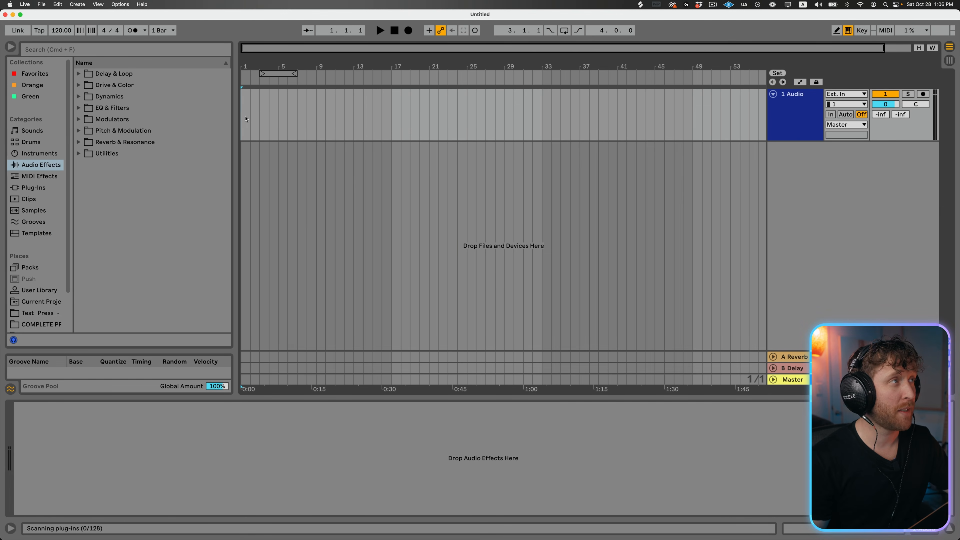
- Save the Live Set as MUSIC PRODUCTION FOR BEGINNERS in the Sessions folder and collect all used media files into the project
key("super+s")
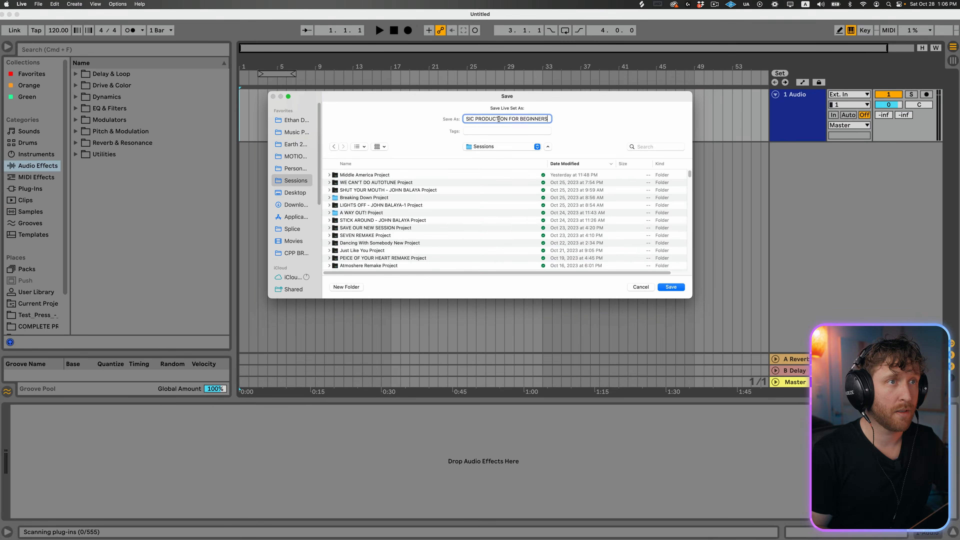
key("Return")
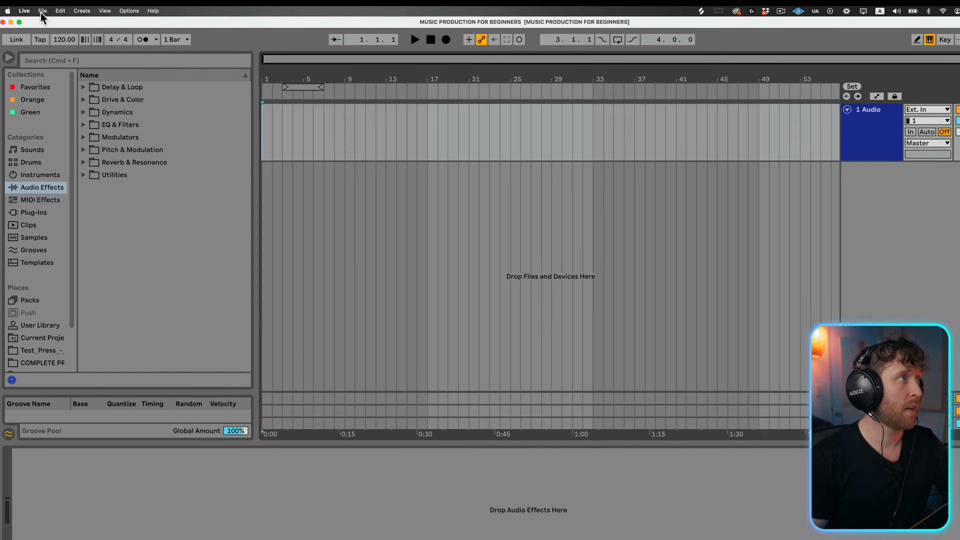
left_click(41, 4)
left_click(67, 102)
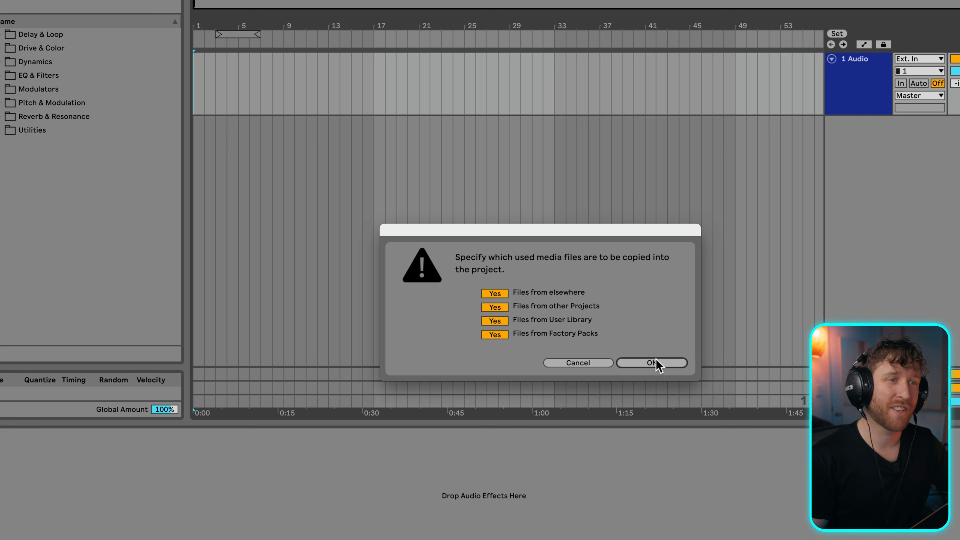
left_click(653, 368)
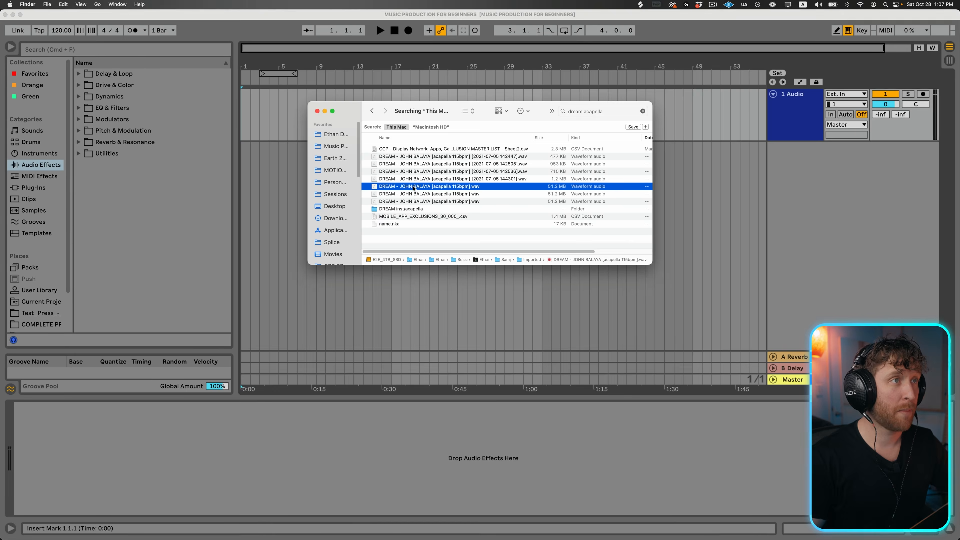
- Place the 115 bpm DREAM acapella at the start of the first audio track and set the tempo to 115 BPM
left_click_drag(414, 188, 199, 90)
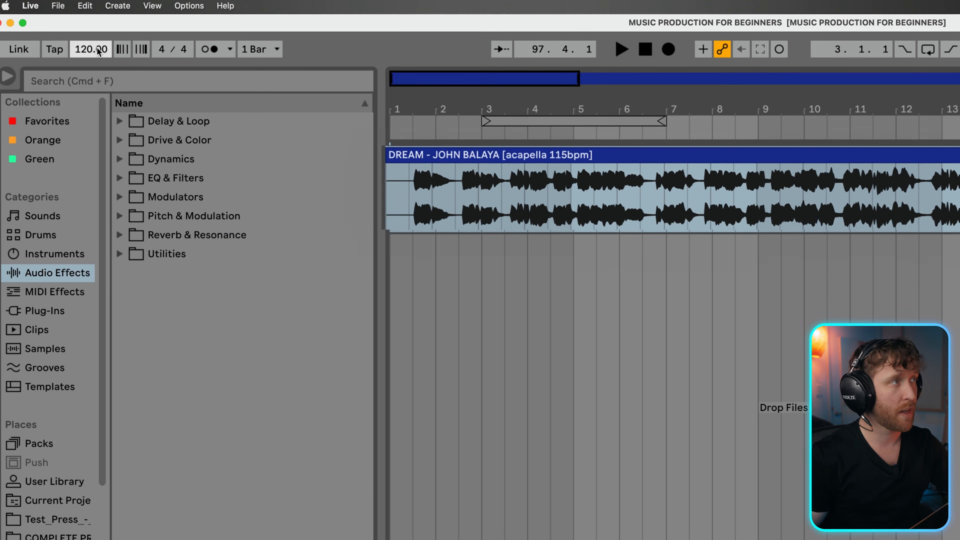
left_click_drag(98, 47, 87, 52)
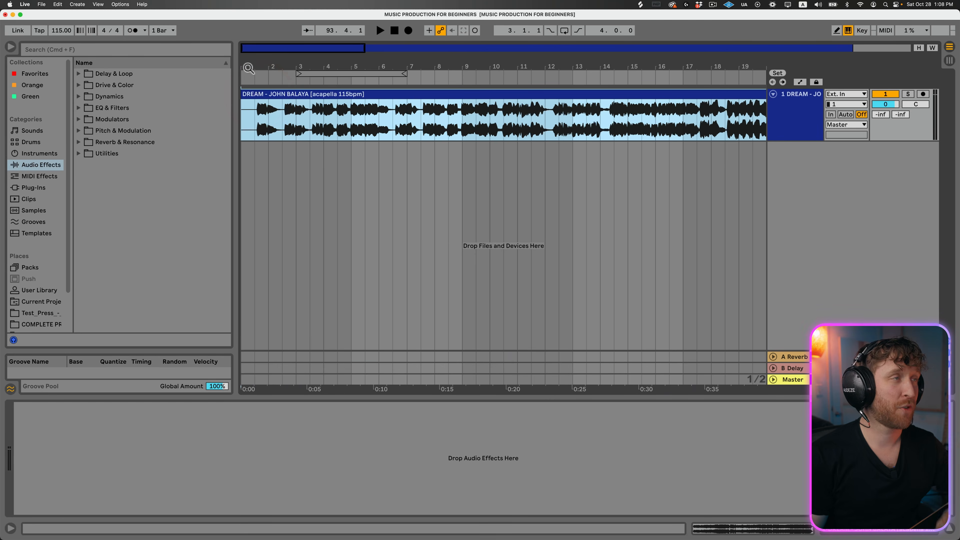
- Play the acapella from 1.3.1 with the metronome on to check its timing against the grid
left_click_drag(250, 67, 250, 98)
left_click(278, 129)
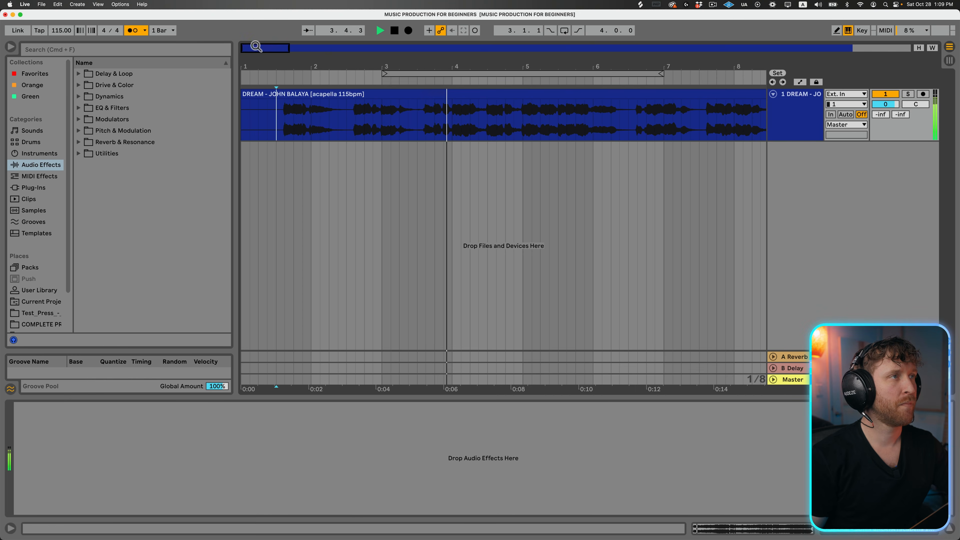
left_click_drag(255, 46, 257, 80)
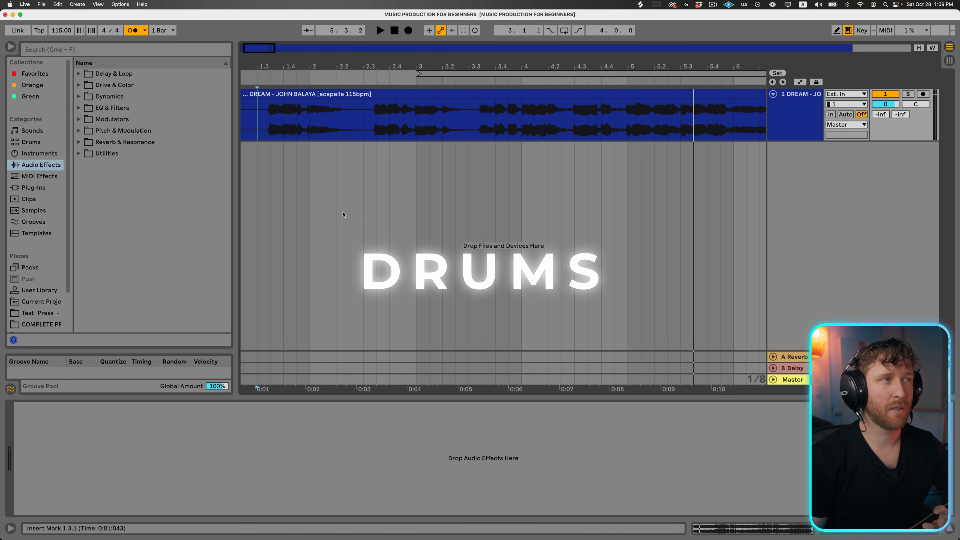
- Add a second audio track, search Splice for kick, and place DECAP_kick_swift_clipped_punchy.wav on the new track at bar 2
key("super+t")
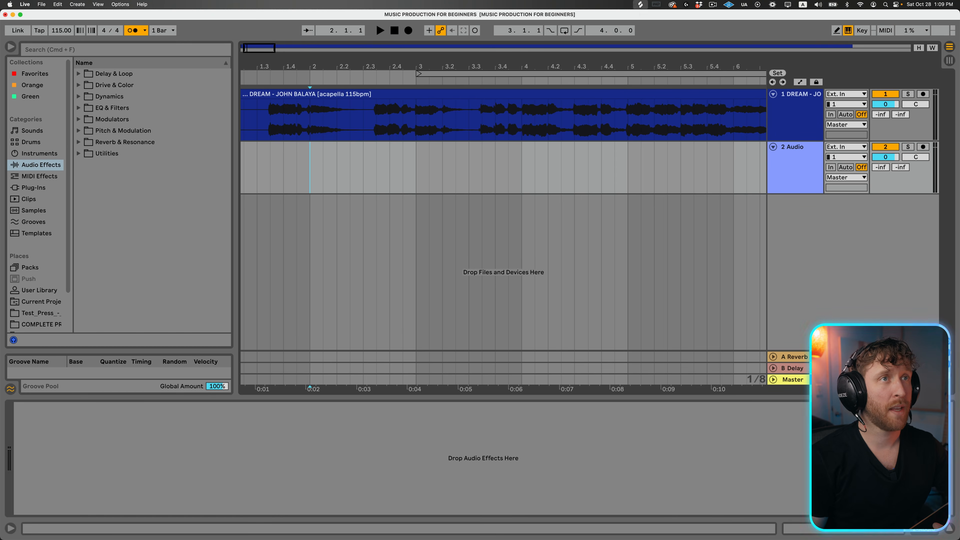
left_click(640, 5)
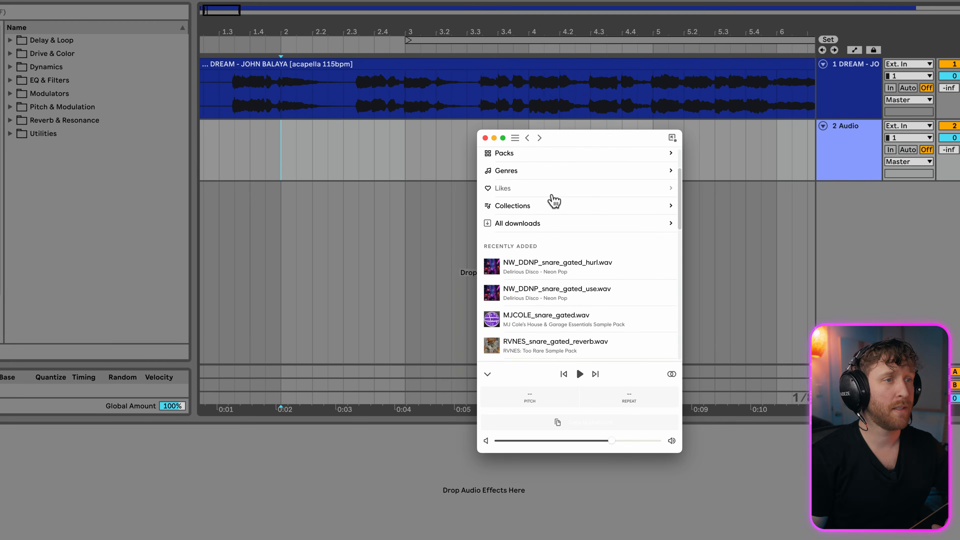
scroll(548, 205, "up", 3)
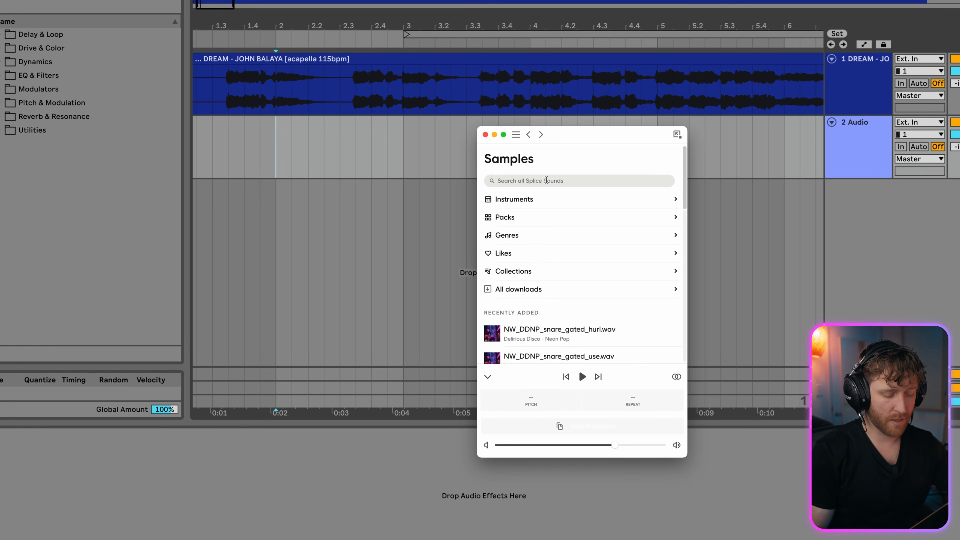
key("Return")
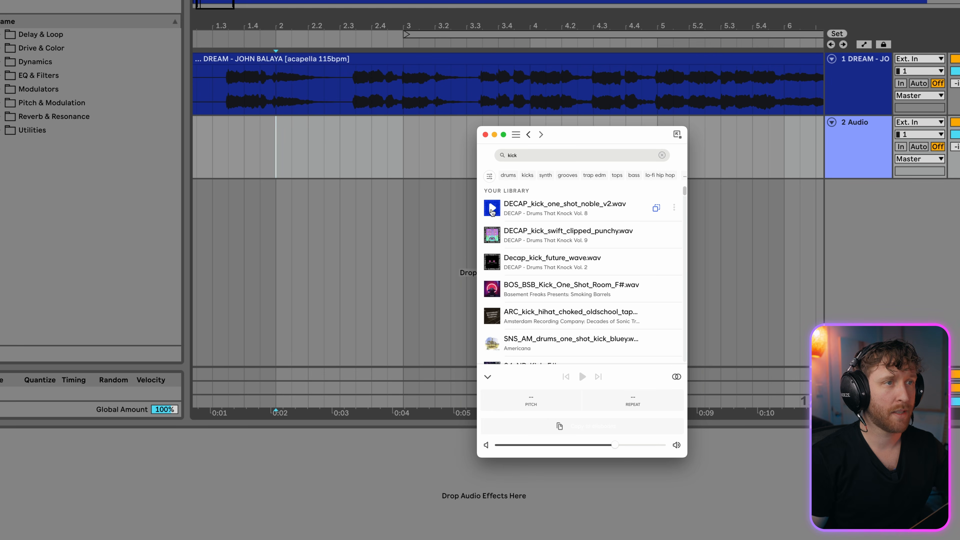
left_click_drag(604, 238, 283, 148)
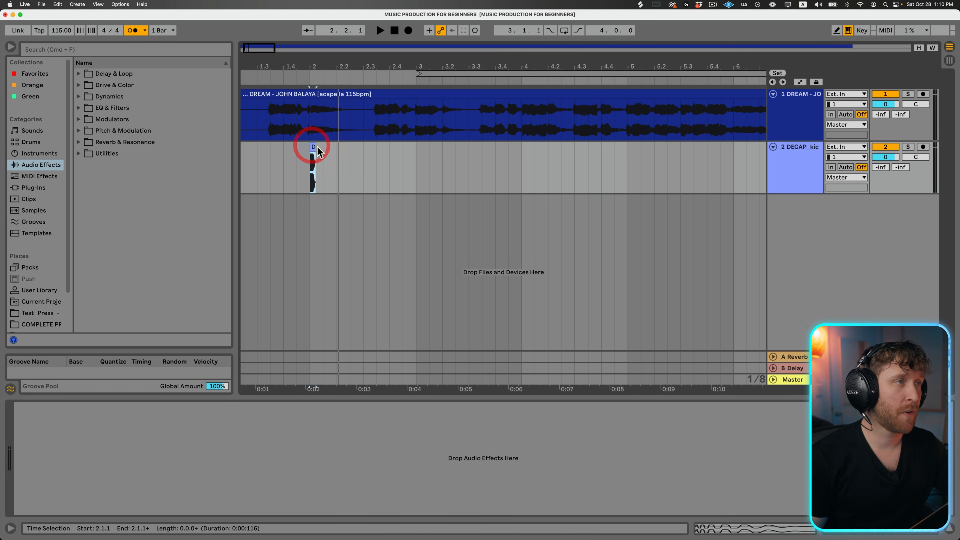
- Copy the kick to 2.2.3 and duplicate the one-bar kick pattern into bar 3
left_click(317, 147)
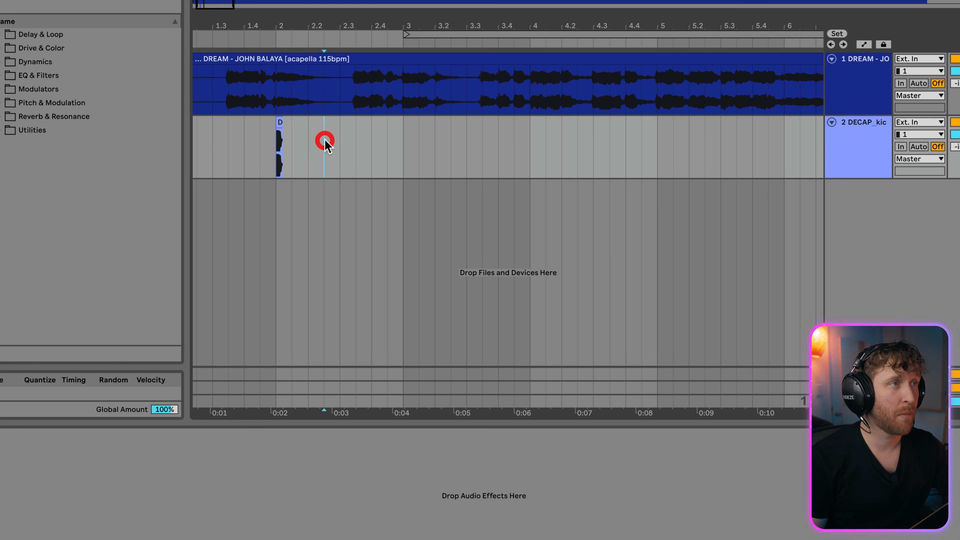
key("ctrl+v")
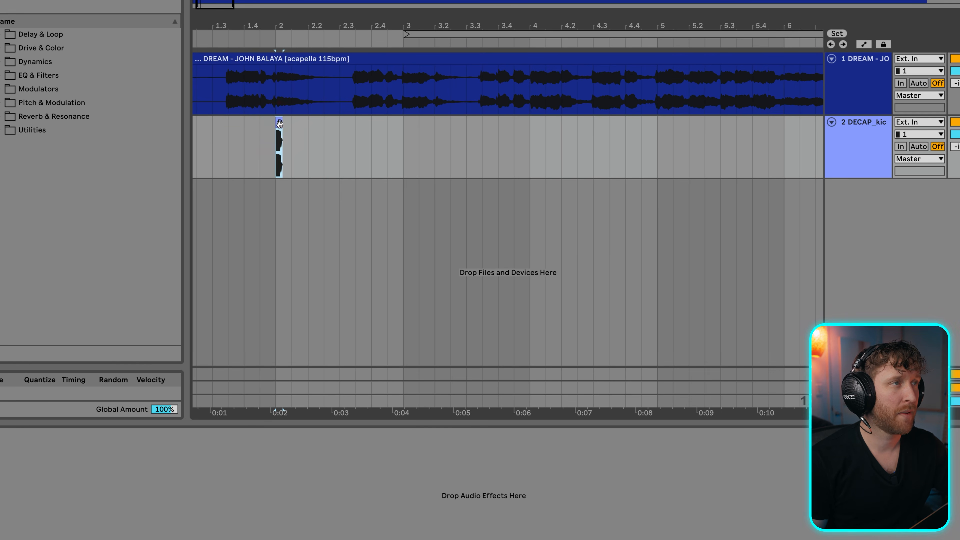
left_click_drag(320, 19, 316, 92)
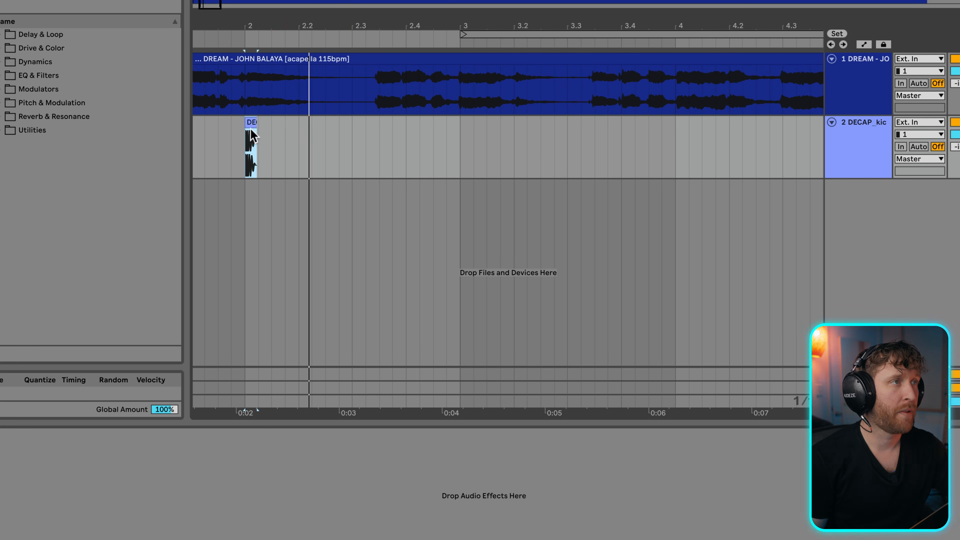
left_click_drag(458, 145, 249, 159)
key("ctrl+d")
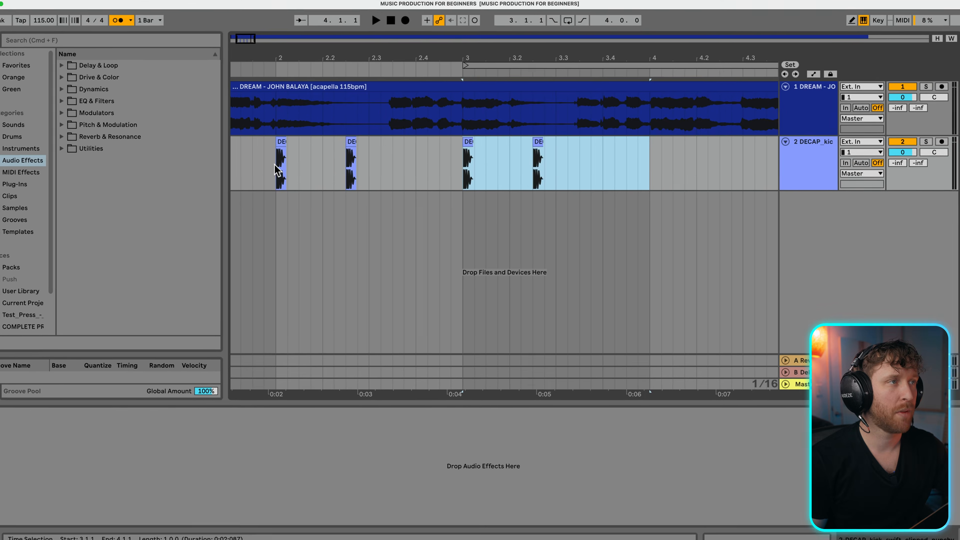
- Duplicate the two-bar kick pattern twice to extend it through bar 7, and play it from bar 2
left_click(242, 146)
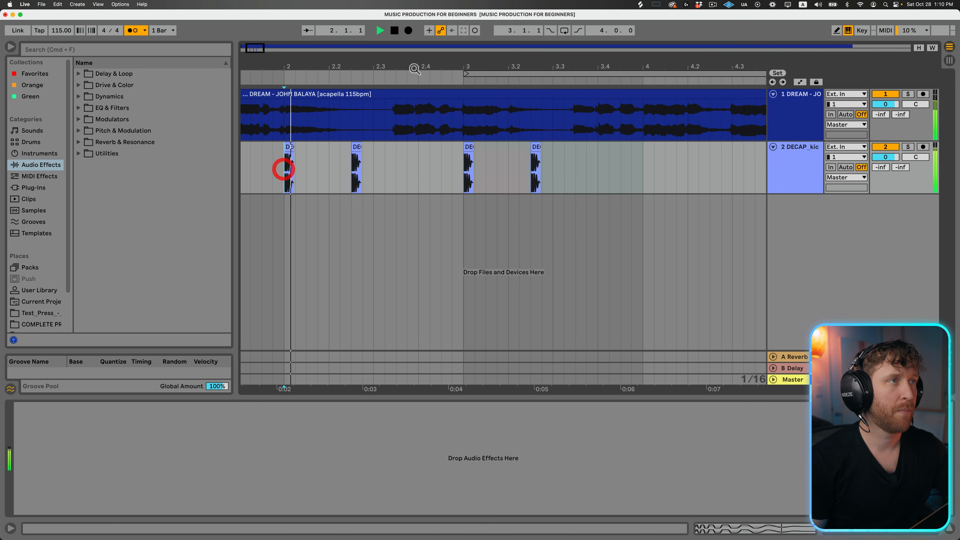
left_click_drag(415, 66, 415, 58)
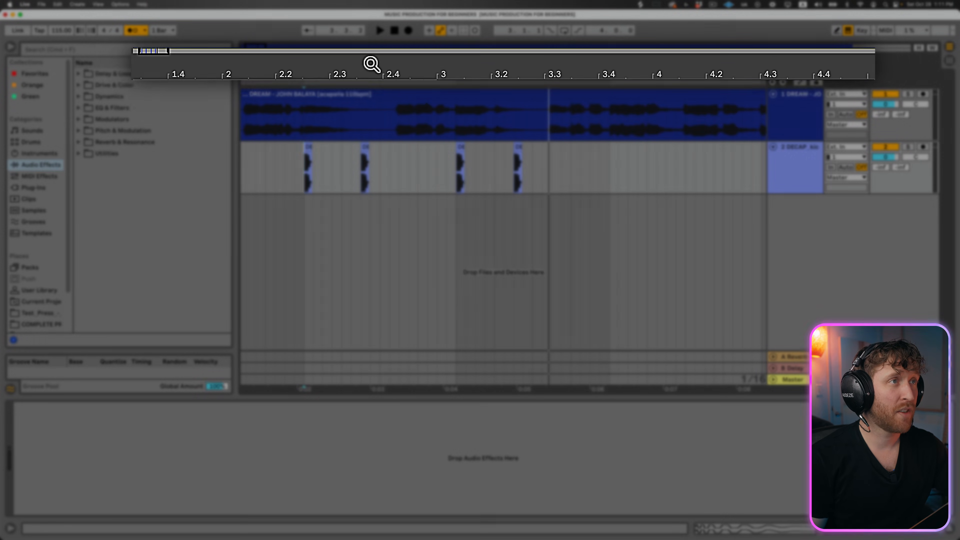
left_click_drag(366, 71, 366, 63)
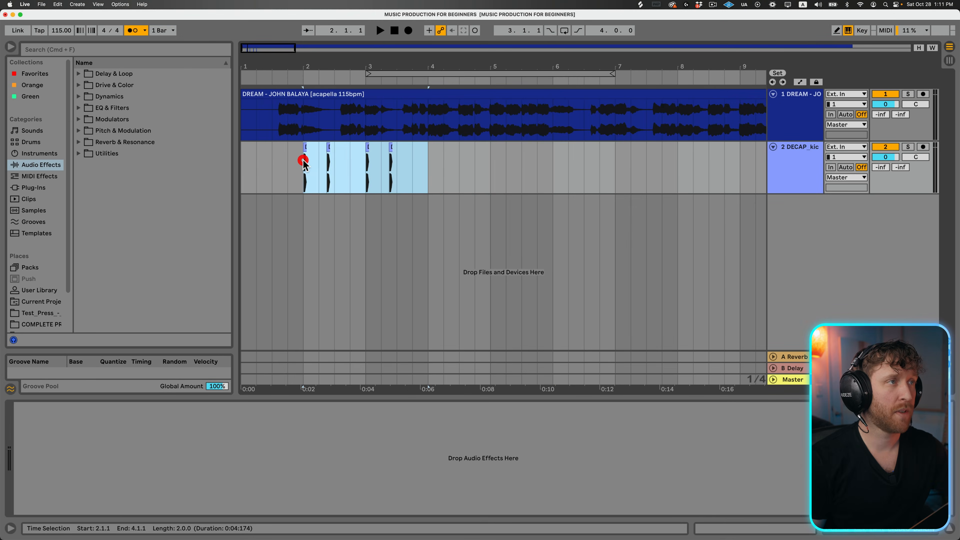
key("super+d")
key("super+d")
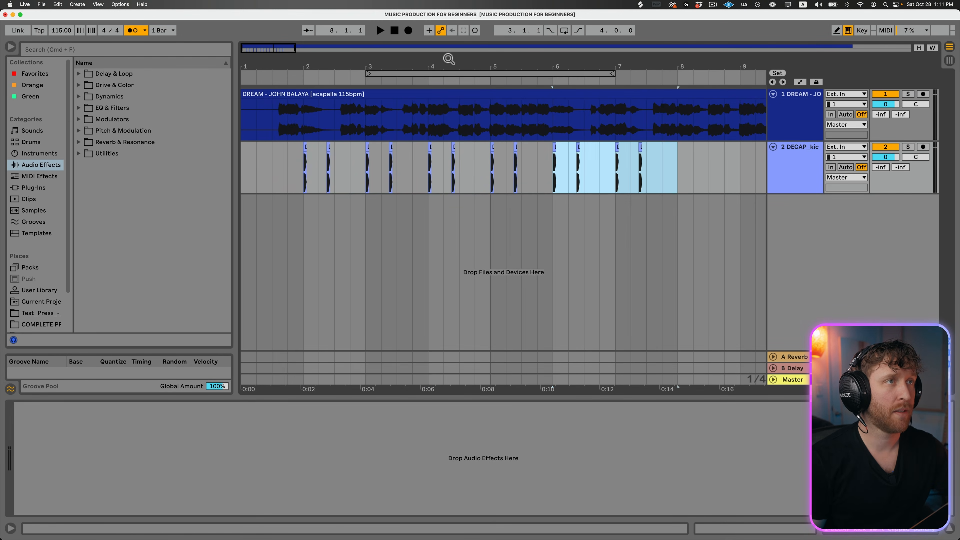
left_click_drag(442, 60, 442, 53)
left_click(276, 167)
key("space")
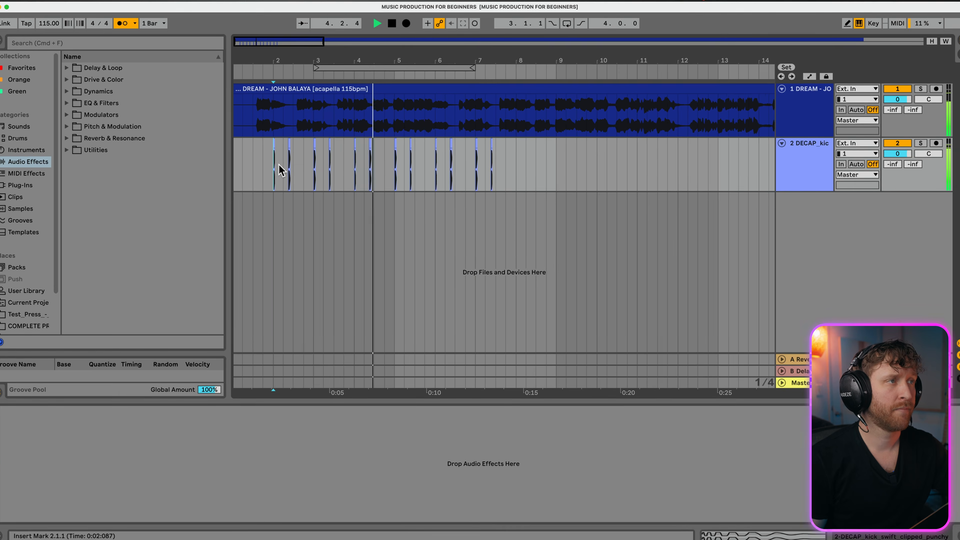
- Add a third audio track, search Splice for snare, and place the fd_oneshot snare at 2.2 and DIABLO_snare_one_shot_pop at 2.3
left_click(790, 151)
key("super+t")
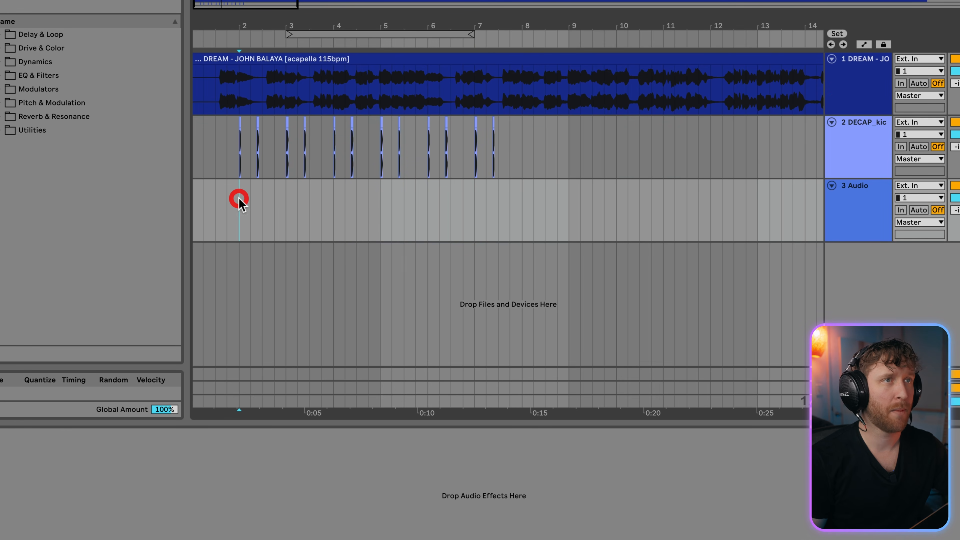
type("snare")
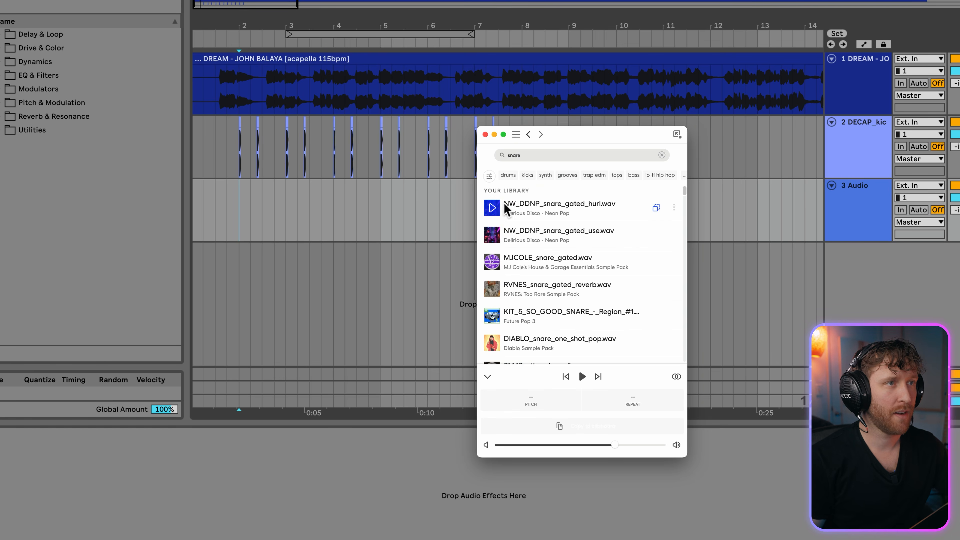
scroll(493, 331, "down", 1)
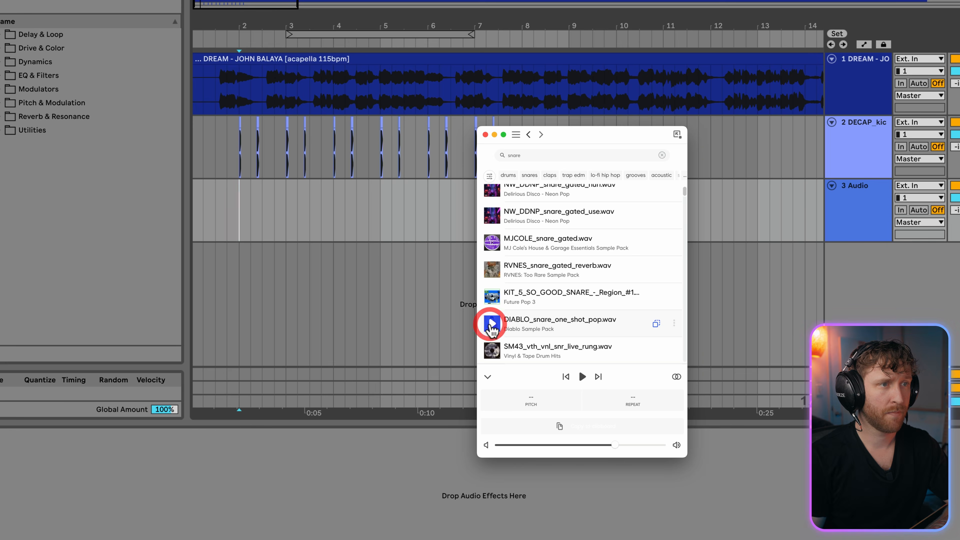
scroll(493, 319, "down", 4)
left_click_drag(527, 306, 292, 207)
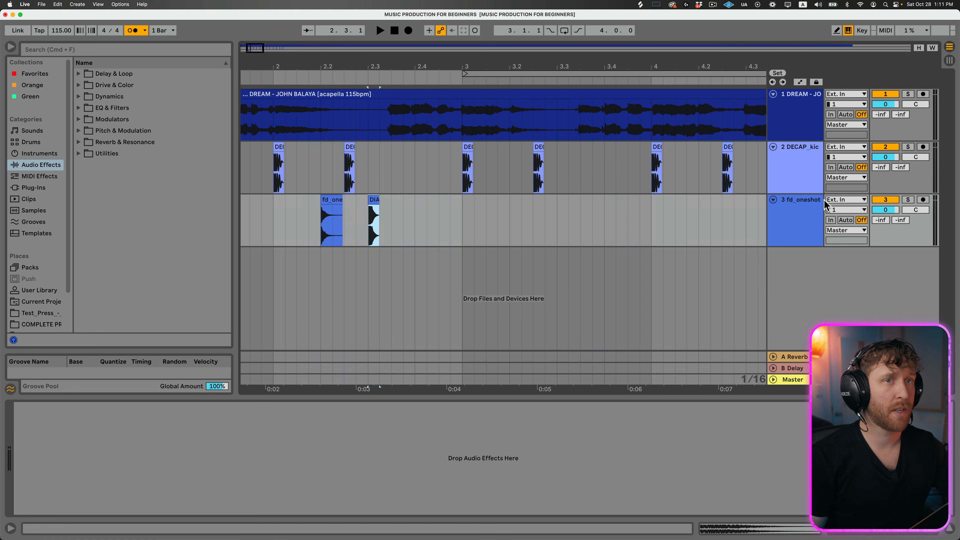
- Move the DIABLO snare onto a new fourth audio track at 2.2.1 and play the layered snares from 2.1.1
left_click(804, 205)
key("super+t")
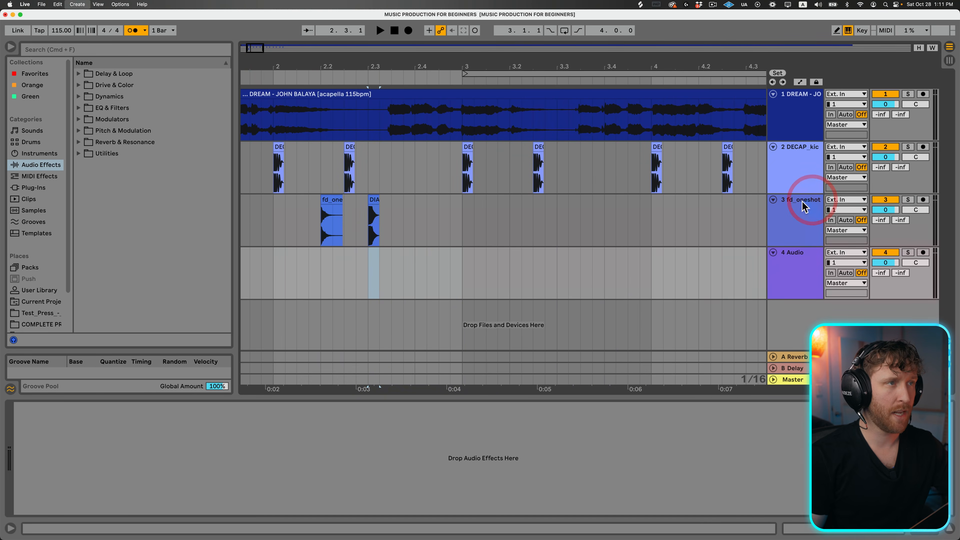
left_click(322, 270)
left_click_drag(371, 211, 324, 263)
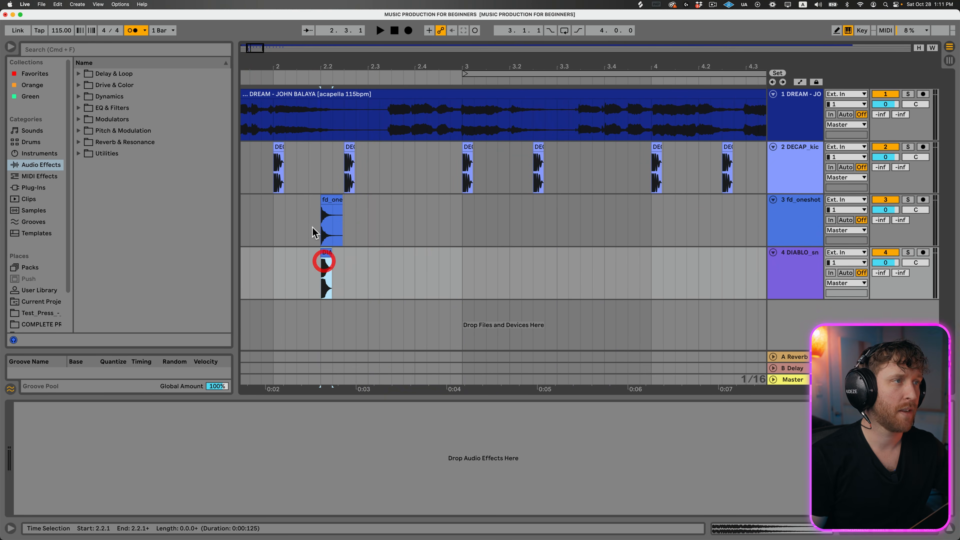
left_click(311, 224)
key("space")
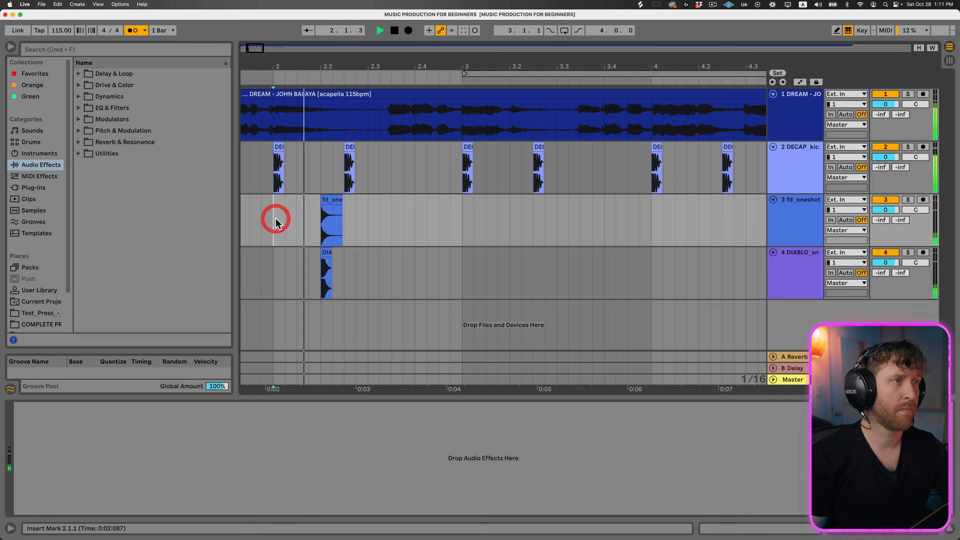
key("space")
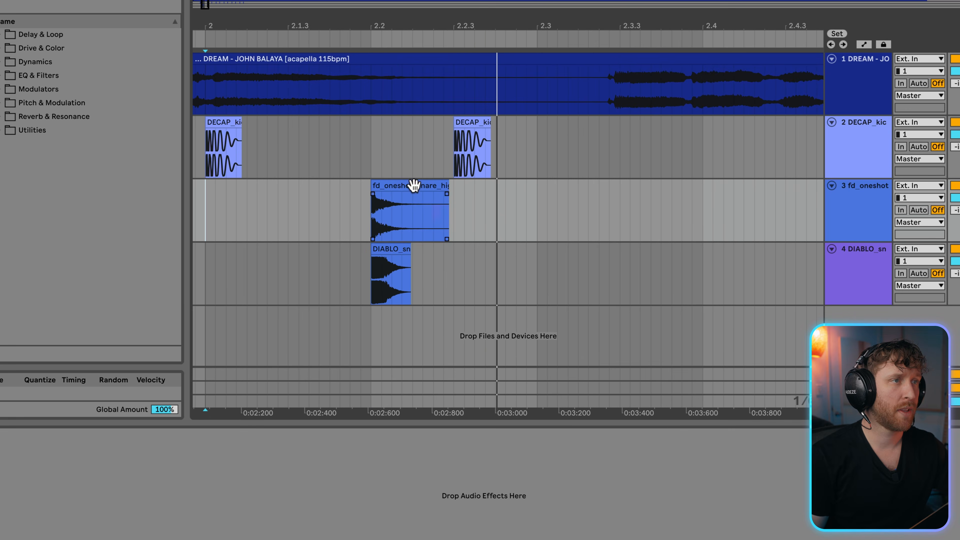
- Shorten the fd_oneshot snare to about the DIABLO snare's length, fade out its end, and play the layered snares
left_click(425, 200)
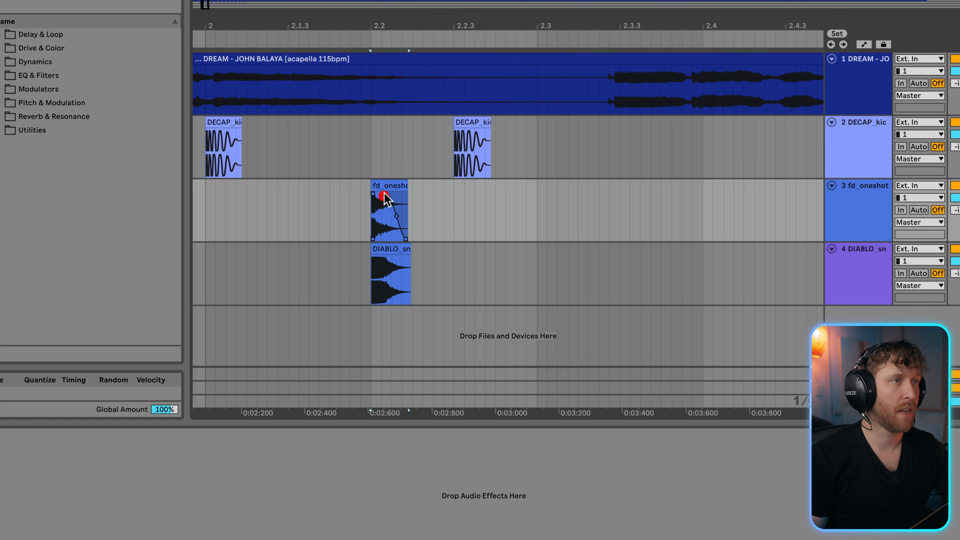
key("space")
key("space")
key("space")
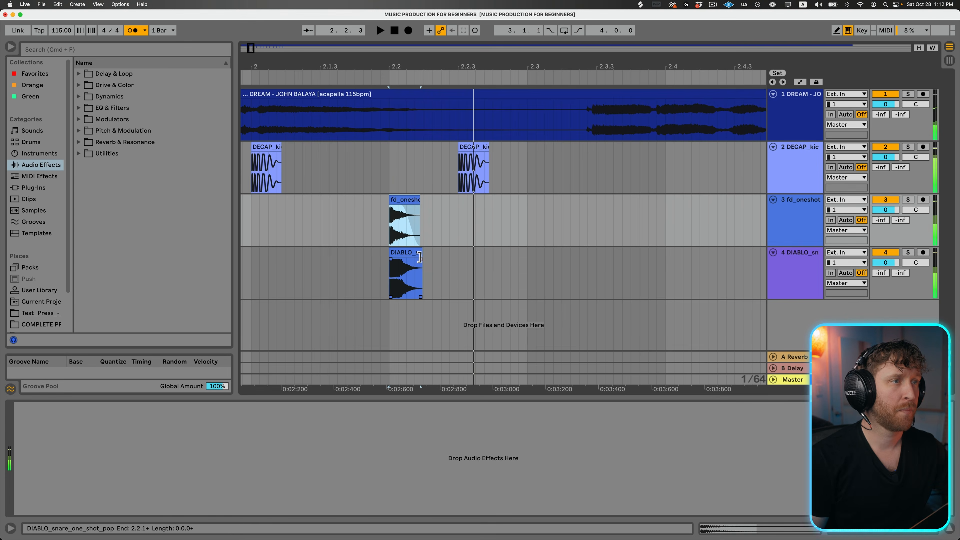
- Replace the DIABLO snare at 2.2.1 with DECAP_snare_some_coins_in_the_pocket from Splice and play the result
left_click(489, 220)
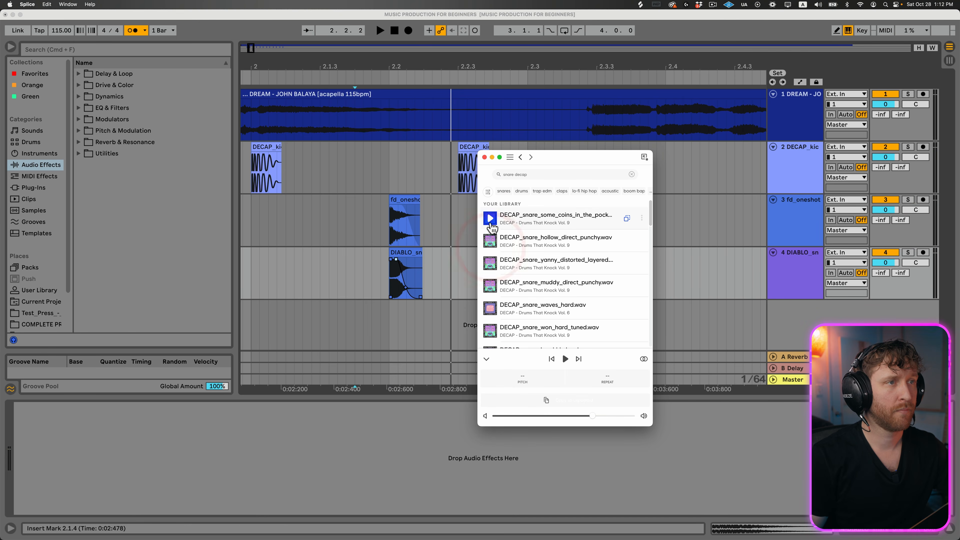
mouse_move(491, 227)
left_mouse_down()
mouse_move(392, 279)
mouse_move(388, 268)
left_mouse_up()
left_click(346, 267)
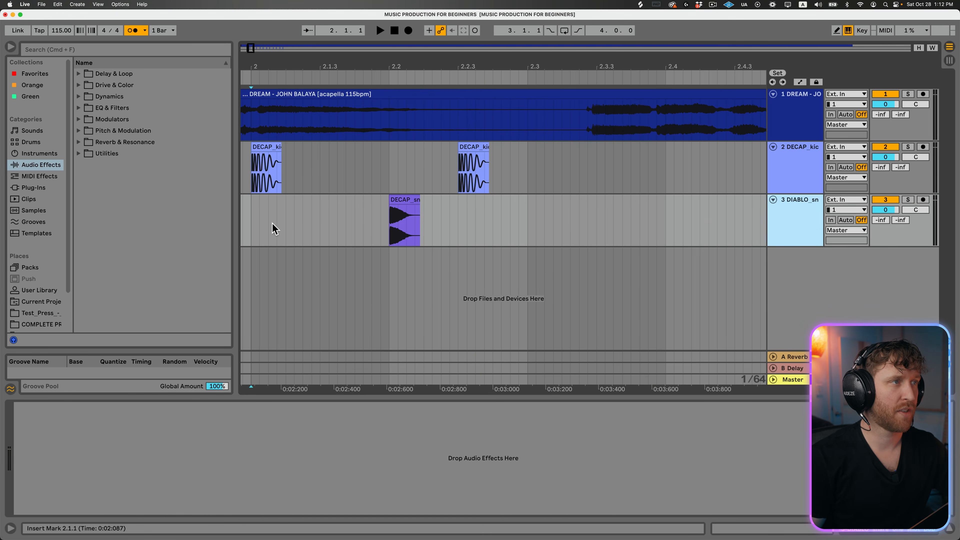
- Delete the fd_oneshot snare track and duplicate the DECAP snare's 2.1.1 to 2.3.1 section repeatedly through bar 7
left_click(535, 228, "shift")
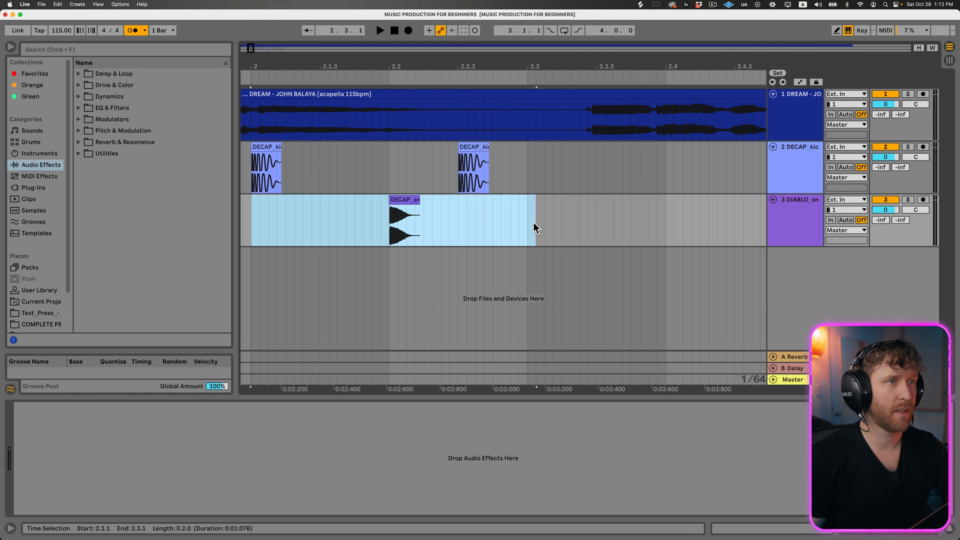
left_click_drag(437, 62, 393, 60)
key("super+d")
key("super+d")
key("super+d")
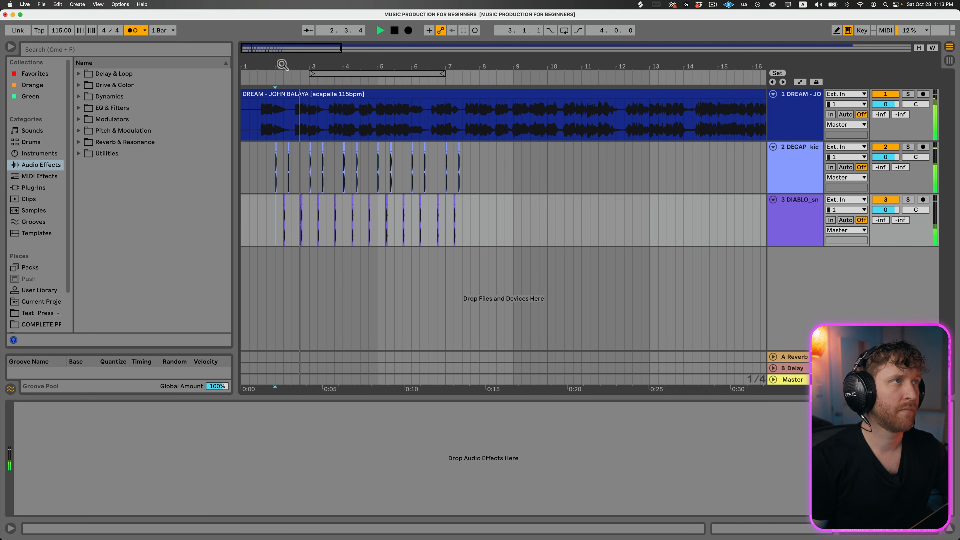
- Place the TSP_NOISIA_80_perc_loop_loose_shakers loop from Splice on a fourth track at 2.1.1 and cut it to one hit repeated every eighth note
left_click_drag(283, 64, 283, 87)
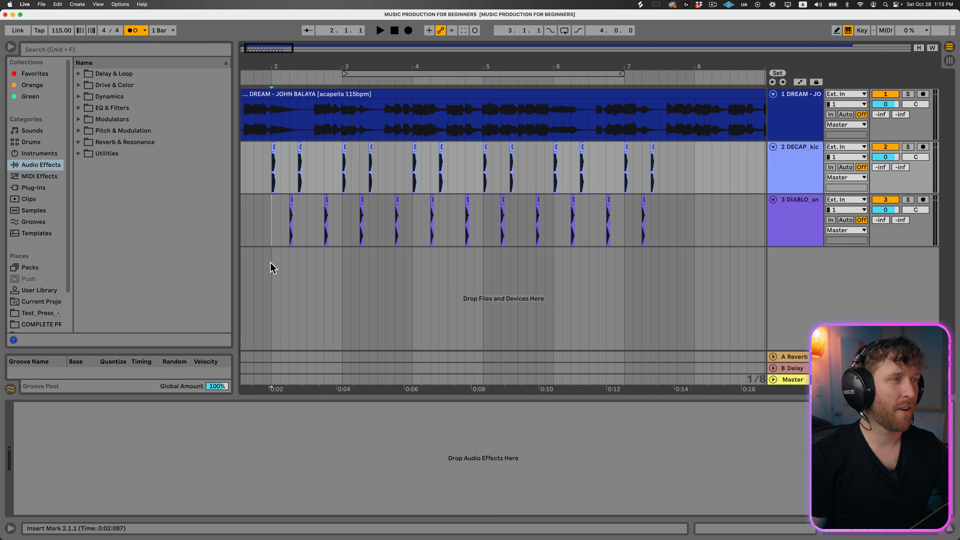
left_click(271, 262)
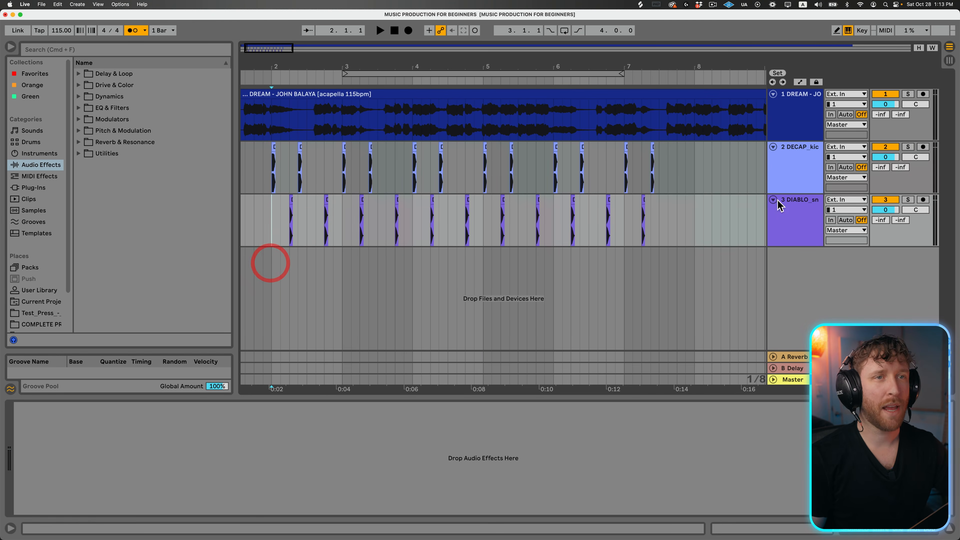
left_click(796, 202)
left_click_drag(557, 315, 278, 278)
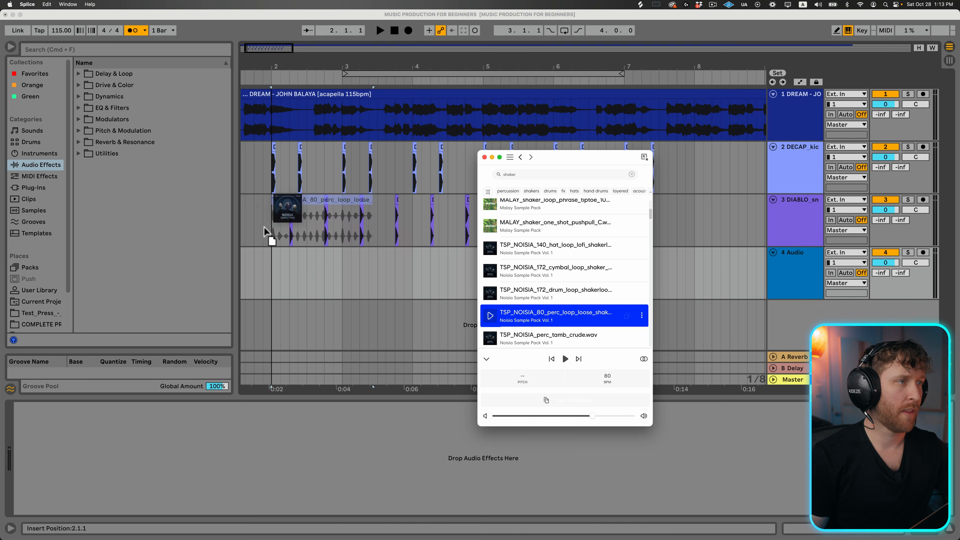
left_click_drag(243, 44, 250, 42)
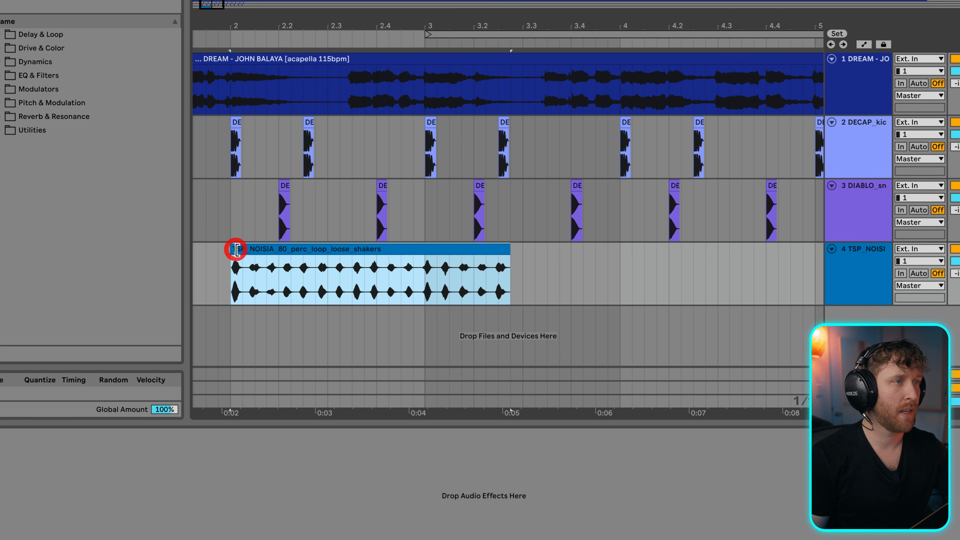
left_click_drag(505, 248, 244, 261)
scroll(246, 266, "up", 5)
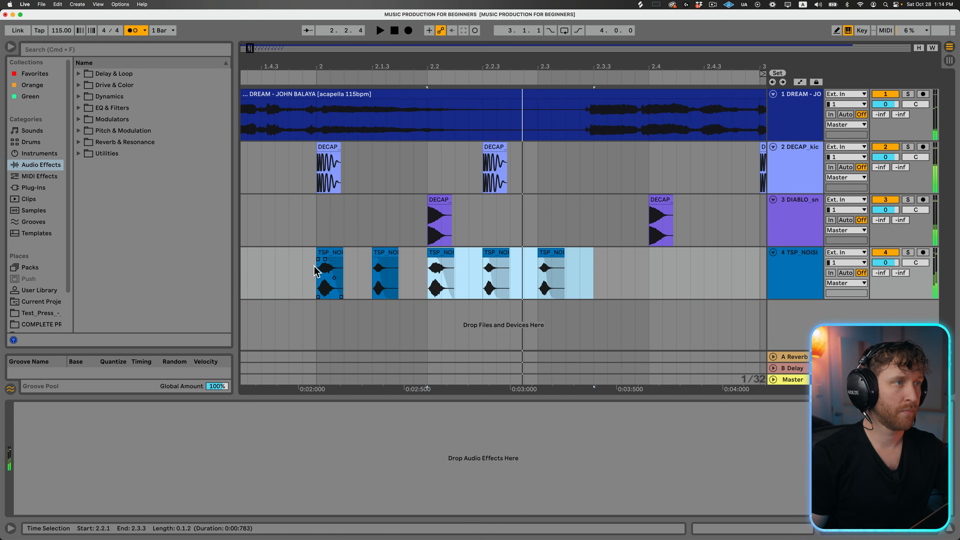
- Duplicate the shaker section from 2.1.1 to 2.3.1 repeatedly through bar 4 while playing the beat
left_click(315, 271)
left_click(540, 276, "shift")
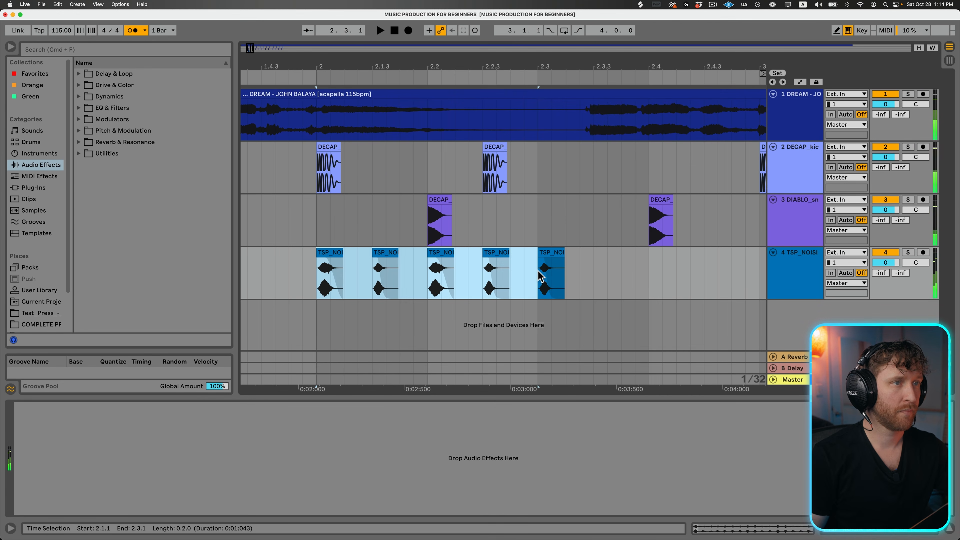
key("super+d")
key("space")
left_click_drag(473, 56, 283, 74)
key("super+d")
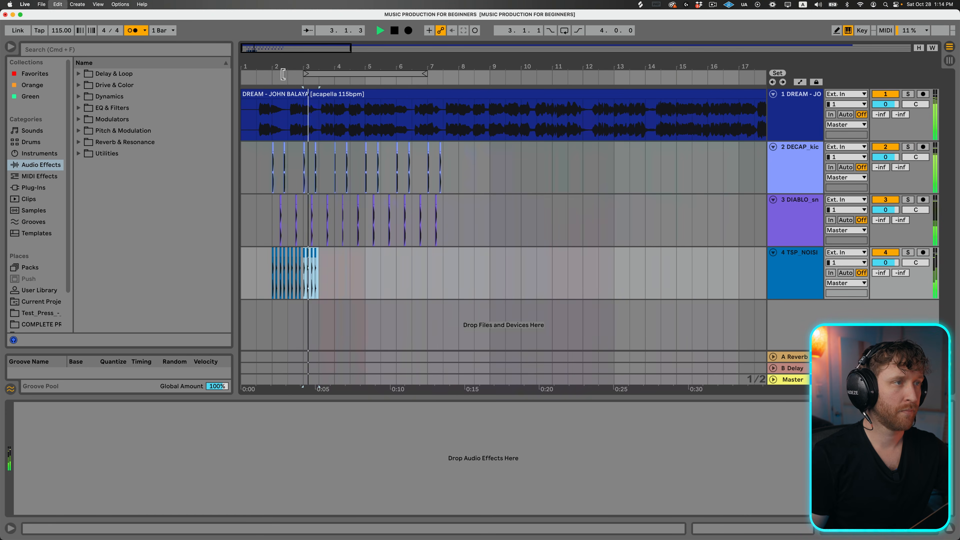
key("super+d")
key("super+d")
key("super+d")
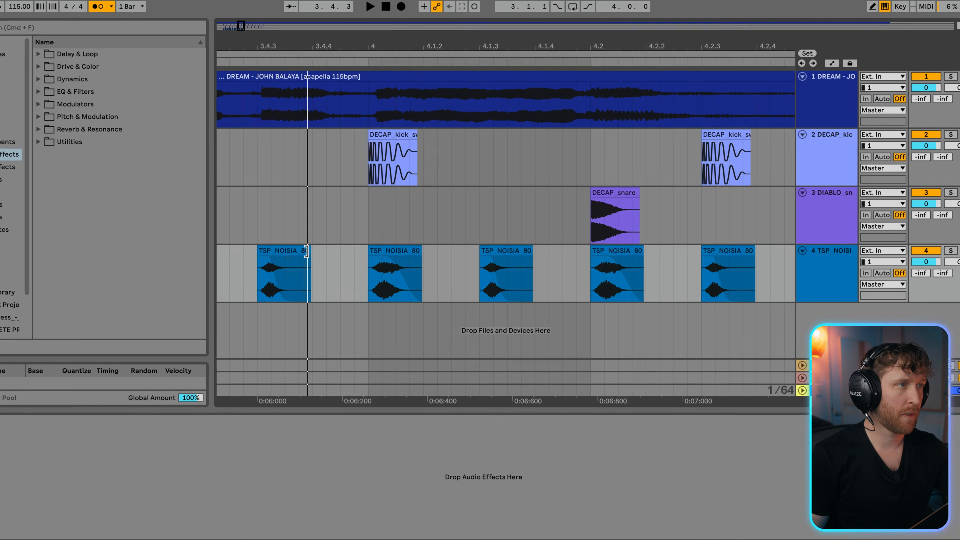
- Extend the shaker clip at 3.4.3 to include its following hits, keep it only up to bar 4, and play the variation
left_click_drag(307, 253, 693, 244)
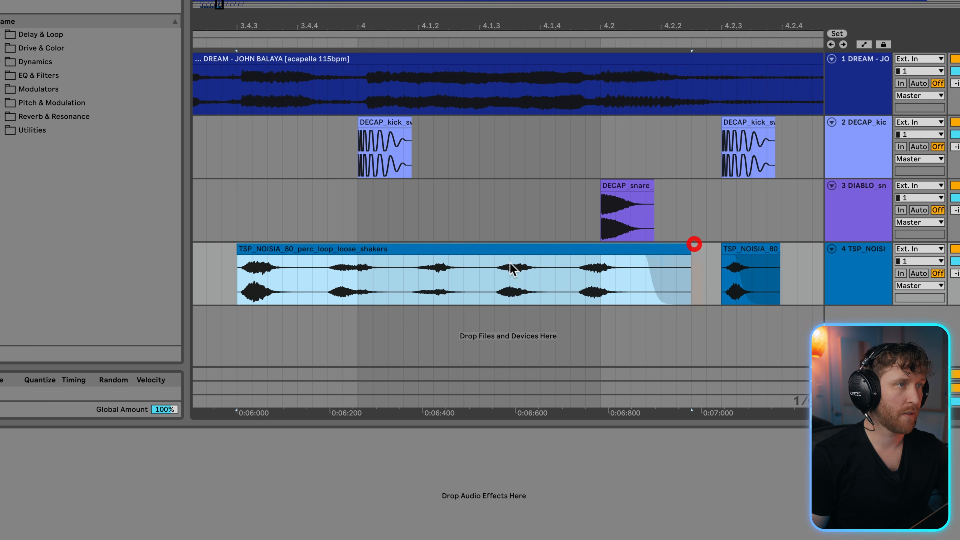
left_click_drag(338, 269, 322, 285)
left_click(397, 248)
key("Delete")
left_click(273, 248)
key("space")
key("space")
key("space")
key("space")
key("space")
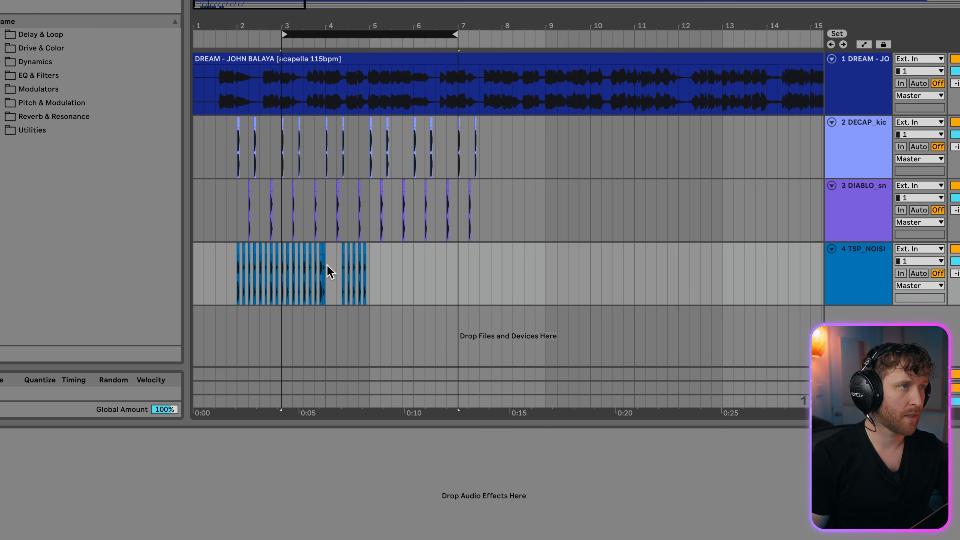
- Duplicate the two-bar shaker section from 2.1.1 to 4.1.1 twice so it fills through bar 7
left_click_drag(326, 267, 255, 270)
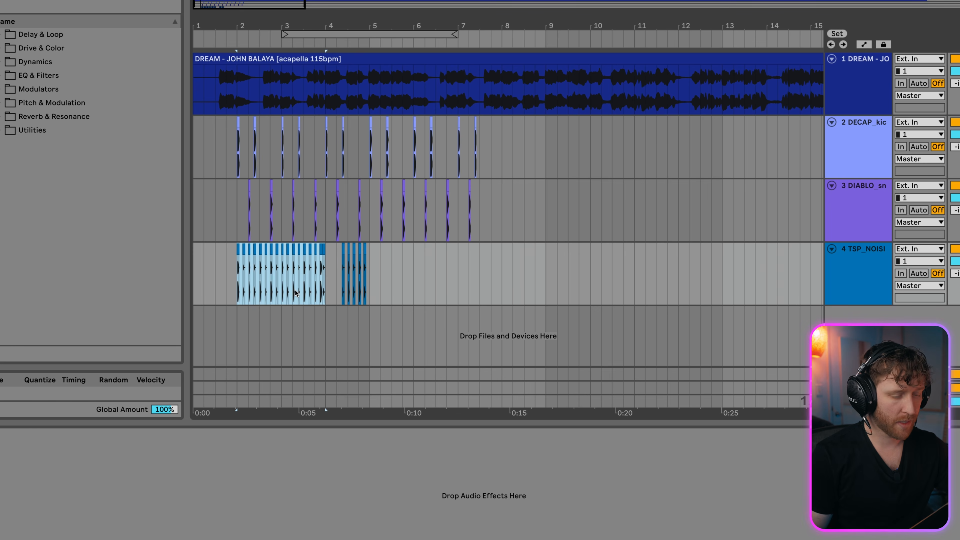
key("ctrl+d")
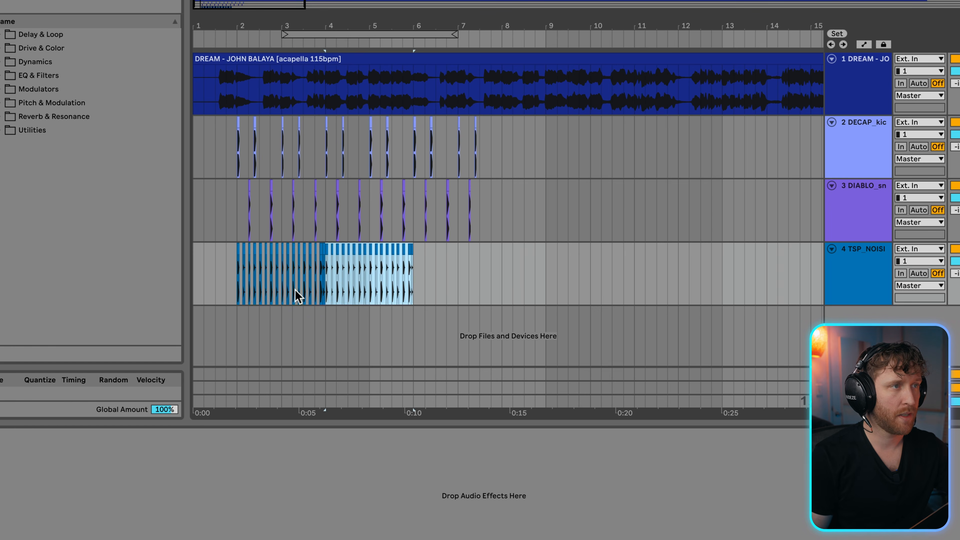
key("ctrl+d")
- Play the beat from 2.1.1 and set the shaker track's volume to -5.0 dB
left_click(236, 204)
key("space")
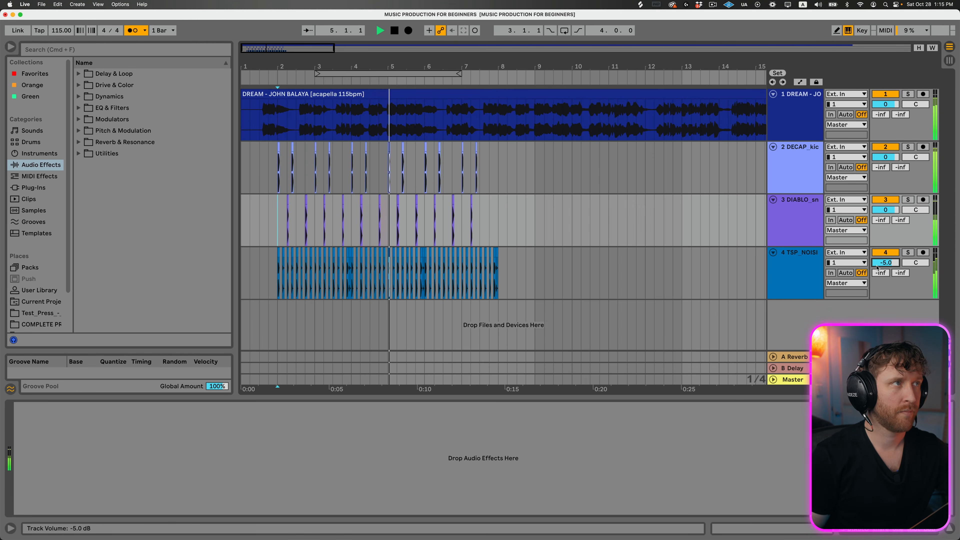
key("space")
- Group the DIABLO snare and TSP_NOISIA shaker tracks together
left_click(803, 204)
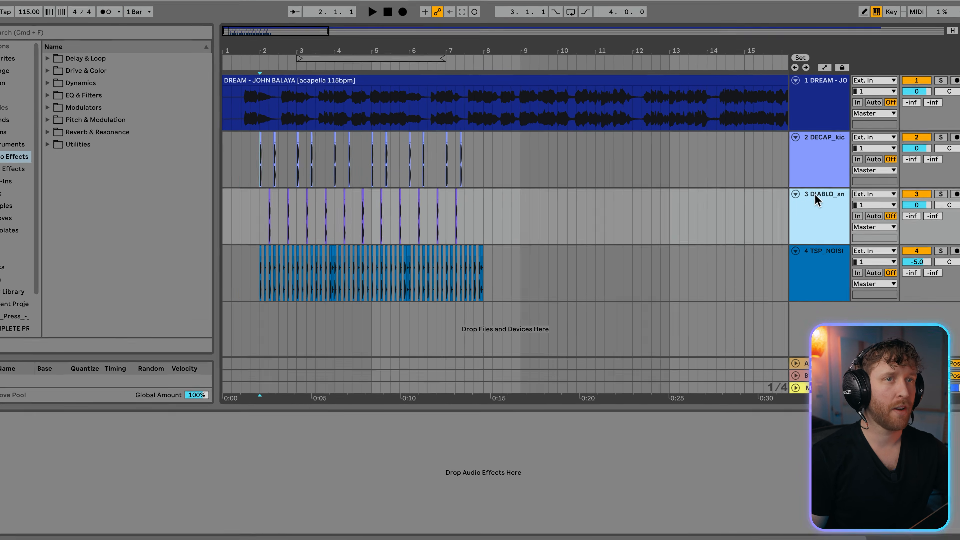
left_click(792, 200)
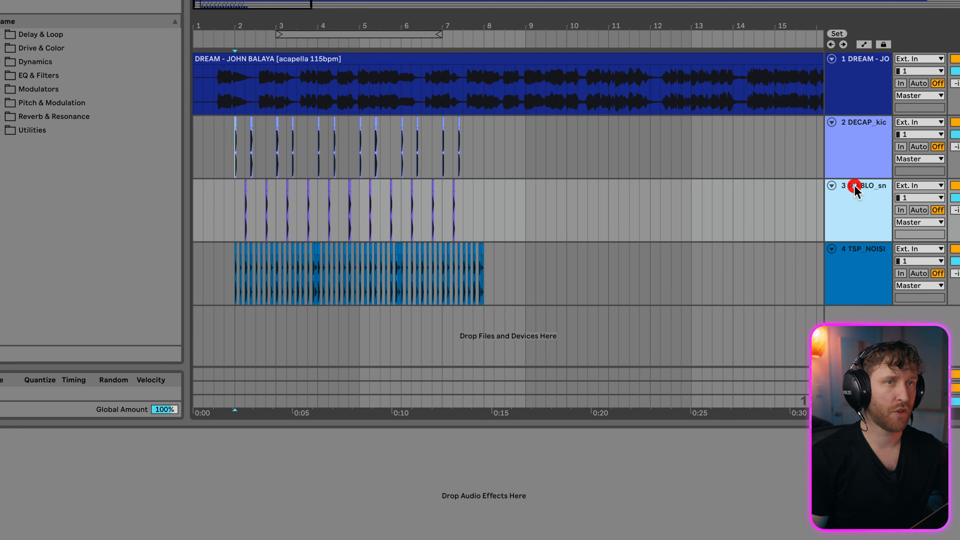
left_click(859, 253)
key("super+g")
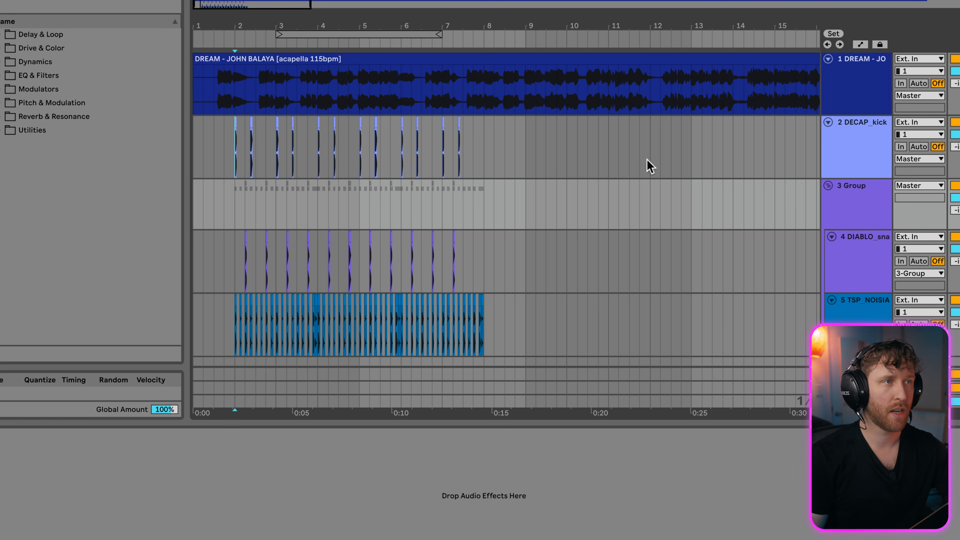
scroll(775, 189, "down", 1)
- Add the Redux preset Some Dust from the Drive & Color audio effects to the snare and shaker group
left_click(854, 165)
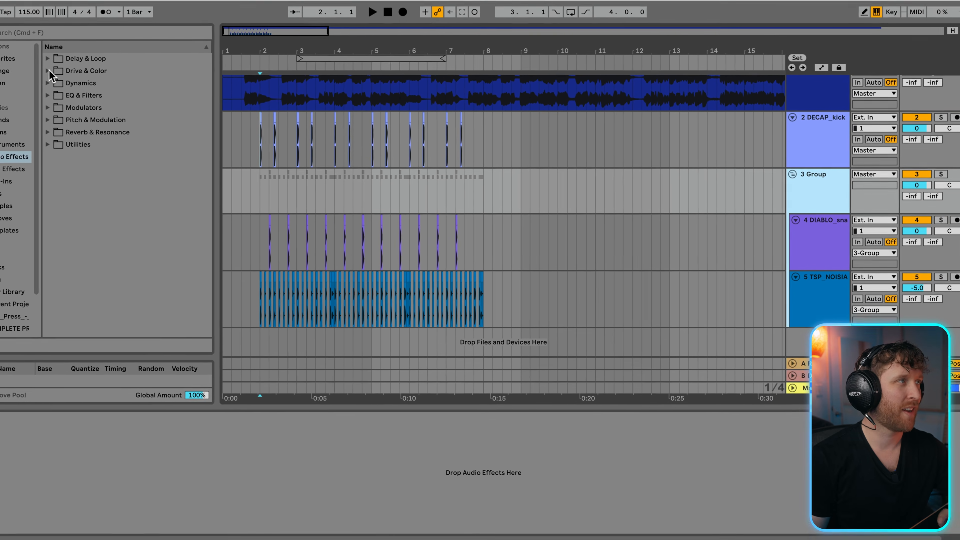
left_click(6, 60)
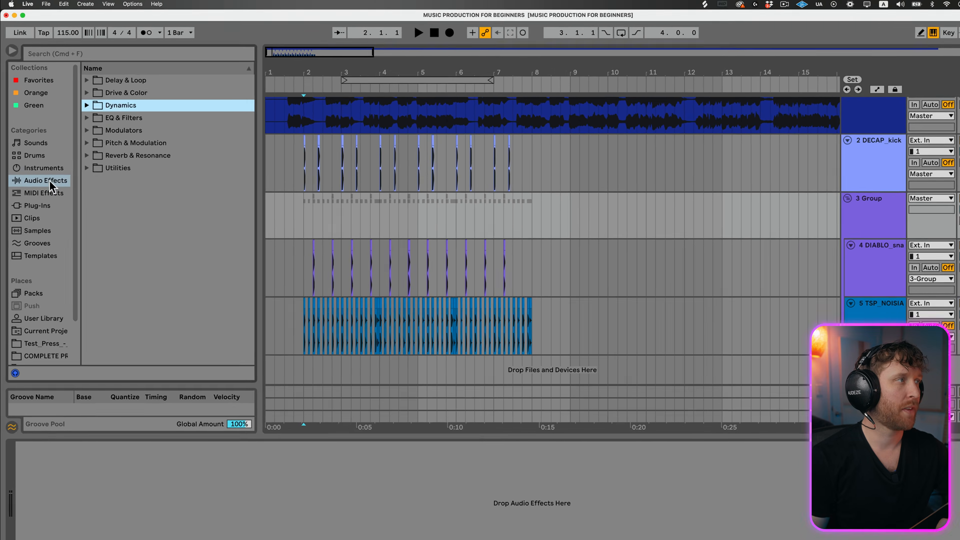
left_click(46, 164)
left_click(95, 100)
left_click(104, 169)
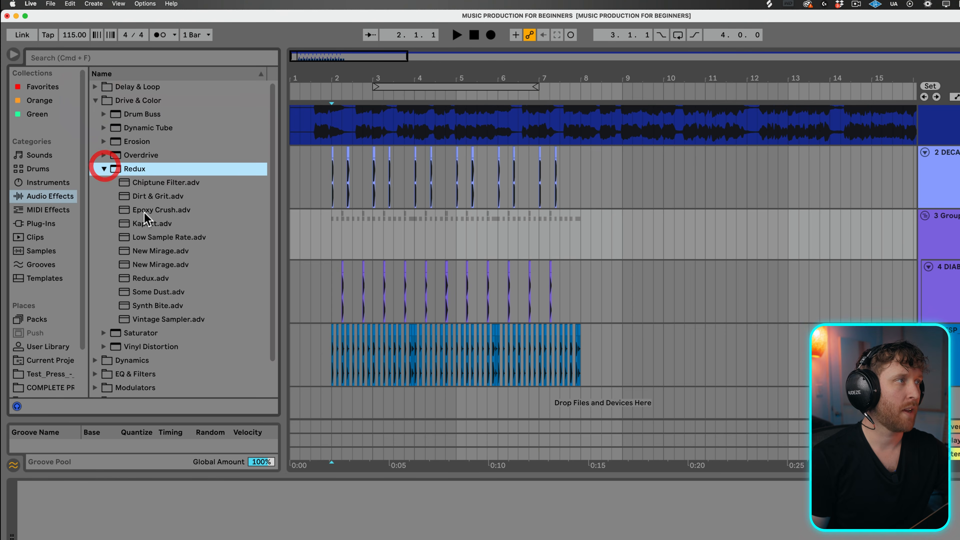
left_click(163, 292)
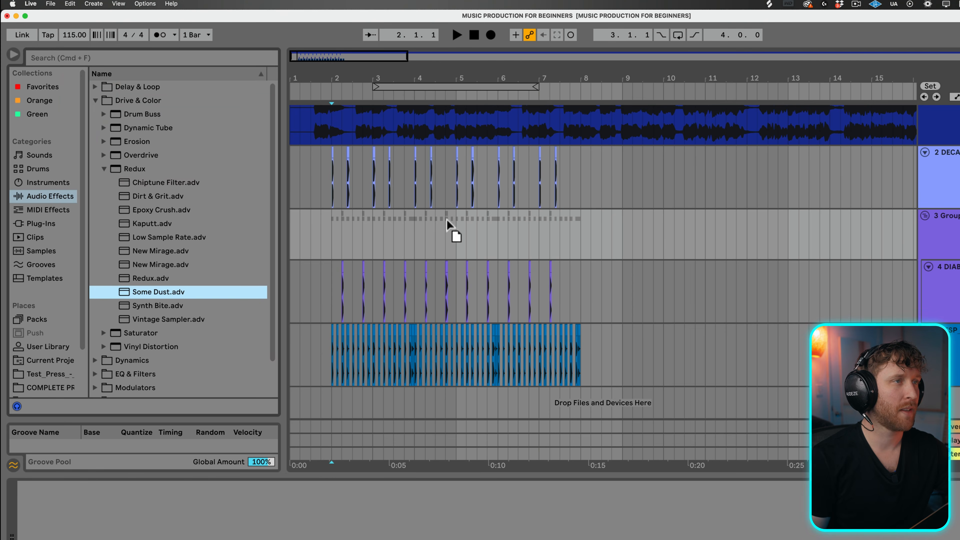
left_click_drag(447, 219, 446, 221)
- Play the beat from 2.1.1 to hear the Some Dust effect on the group
left_click(332, 235)
key("space")
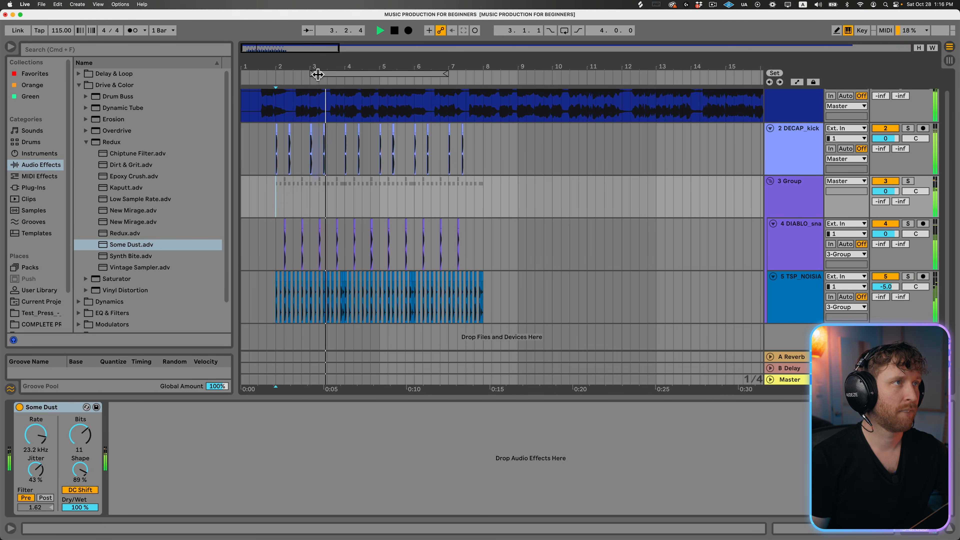
left_click_drag(318, 63, 338, 74)
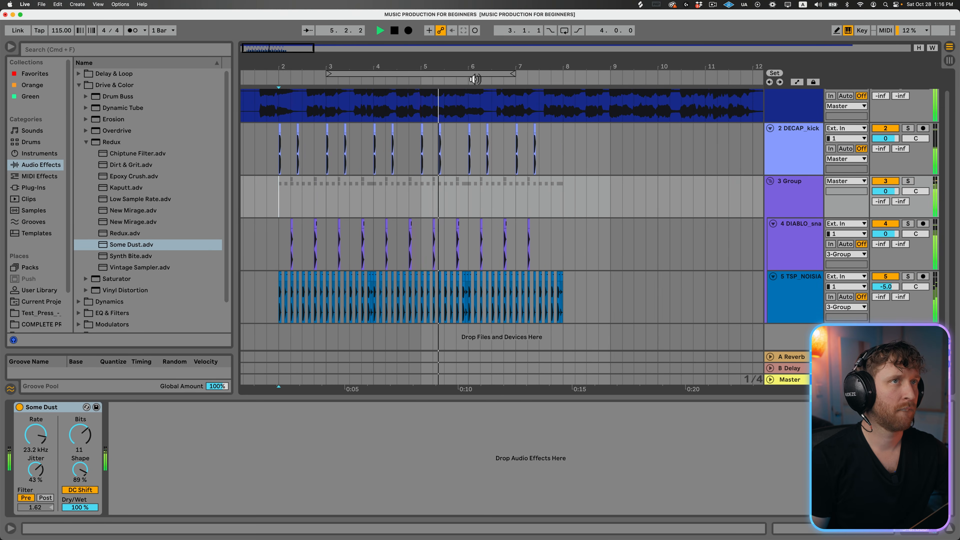
key("space")
- Find a PMAW clap in Splice, place it at 2.2.1 on a new track in the group, end it at 2.3.1 and play it
left_click(641, 4)
left_click(555, 171)
type("clap")
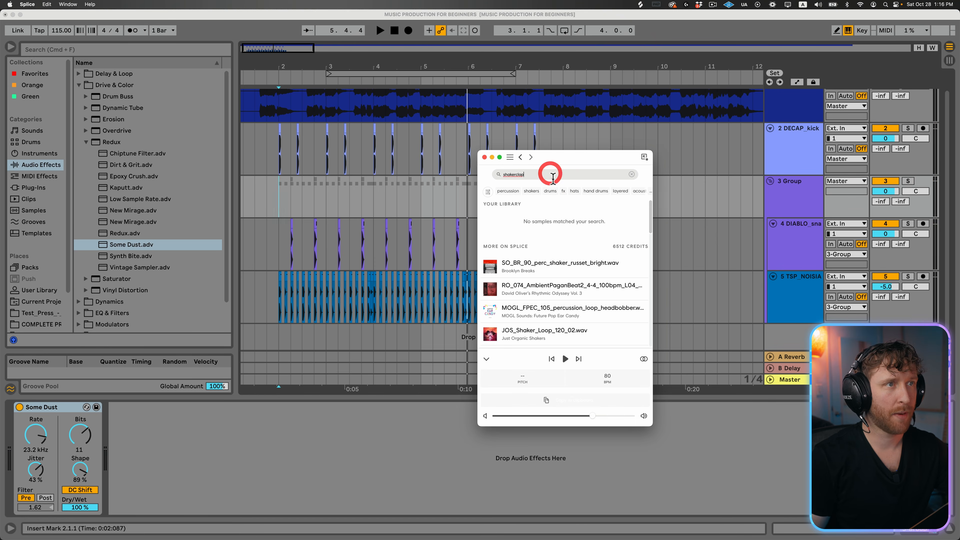
left_click_drag(548, 282, 302, 290)
key("super+t")
key("space")
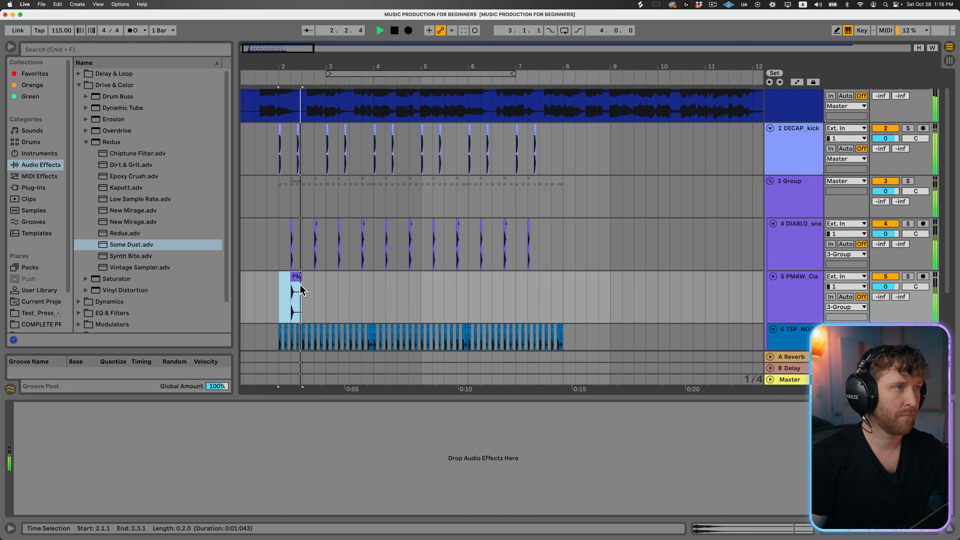
key("space")
- Duplicate the clap section from 2.1.1 to 2.3.1 repeatedly through bar 7 and play from 2.1.1
key("super+d")
key("super+d")
key("super+d")
key("super+d")
key("super+d")
key("super+d")
key("super+d")
key("super+d")
key("super+d")
key("super+d")
key("super+d")
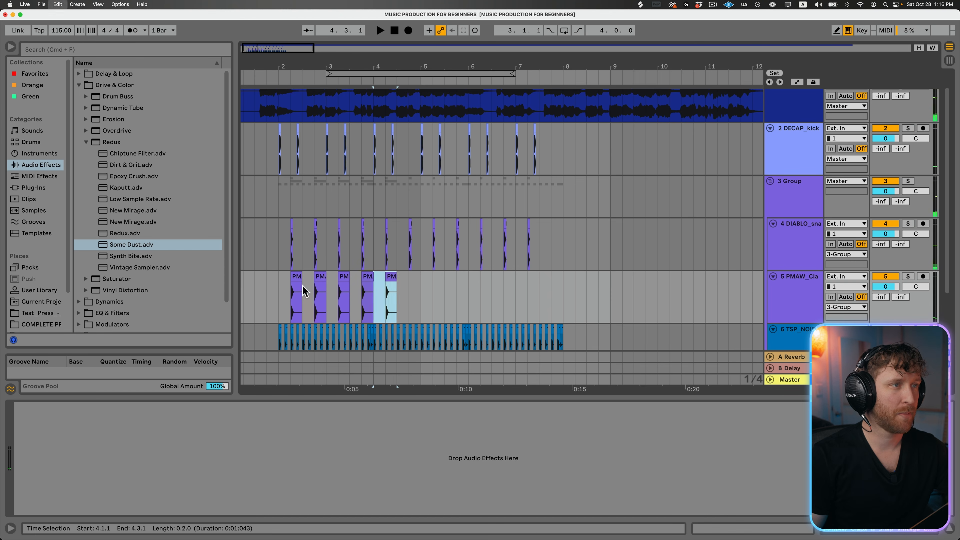
left_click(278, 291)
key("space")
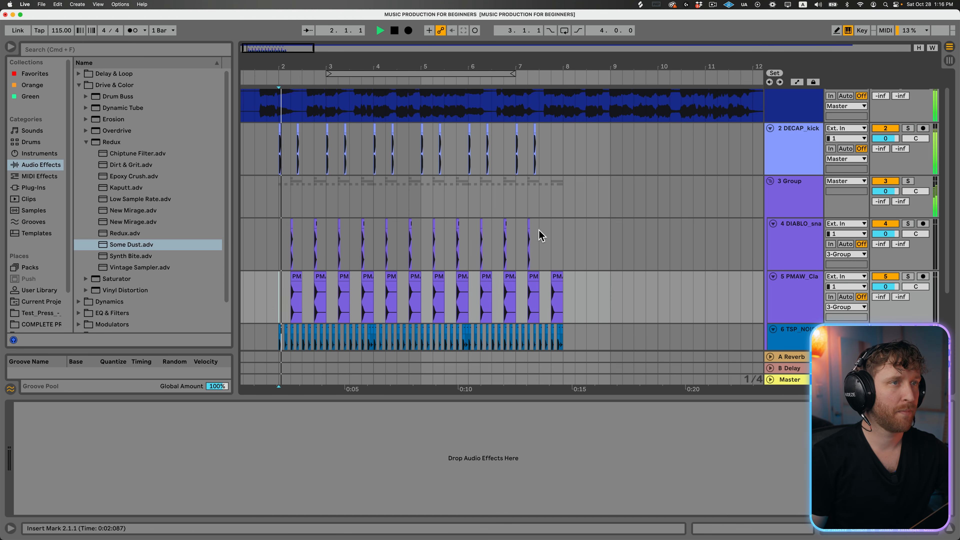
- Duplicate the last snare section into 7.3.1 to 8.1.1 and repeat the kick's first two bars from 2.1.1 through bar 7
left_click(516, 229)
key("super+d")
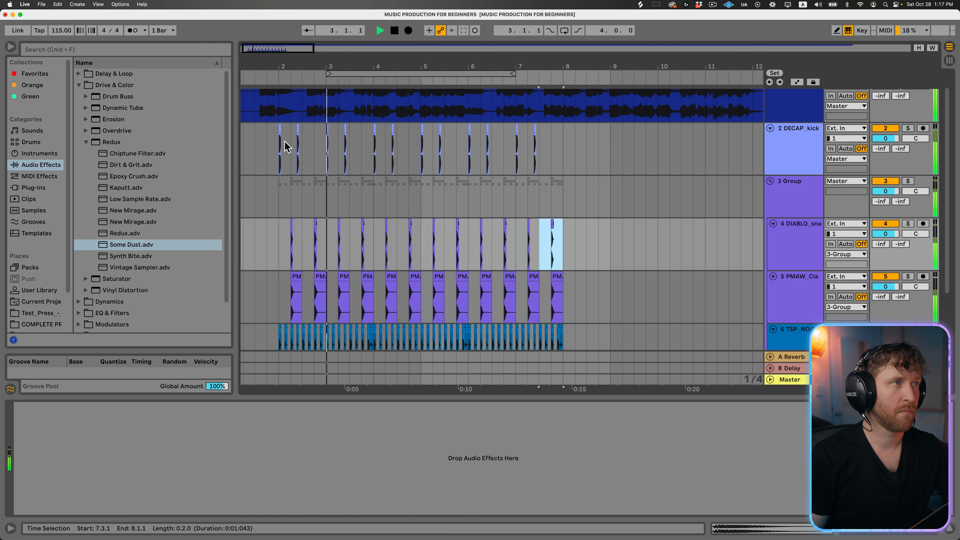
mouse_move(286, 147)
left_mouse_down()
mouse_move(364, 144)
mouse_move(274, 133)
left_mouse_up()
key("super+d")
key("super+d")
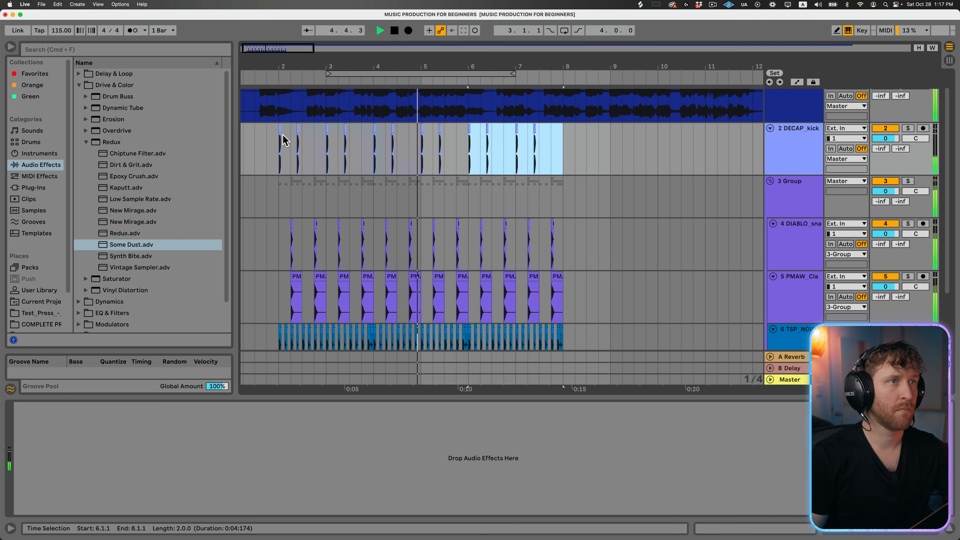
- Set the clap track's volume to -4.0 dB and the DIABLO snare track's volume to -1.0 dB while playing the beat
scroll(606, 270, "down", 3)
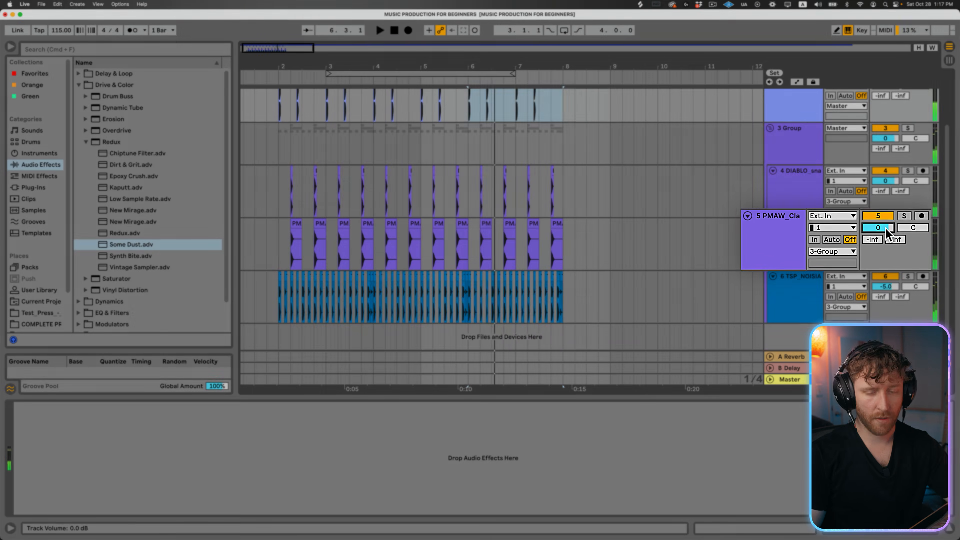
left_click_drag(891, 233, 884, 242)
key("space")
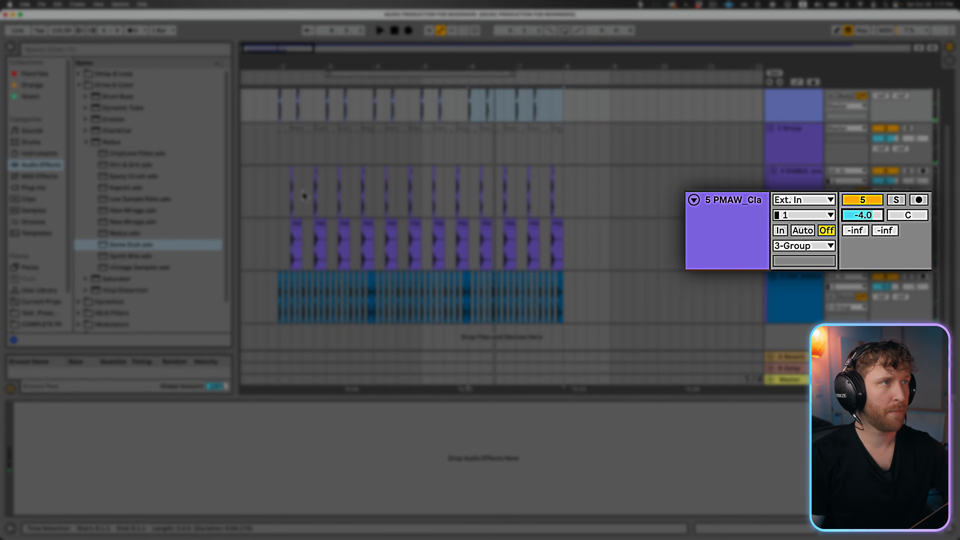
left_click(279, 182)
key("space")
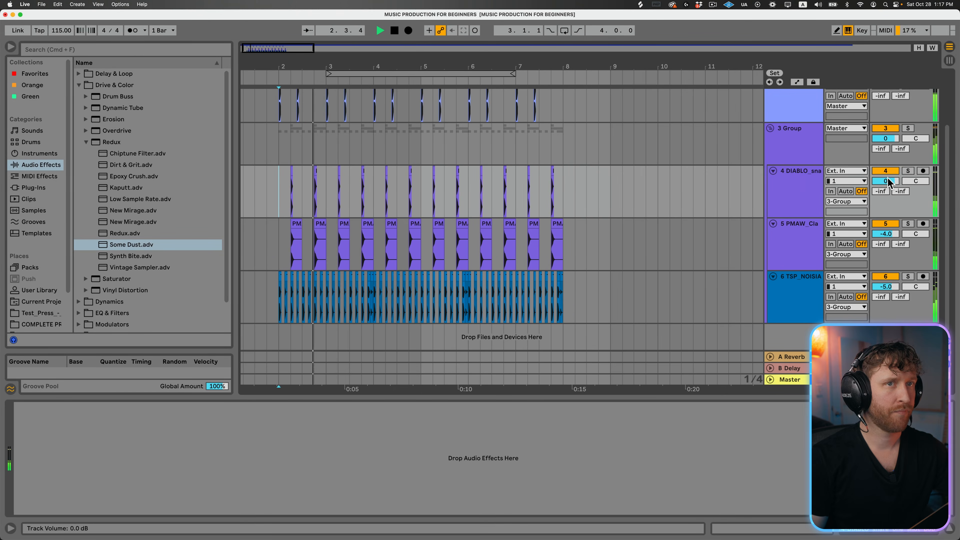
left_click_drag(888, 181, 888, 185)
- Reduce the heights of the kick, group, snare, clap and shaker tracks to compact rows
scroll(605, 253, "up", 2)
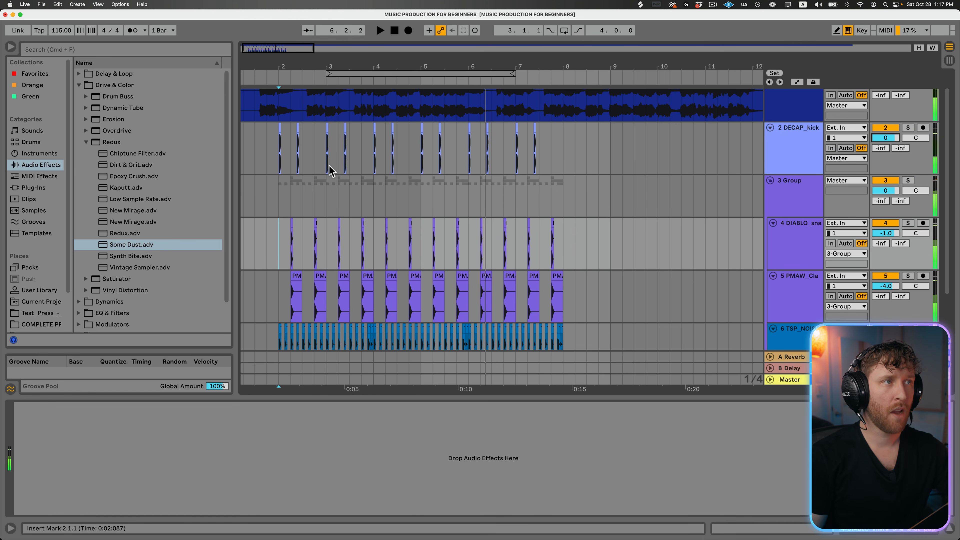
left_click(798, 165)
left_click_drag(795, 175, 802, 144)
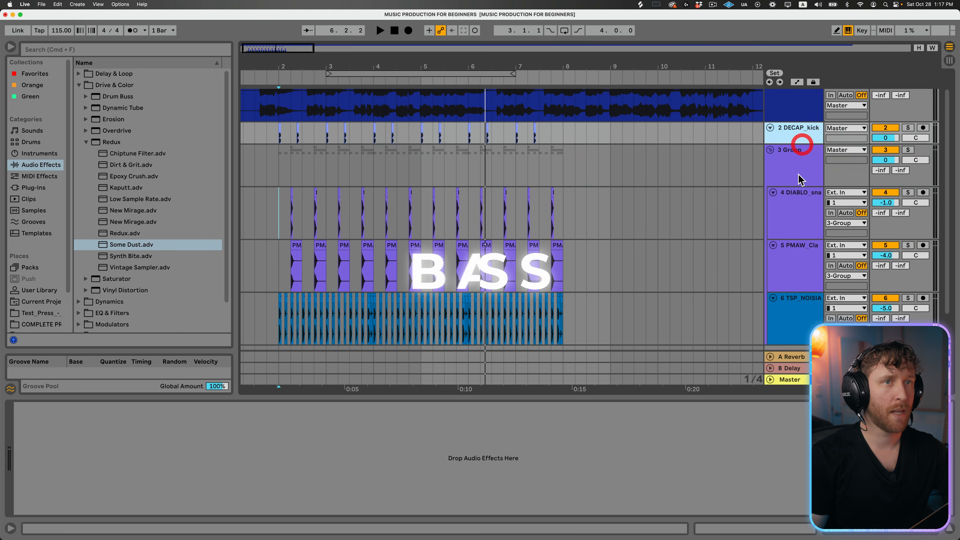
left_click_drag(798, 186, 802, 163)
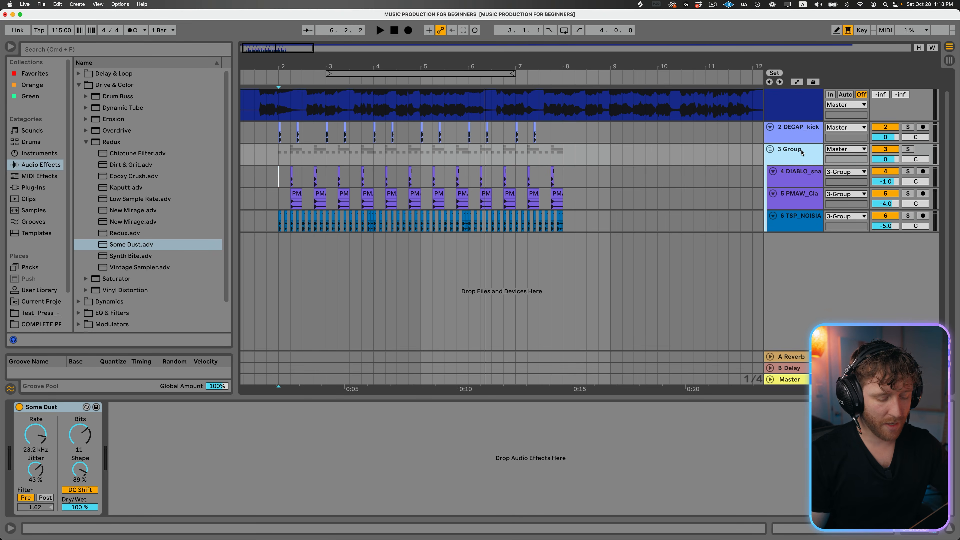
- Add a new MIDI track and load Simpler's B Bass.adv preset onto it
key("super+shift+t")
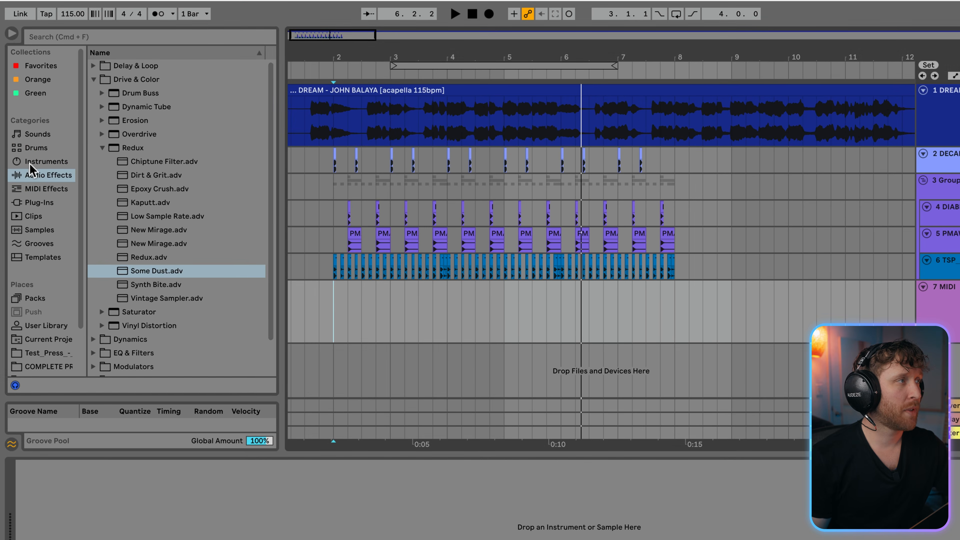
left_click(25, 153)
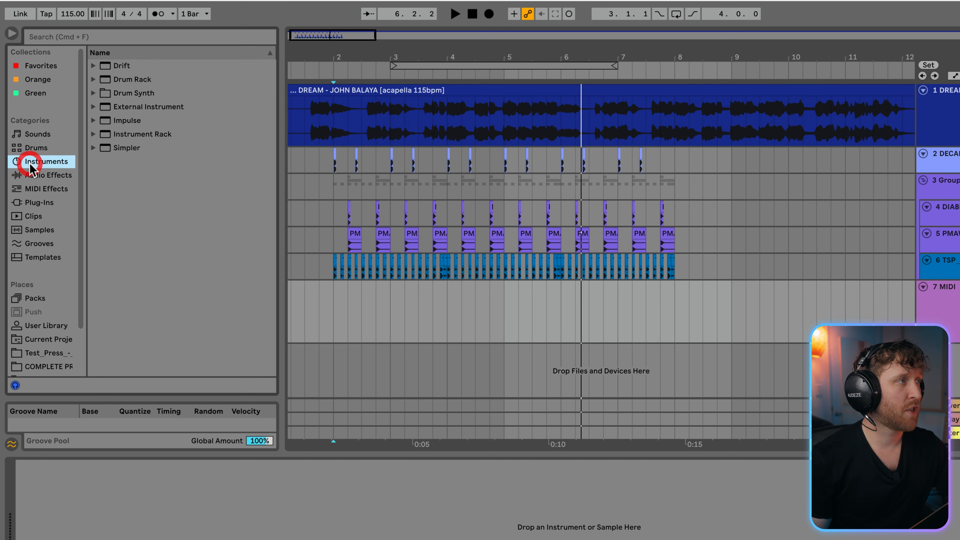
left_click(95, 148)
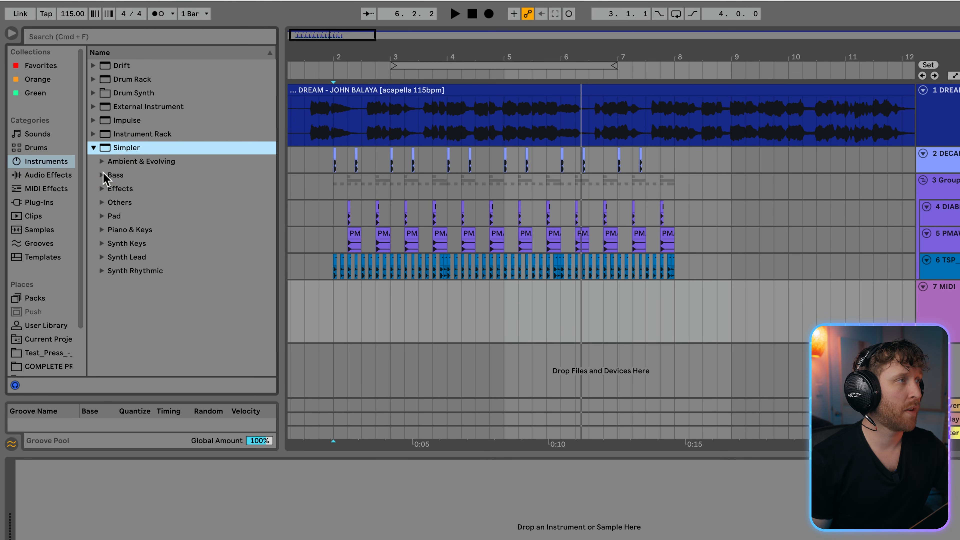
left_click(102, 175)
left_click(138, 189)
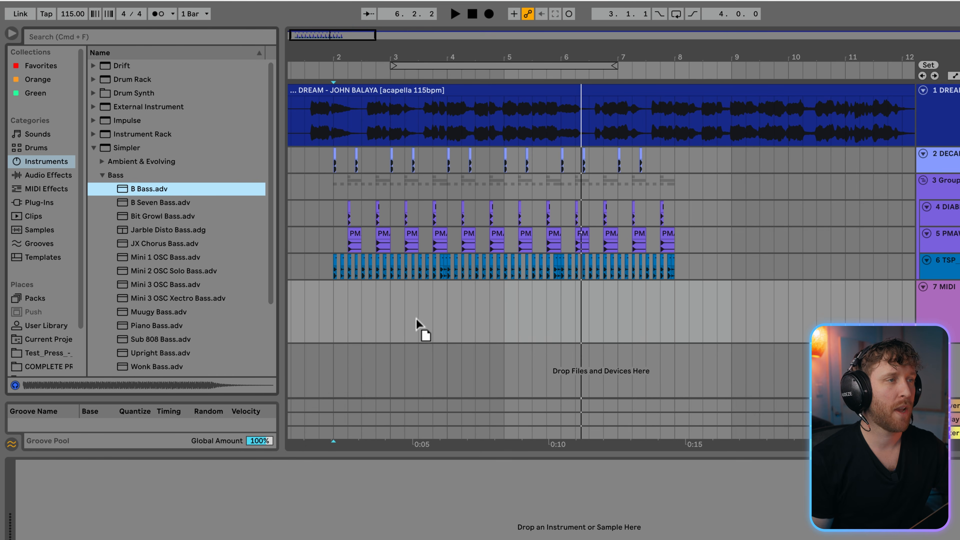
left_click_drag(416, 324, 435, 327)
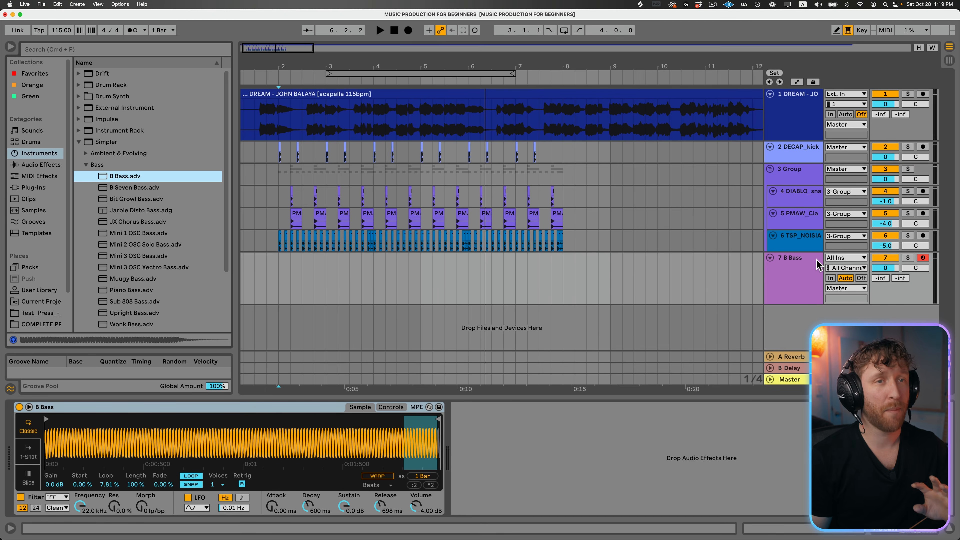
- Play a few test notes on the B Bass track, and play the arrangement from 2.1.1
left_click(815, 261)
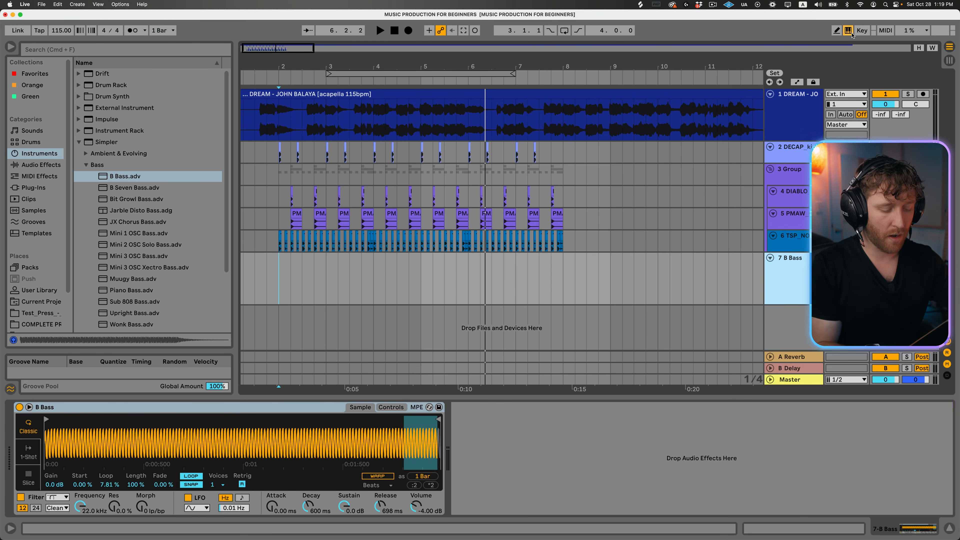
key("x")
key("a")
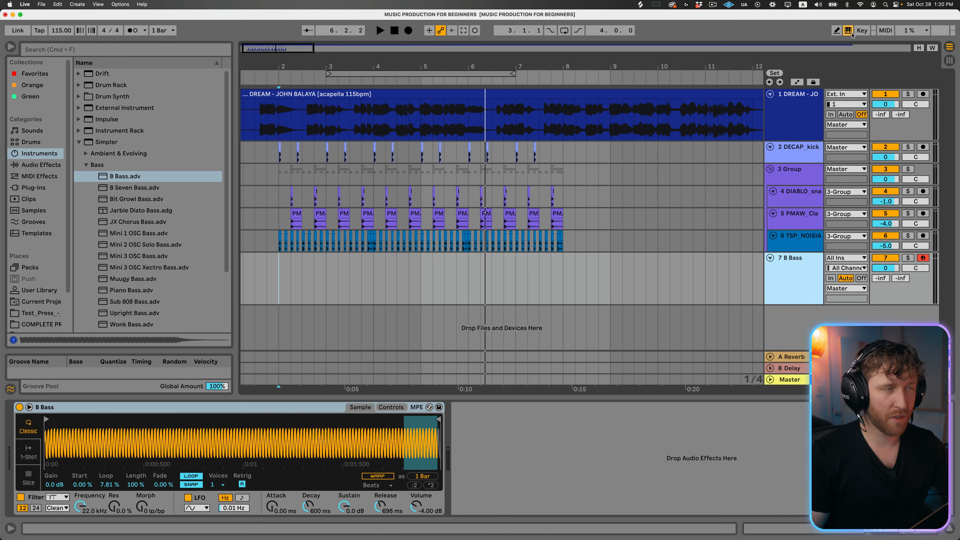
left_click(280, 272)
key("space")
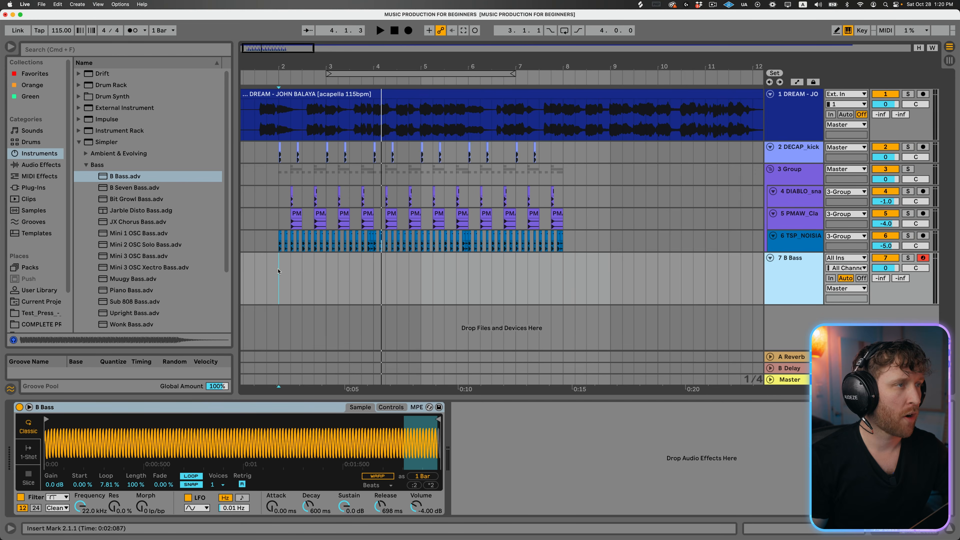
- Insert an empty MIDI clip from 2.1.1 to 4.1.1 on the B Bass track and enlarge the note editor
left_click_drag(279, 271, 376, 269)
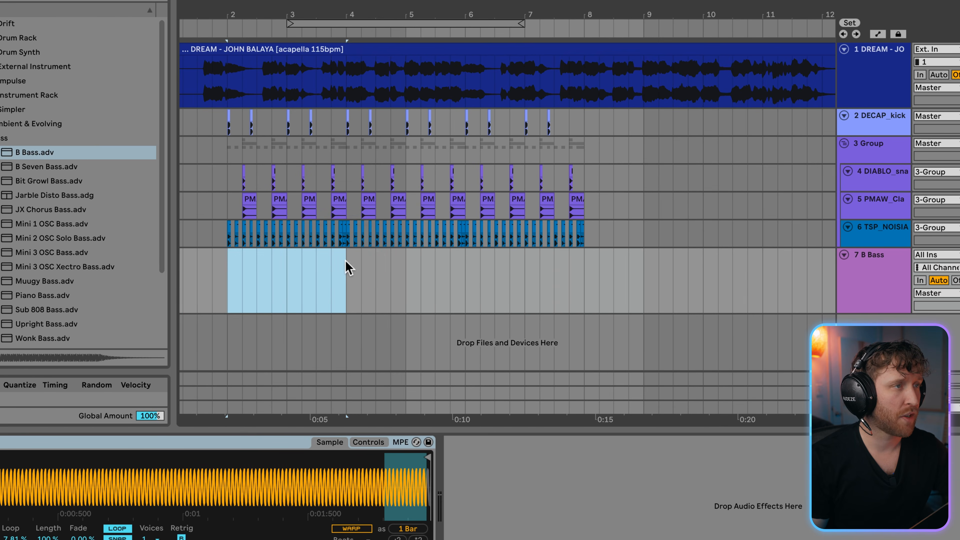
left_click(197, 293)
left_click_drag(275, 272, 348, 274)
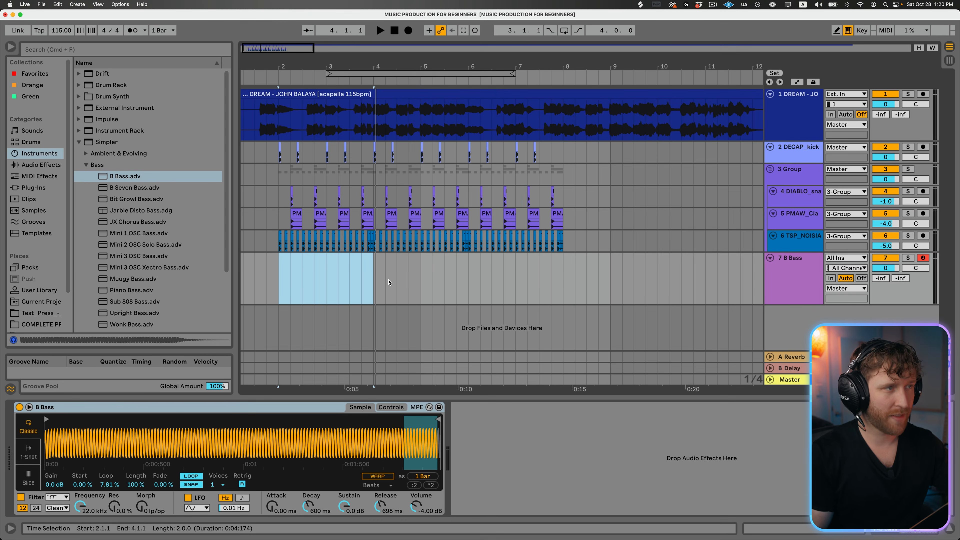
key("super+shift+m")
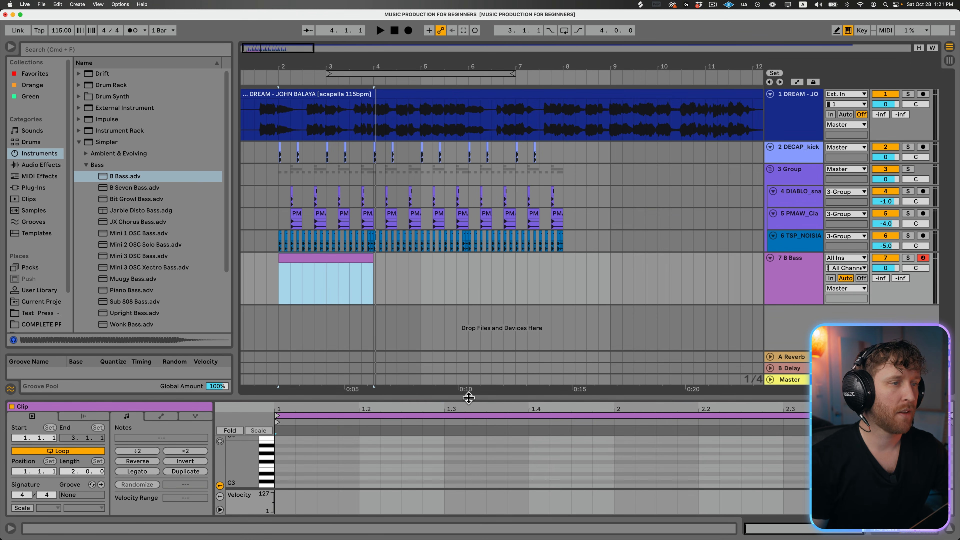
left_click_drag(475, 398, 475, 276)
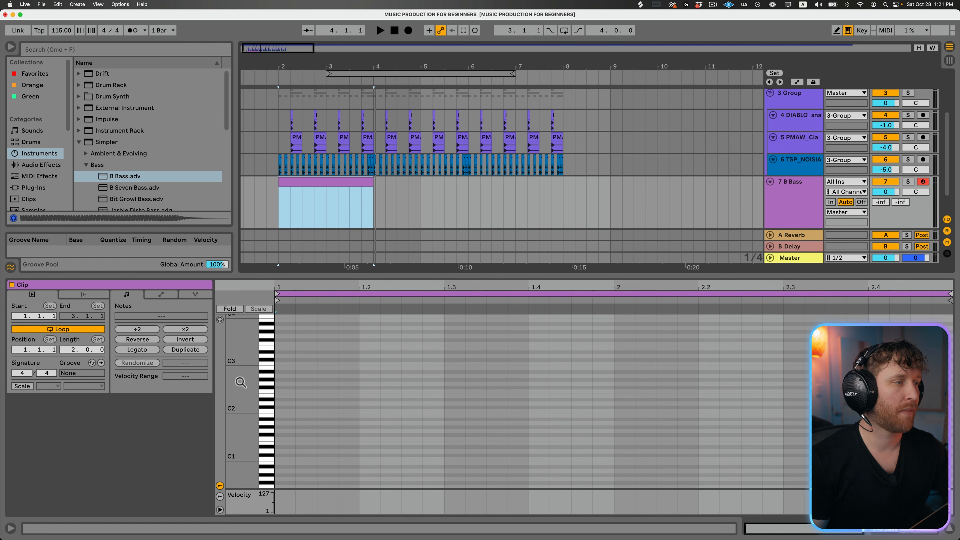
- Audition several bass pitches on the note editor's piano keys and add an F0 note at the start of the clip
mouse_move(244, 377)
left_mouse_down()
mouse_move(229, 378)
mouse_move(265, 377)
mouse_move(248, 377)
left_mouse_up()
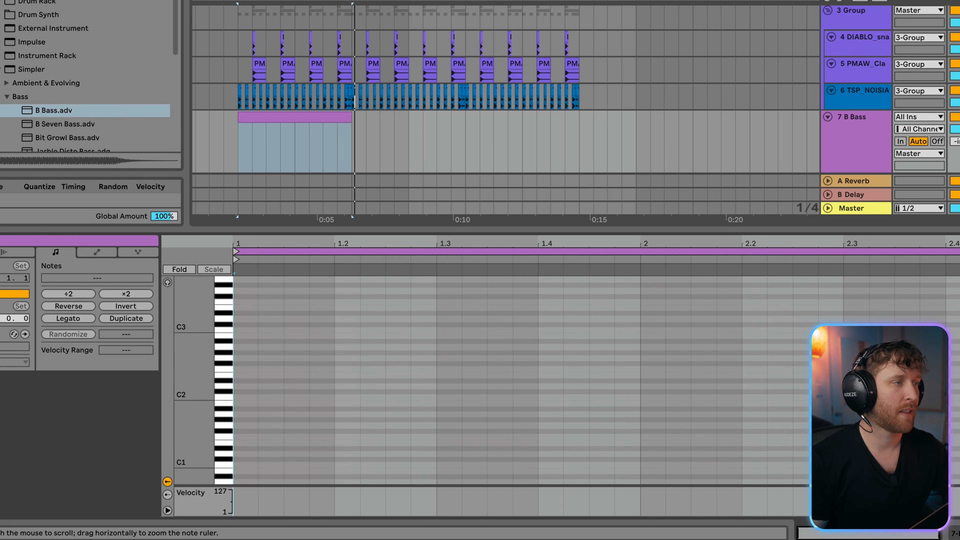
left_click_drag(194, 284, 183, 284)
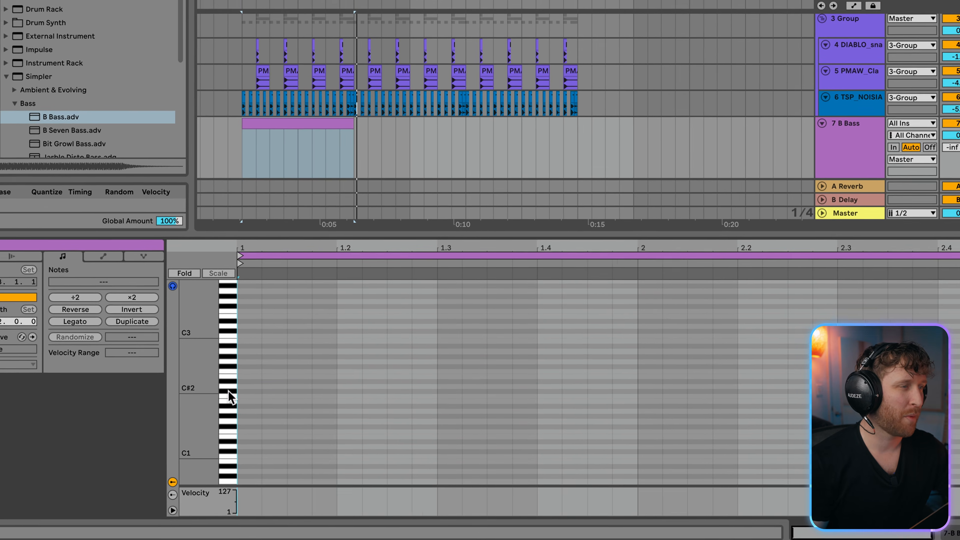
left_click(229, 390)
left_click(230, 375)
left_click(224, 345)
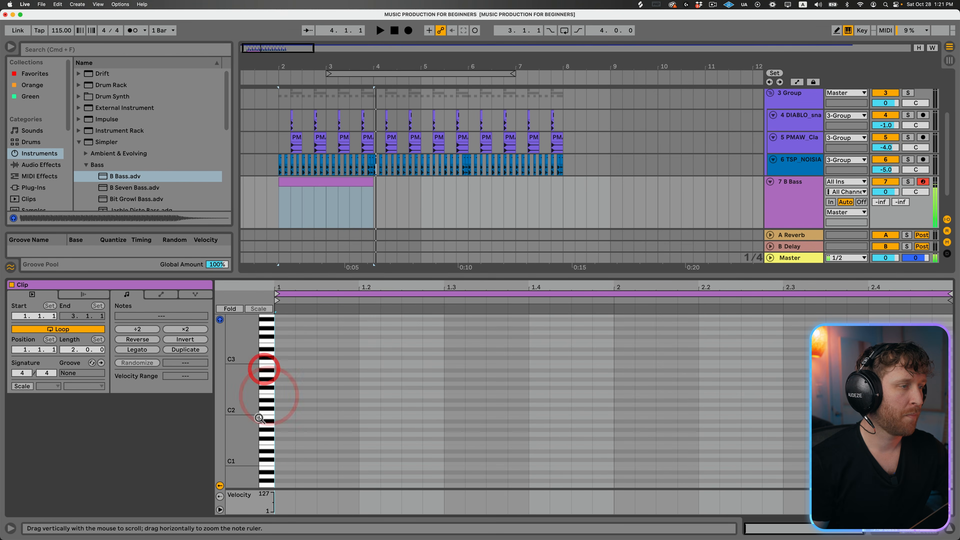
left_click(268, 454)
left_click(268, 467)
double_click(288, 460)
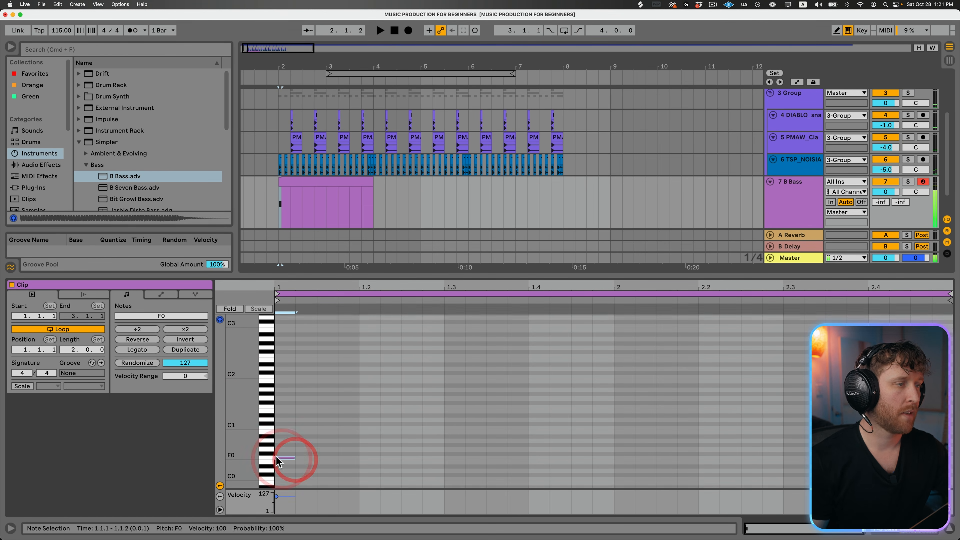
scroll(276, 454, "down", 1)
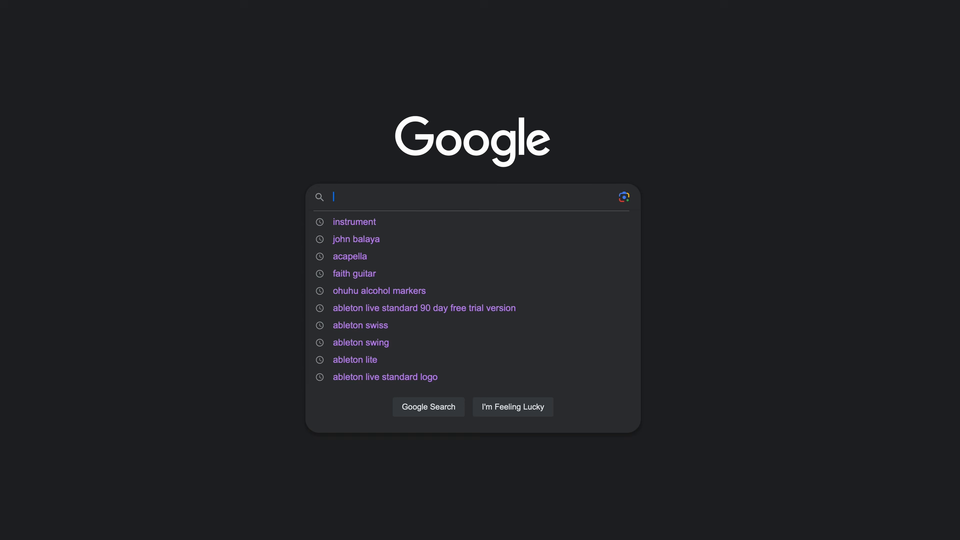
- Switch to the web browser and search Google for "greedy by tate mcrae keys"
type("greedy by")
key("Down")
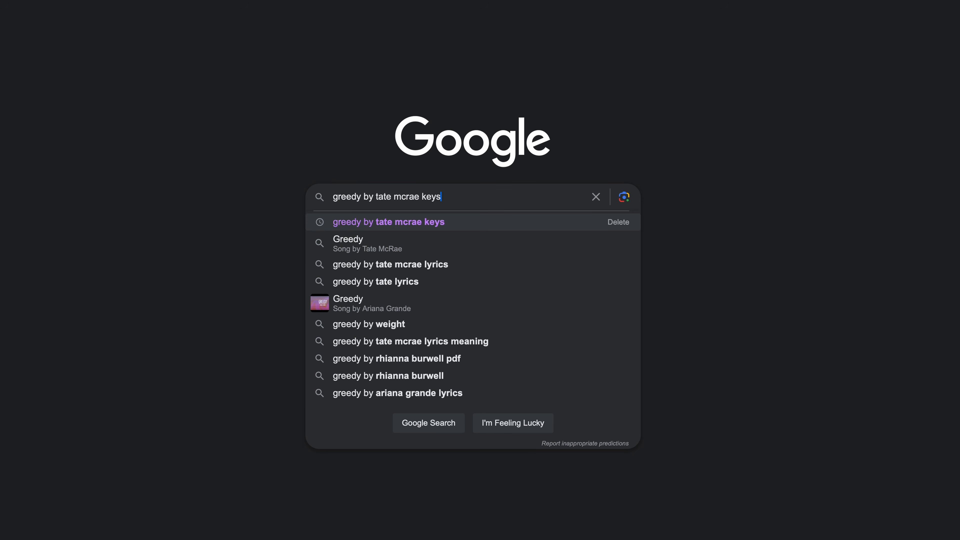
key("Return")
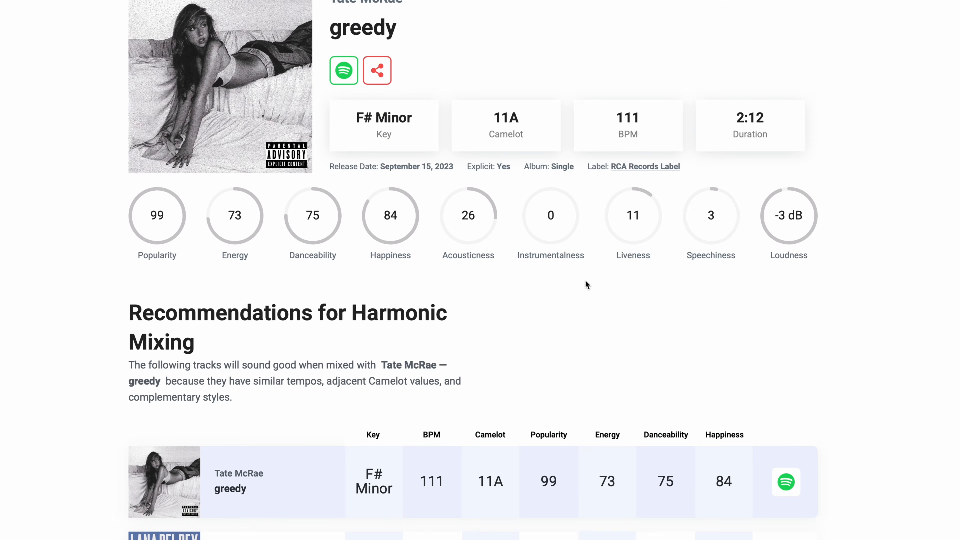
scroll(585, 281, "down", 3)
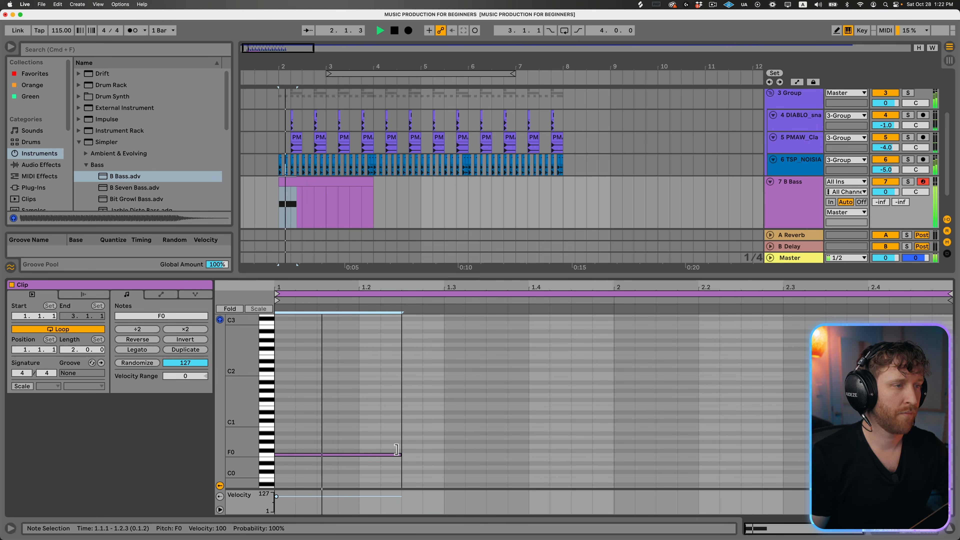
- Back in Ableton Live, shorten the F0 note to one beat, ending at 1.2.1, and play the bass clip
left_click_drag(396, 448, 359, 455)
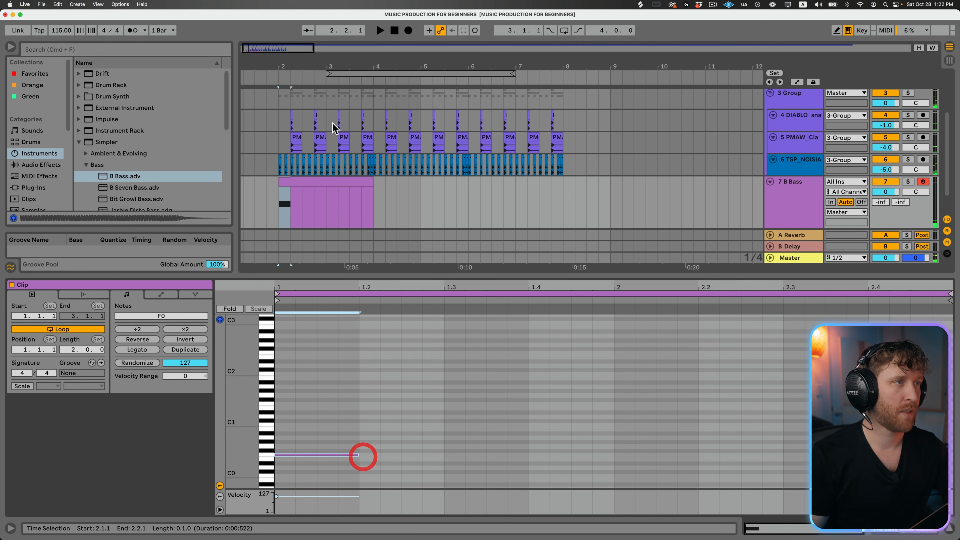
left_click(311, 193)
key("space")
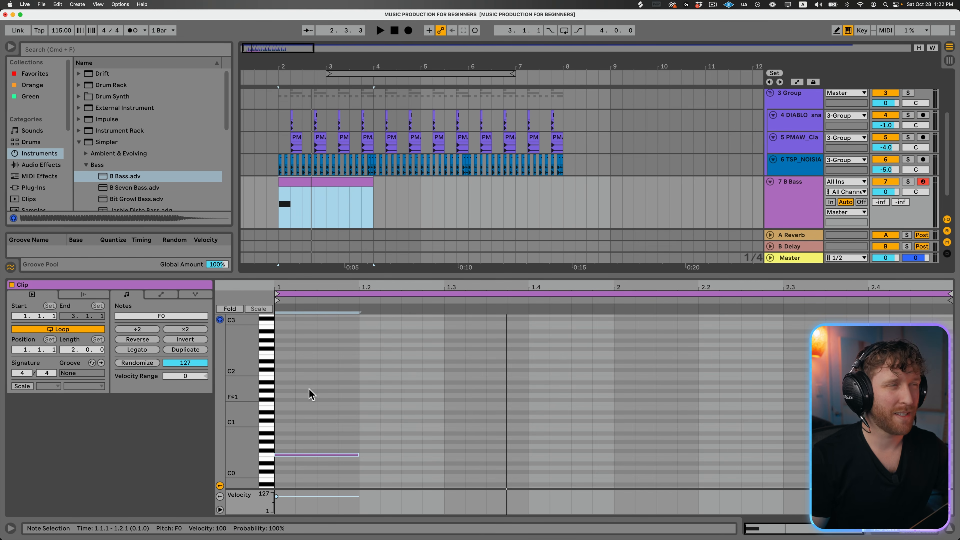
- Duplicate the two-bar bass clip twice so the bass part runs through bar 7
left_click(313, 281)
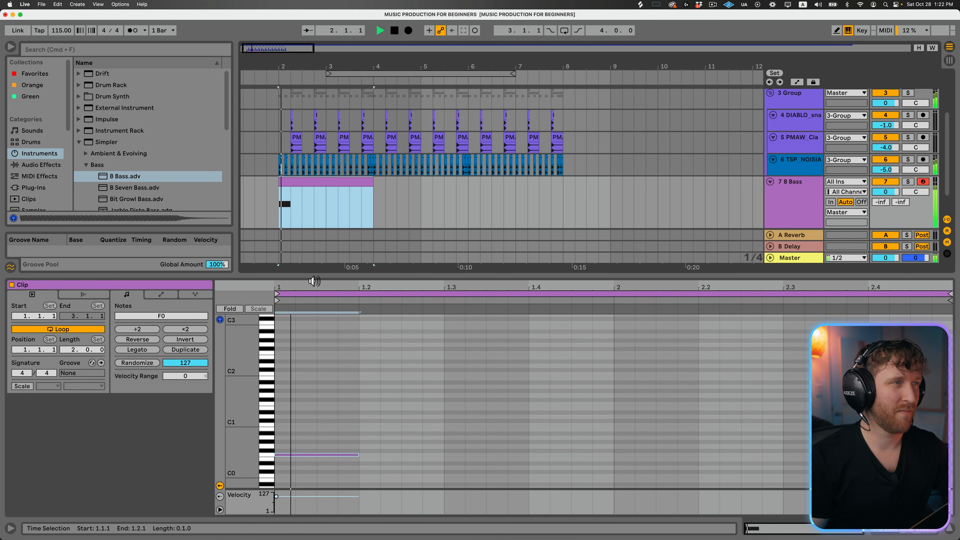
key("super+d")
key("super+d")
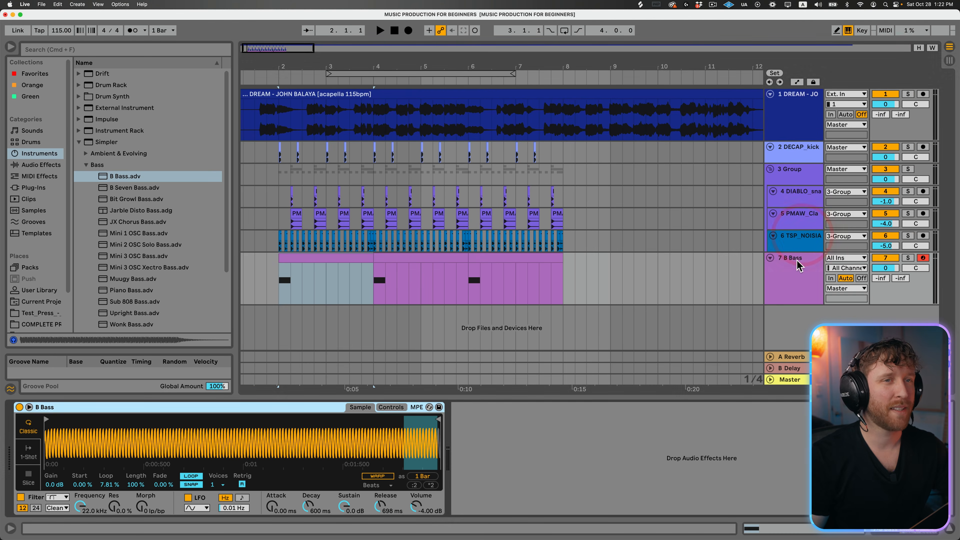
- Compare the first kick hit at 2.1.1 with the start of the first bass clip
left_click(797, 261)
left_click(296, 261)
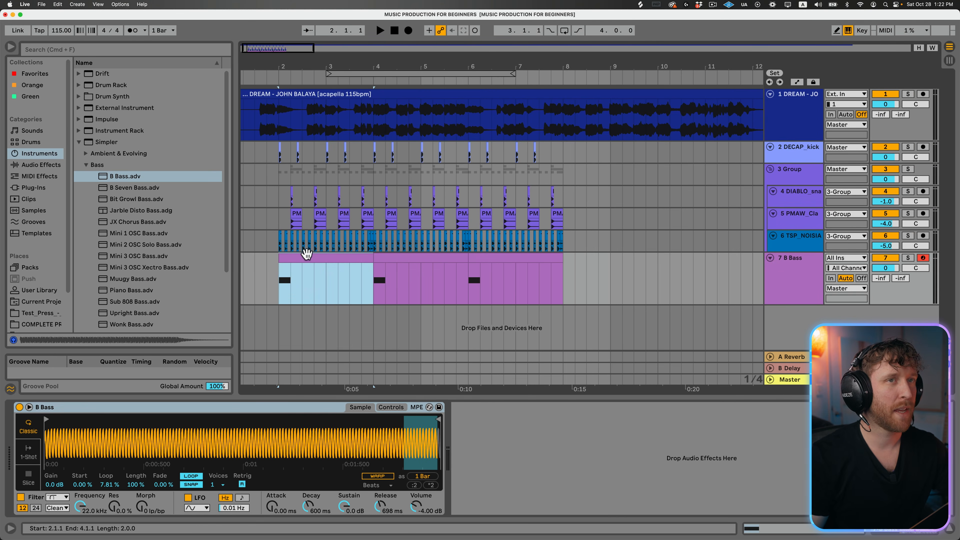
left_click(282, 155)
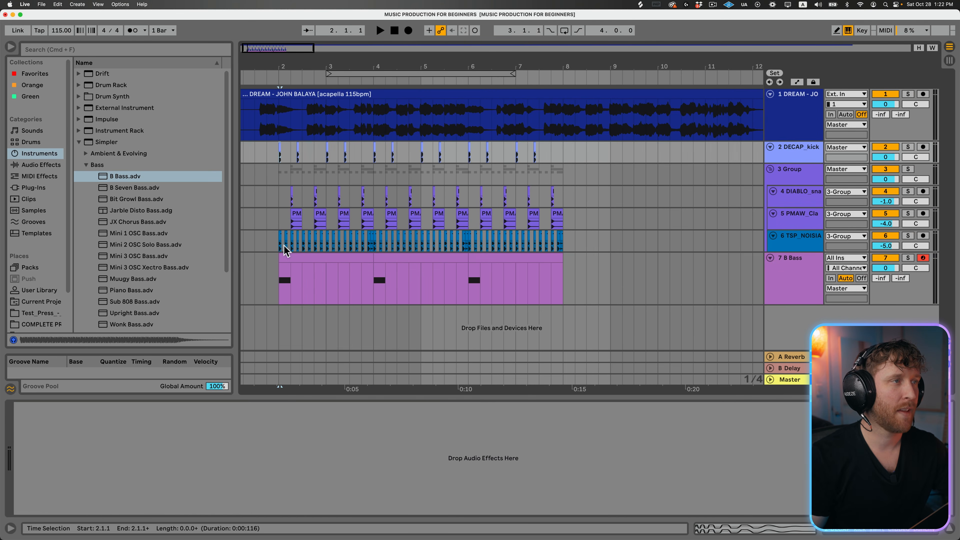
left_click(284, 258)
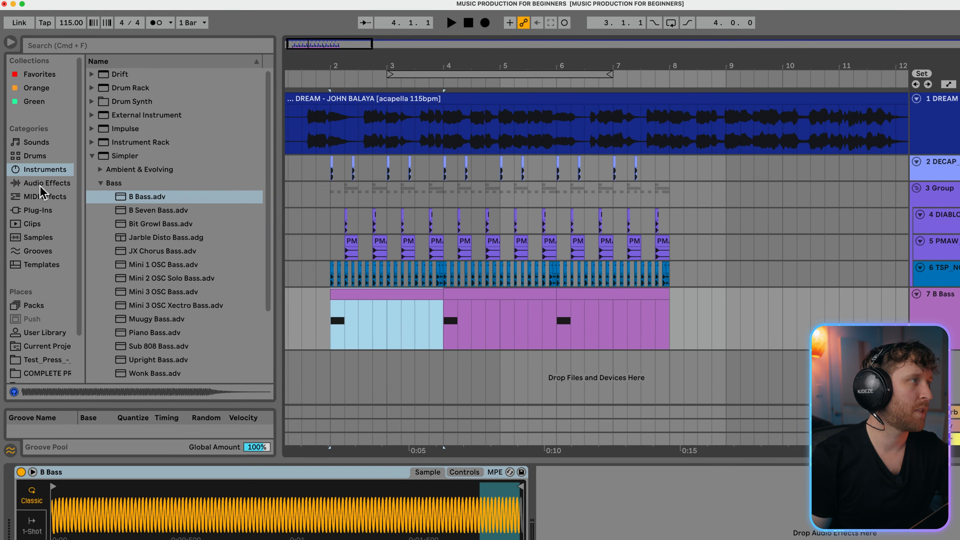
- Add a Compressor from the Dynamics effects after the B Bass instrument
left_click(44, 184)
left_click(92, 87)
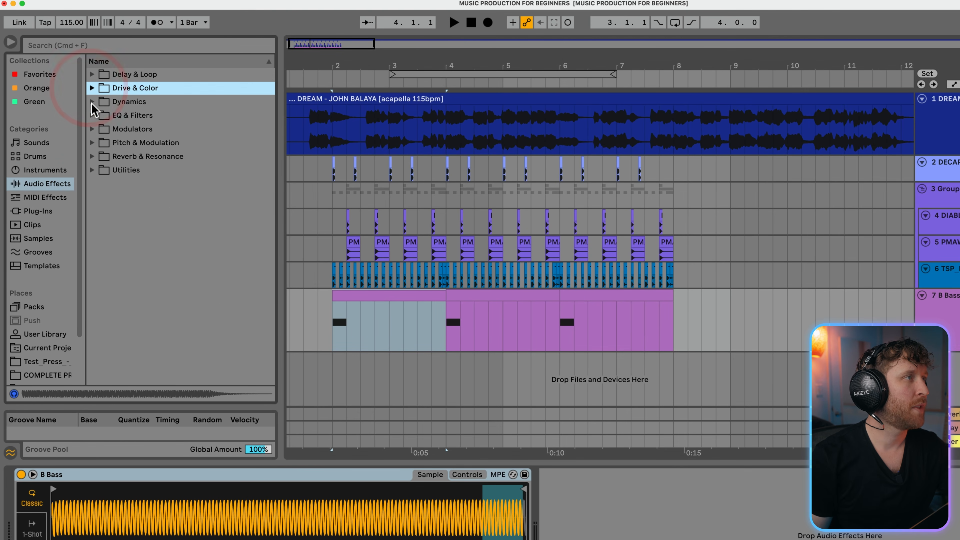
left_click(93, 101)
left_click_drag(116, 115, 597, 530)
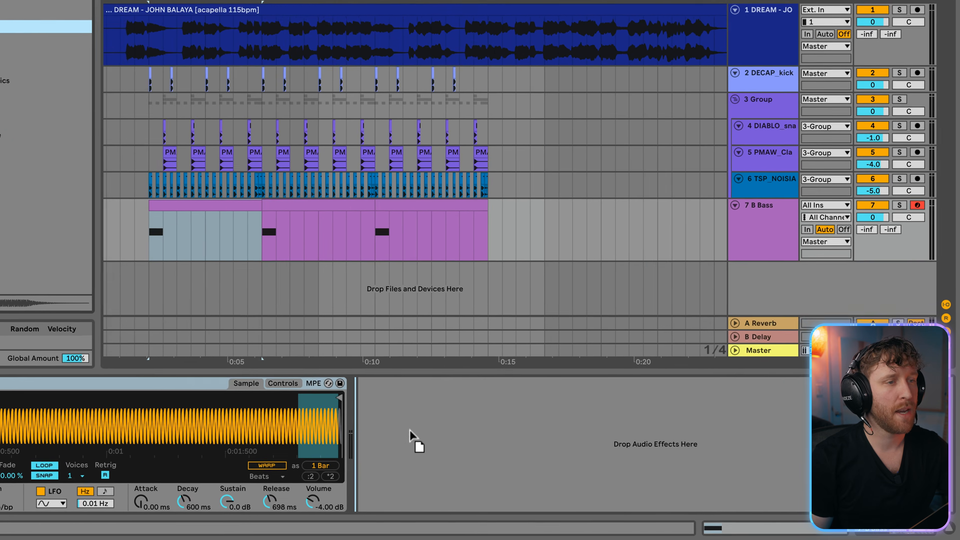
left_click_drag(410, 434, 454, 439)
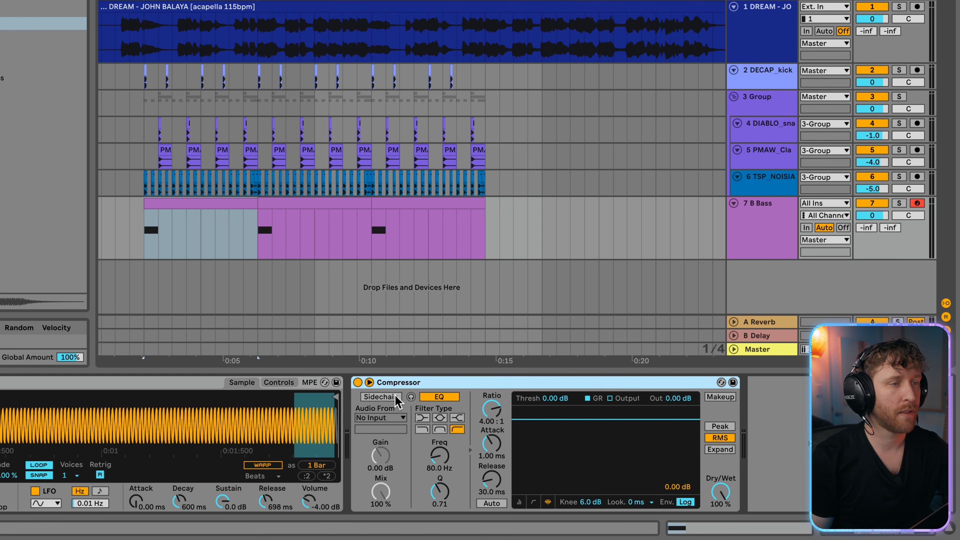
- Sidechain the Compressor to the 2-DECAP kick track with an inf:1 ratio and 0.01 ms attack, and switch to the transfer curve view
left_click(395, 396)
left_click(403, 418)
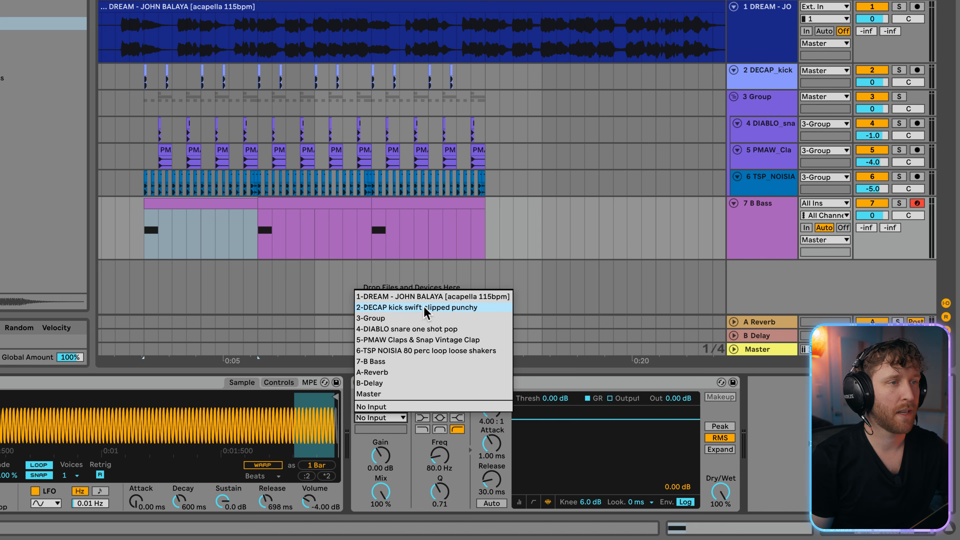
left_click(433, 308)
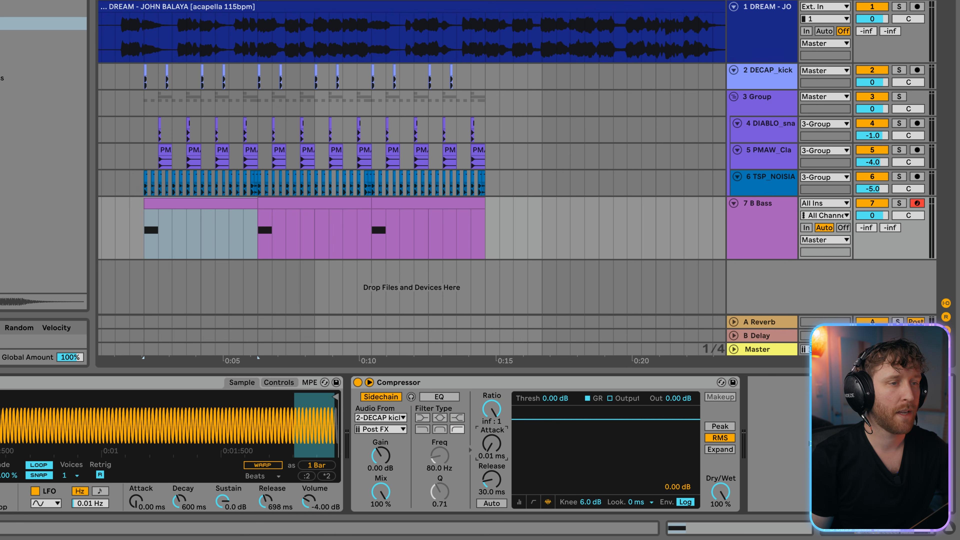
left_click(533, 502)
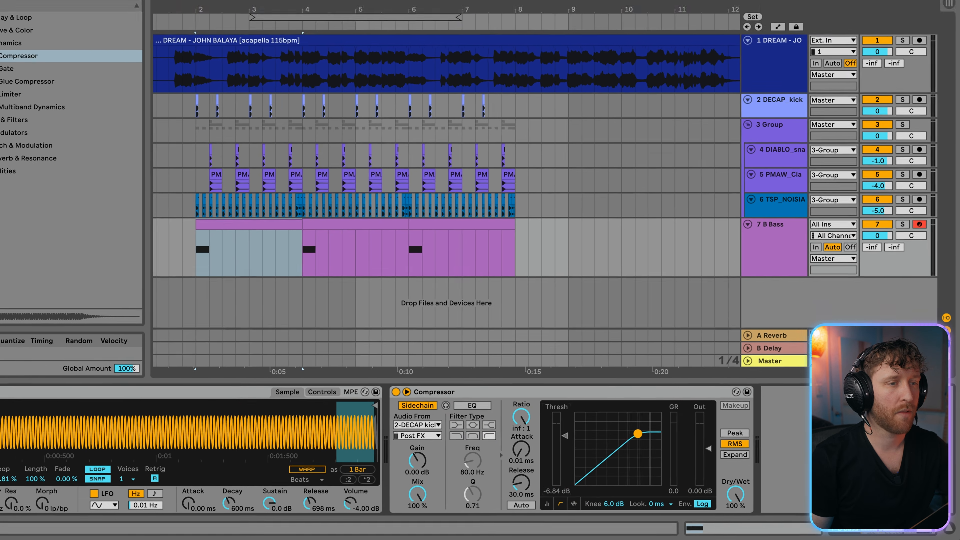
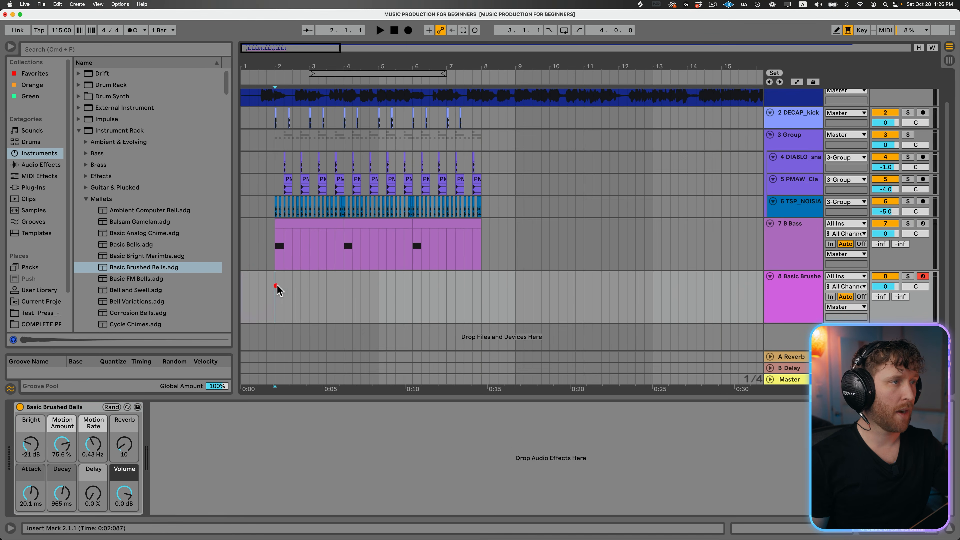
- Create an empty two-bar MIDI clip on the Basic Brushed Bells track from 2.1.1 to 4.1.1 and enlarge its note editor
left_click_drag(286, 296, 359, 292)
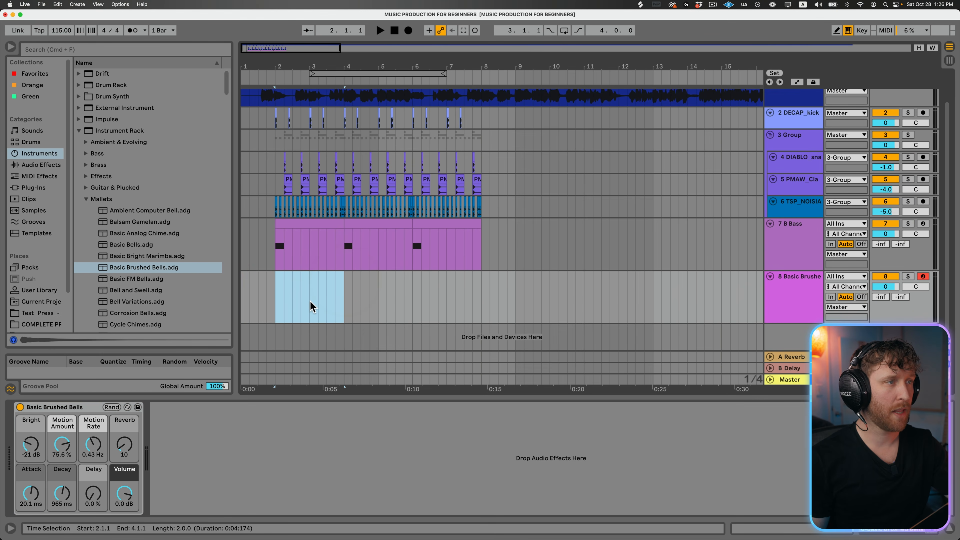
key("super+shift+m")
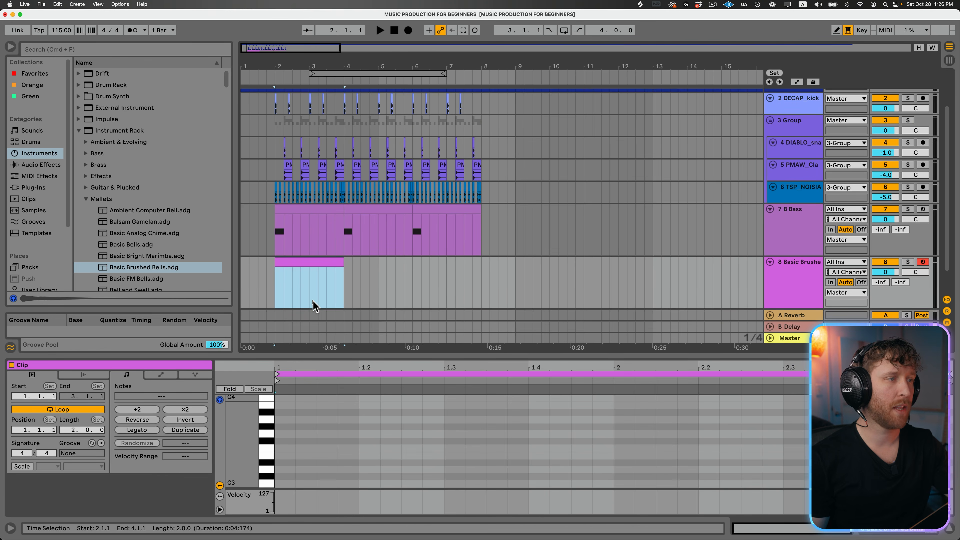
left_click_drag(363, 355, 378, 272)
left_click_drag(246, 383, 231, 382)
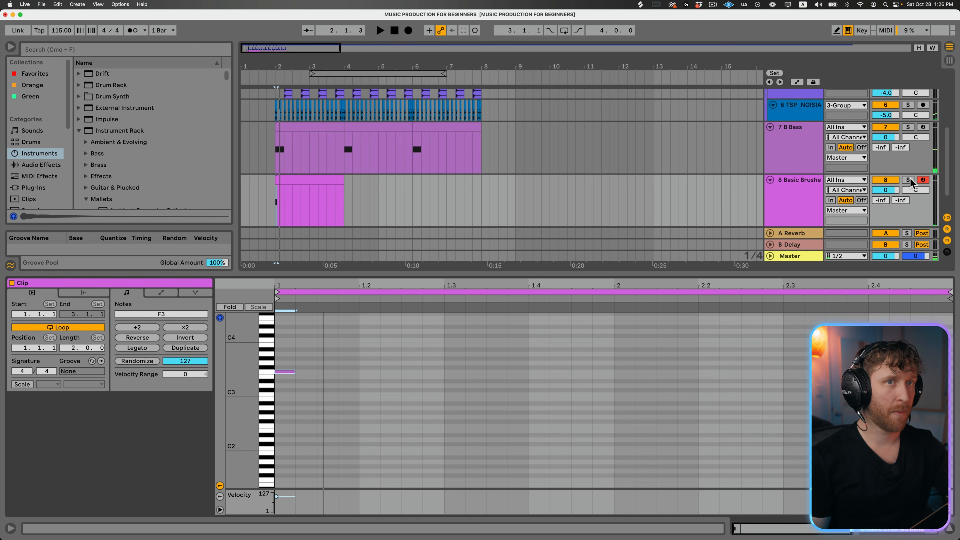
- Solo the bells track and draw eighth notes F3, G#3, A#3, C4, A#3 and G#3 from the start of the clip
left_click(909, 180)
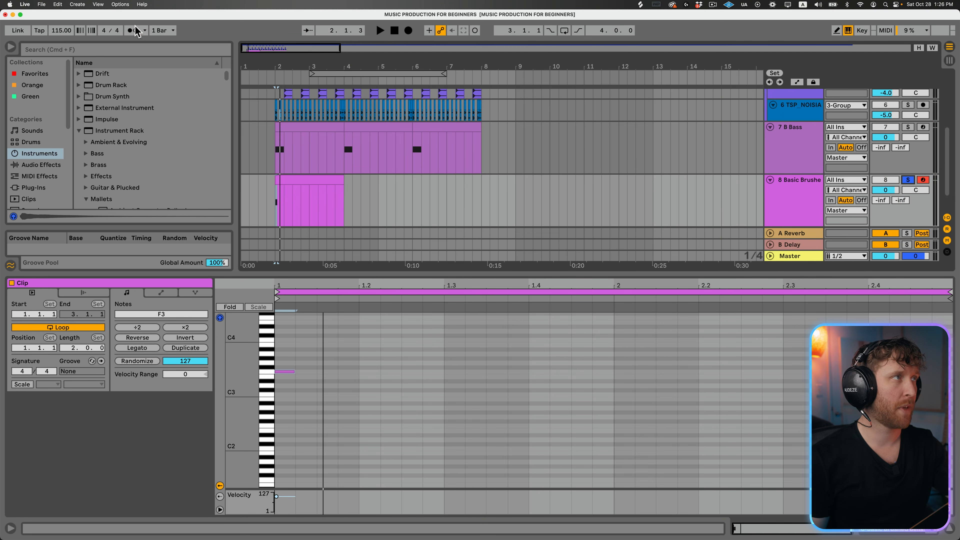
key("space")
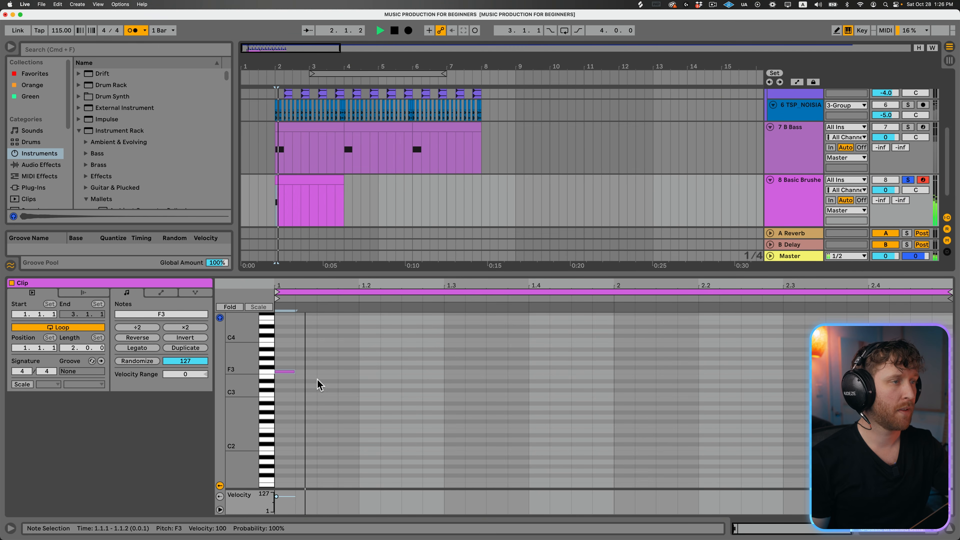
left_click_drag(295, 373, 342, 357)
double_click(328, 358)
double_click(372, 346)
left_click_drag(371, 346, 436, 370)
double_click(425, 370)
double_click(466, 379)
double_click(510, 389)
key("space")
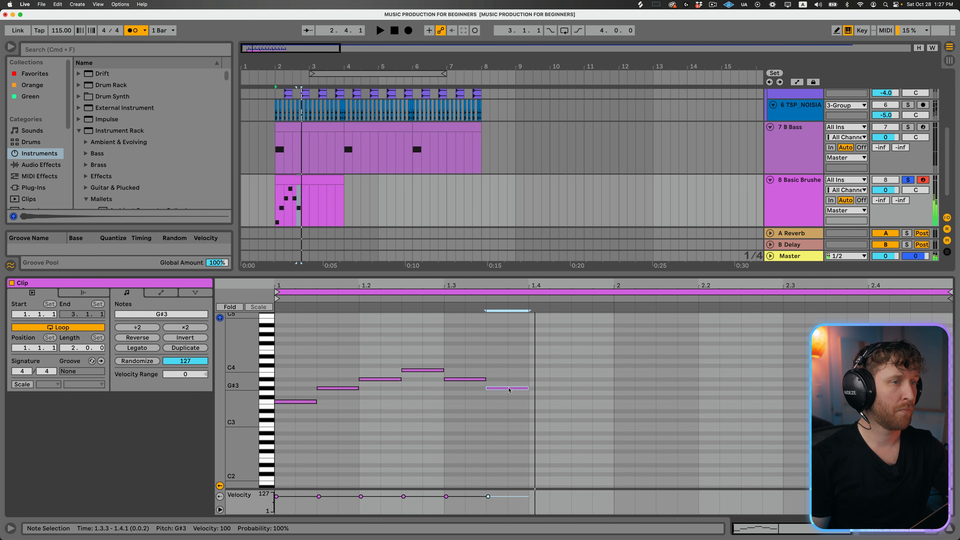
- Complete the first bar with eighth notes F3 and D#3 on beat four and play back the bells melody
double_click(550, 401)
double_click(593, 411)
key("space")
mouse_move(1, 299)
left_click(482, 448)
left_click(207, 36)
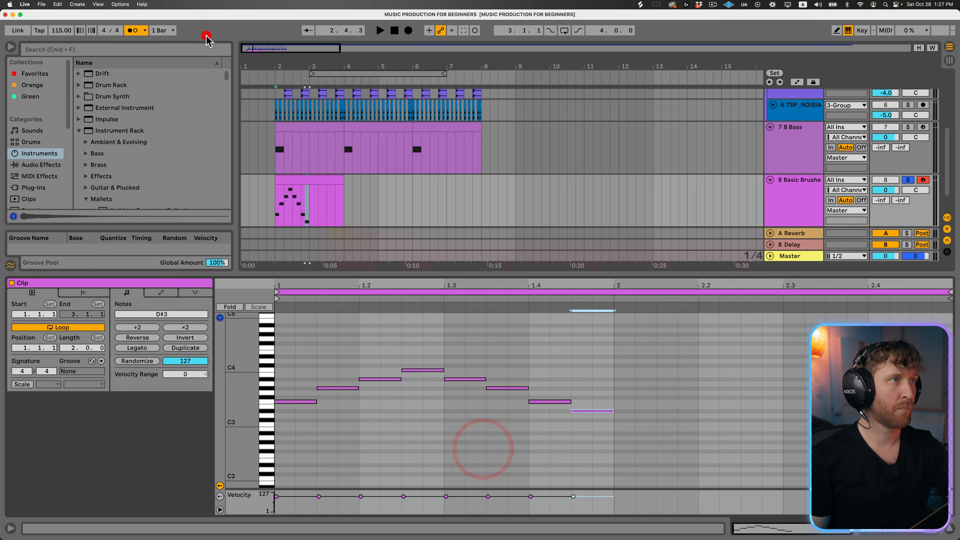
key("space")
- Duplicate all the bells notes into the clip's second bar and play the clip
key("space")
left_click(102, 517)
key("super+a")
key("super+d")
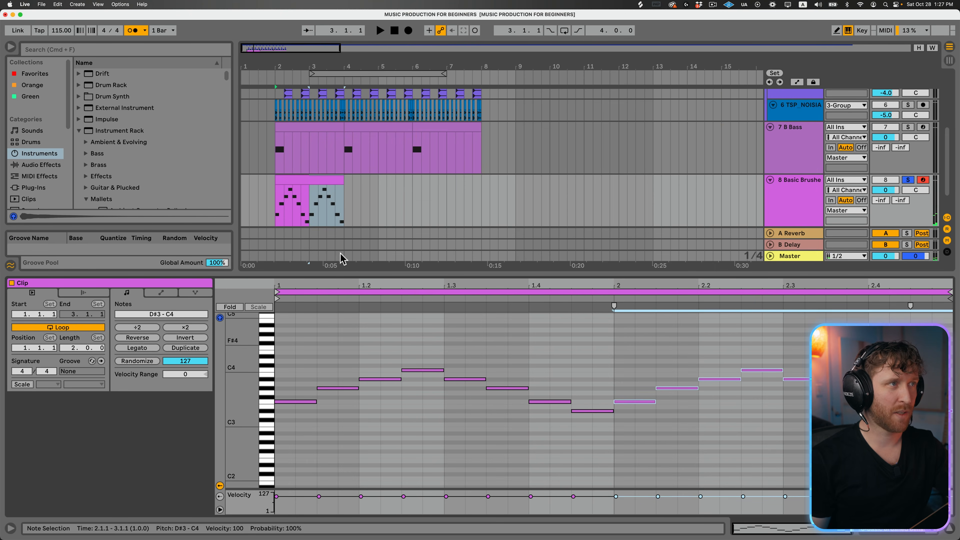
left_click(308, 180)
key("space")
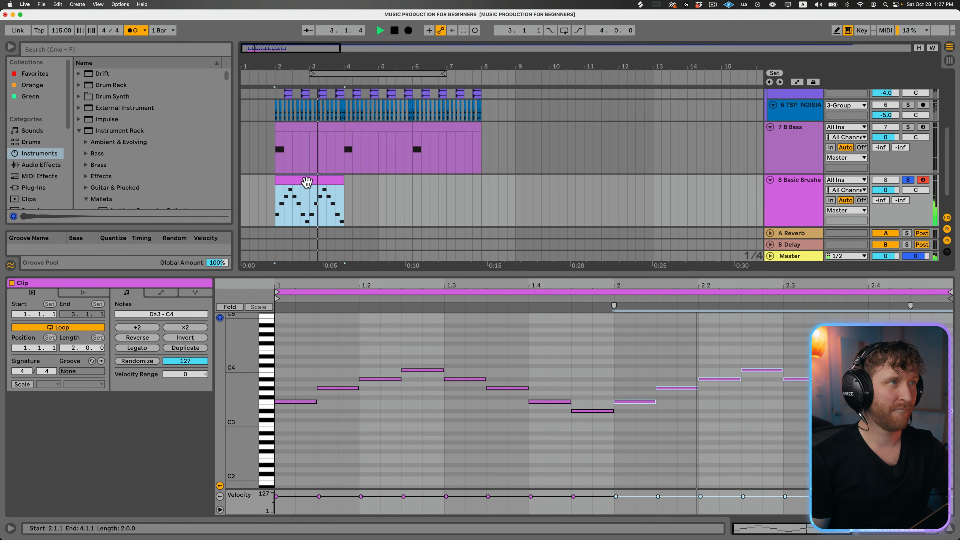
- Duplicate the Basic Brushed Bells track together with its melody clip
scroll(306, 182, "down", 2)
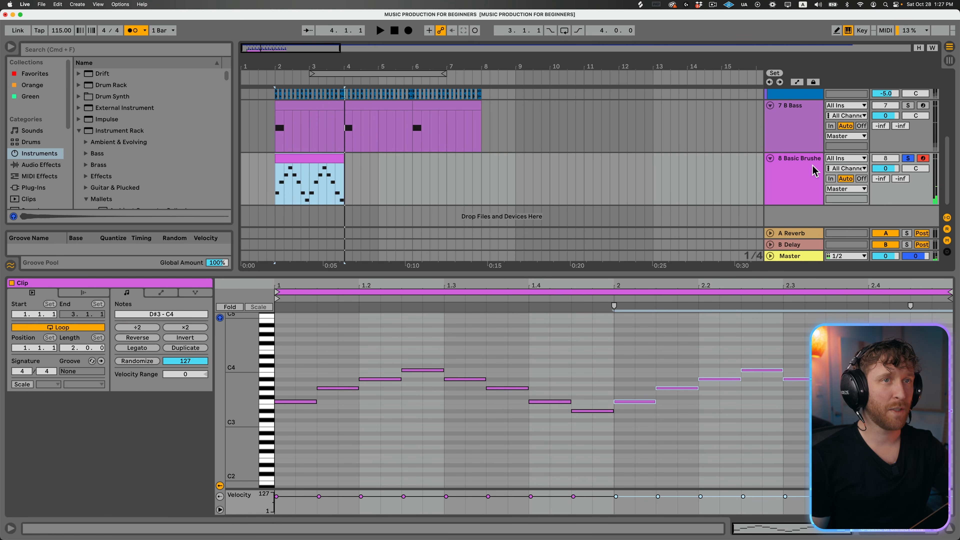
left_click(801, 166)
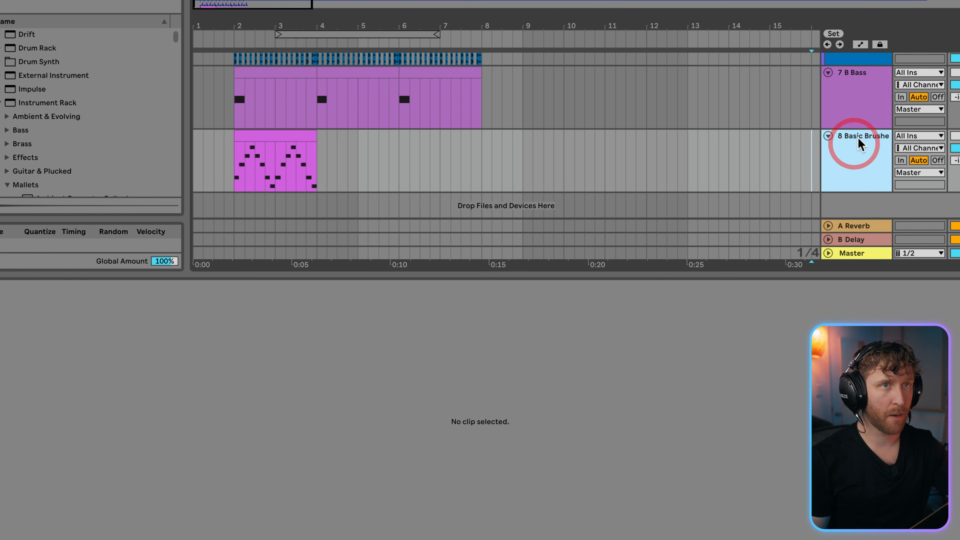
key("ctrl+d")
scroll(858, 151, "down", 2)
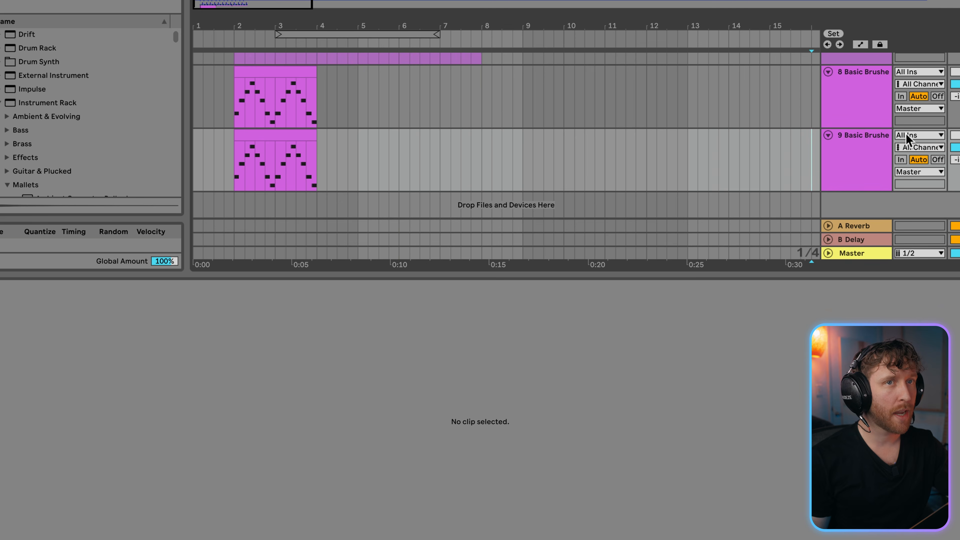
- Open the Guitar & Plucked instrument presets for the duplicated bells track
left_click(866, 132)
scroll(56, 140, "down", 3)
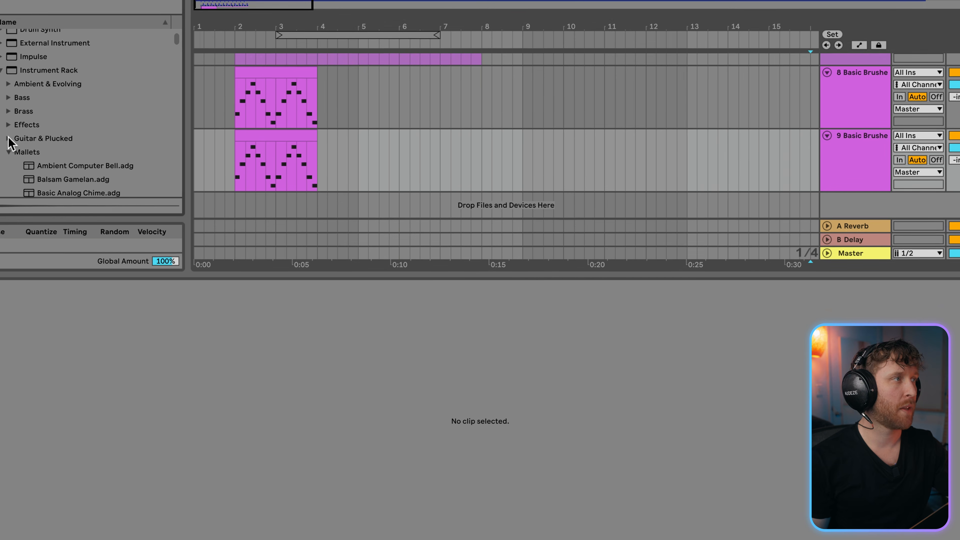
left_click(44, 138)
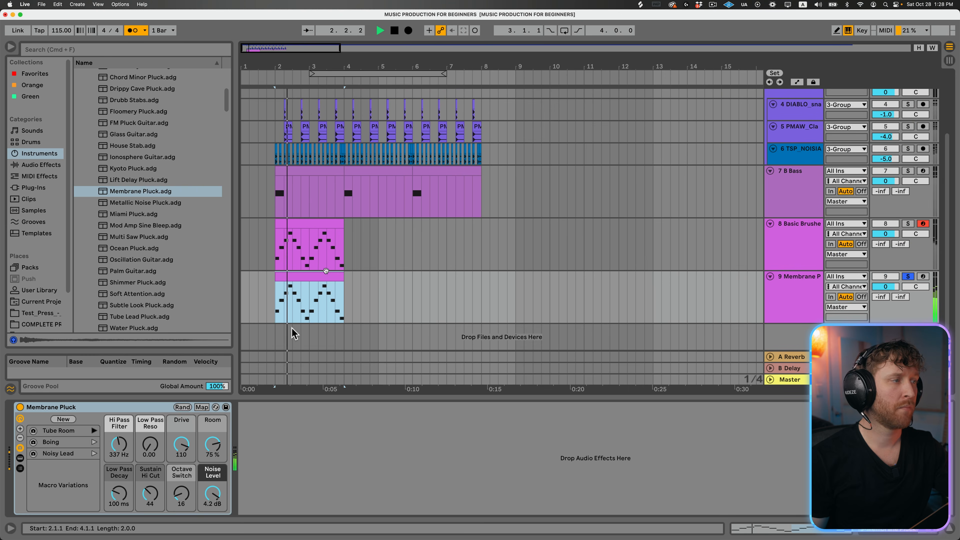
- Try the Boing and Tube Room variations of Membrane Pluck with more Drive and less Room on the duplicated track
left_click(54, 443)
left_click(94, 442)
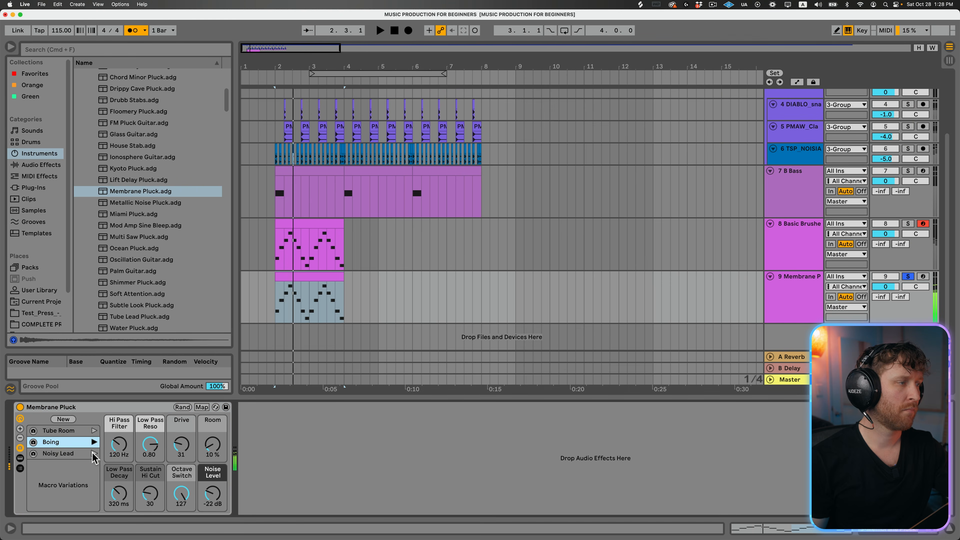
left_click(94, 430)
left_click_drag(182, 446, 182, 433)
left_click_drag(213, 445, 213, 484)
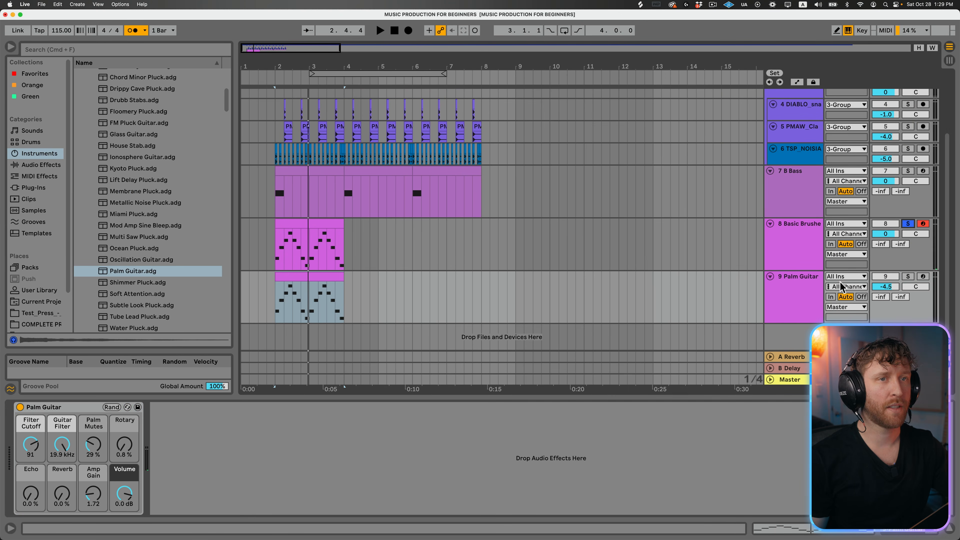
- Compare the soloed Palm Guitar track with the soloed Basic Brushed Bells track by listening to each
left_click(812, 275)
left_click(908, 278)
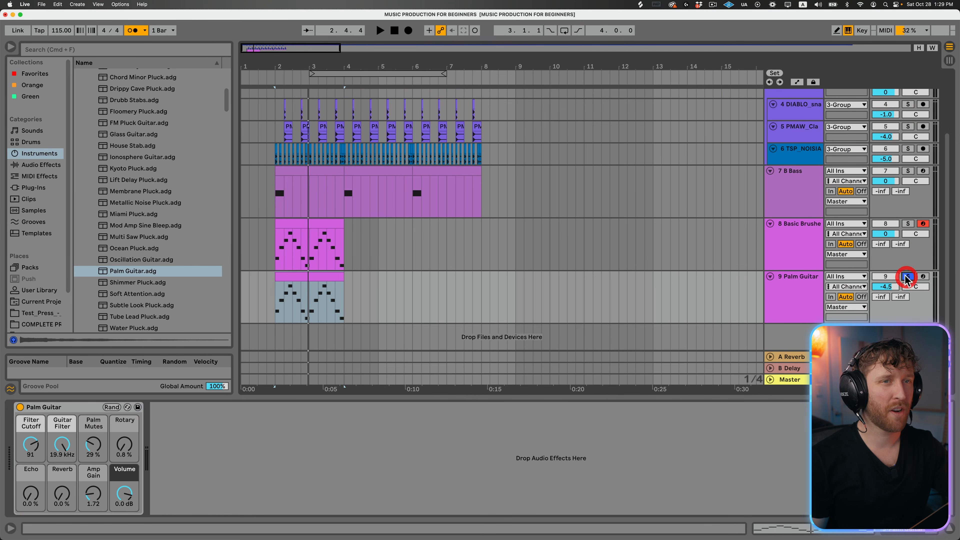
key("space")
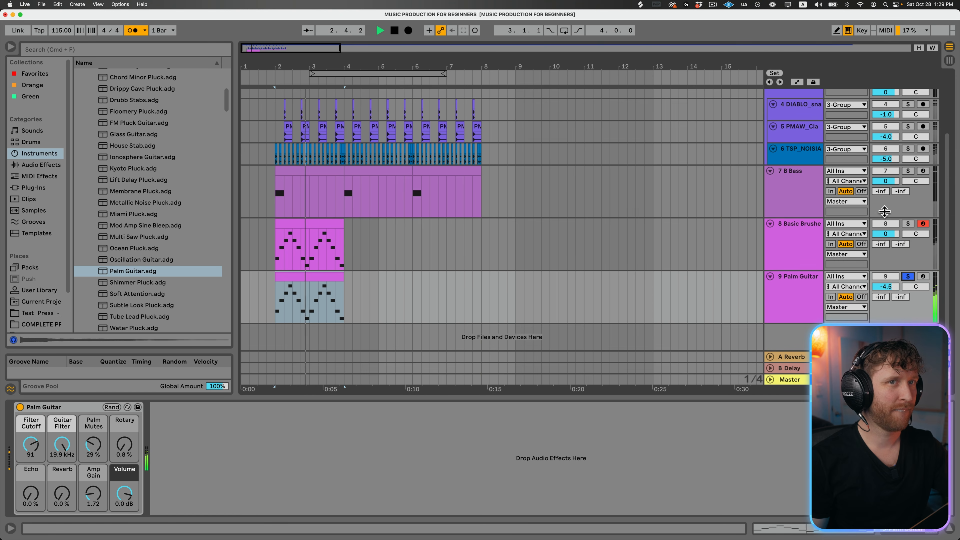
left_click(820, 234)
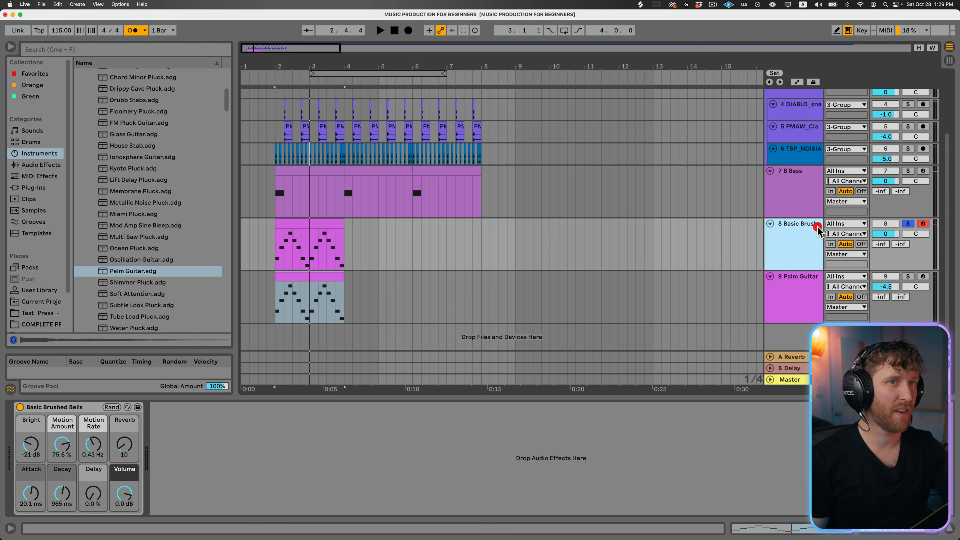
key("space")
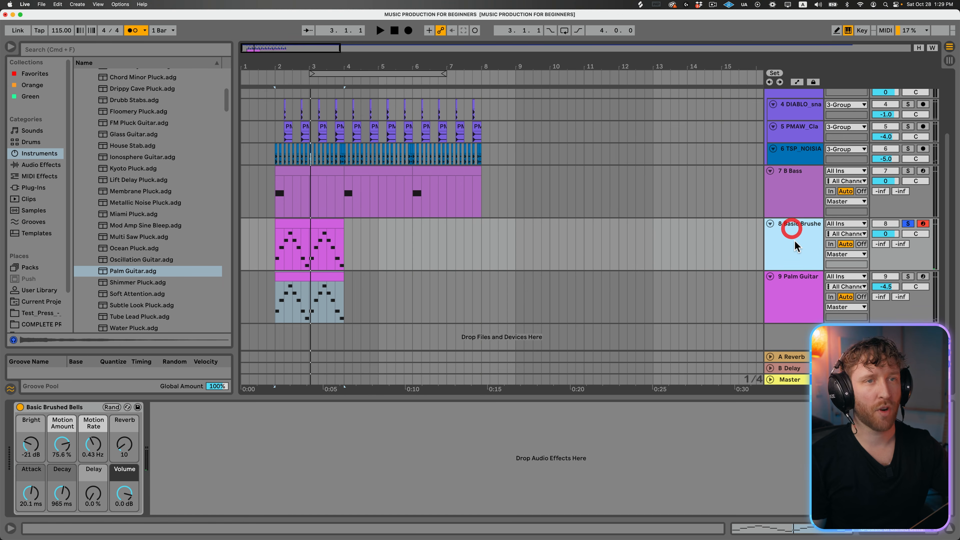
- Group the Basic Brushed Bells and Palm Guitar tracks and select the new group
left_click(799, 286)
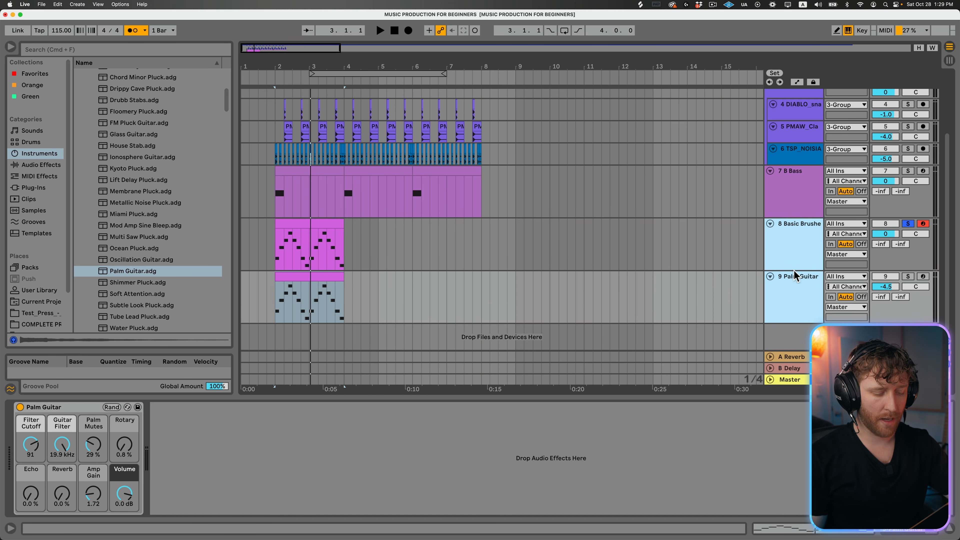
key("super+g")
left_click(795, 224)
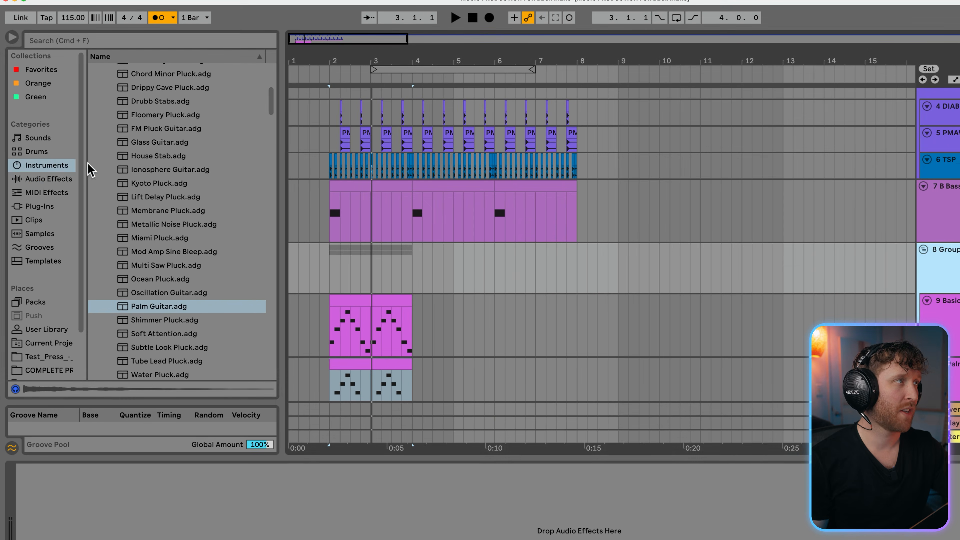
- Add the Some Dust preset of Redux to the bells and guitar group and solo the whole group
left_click(47, 179)
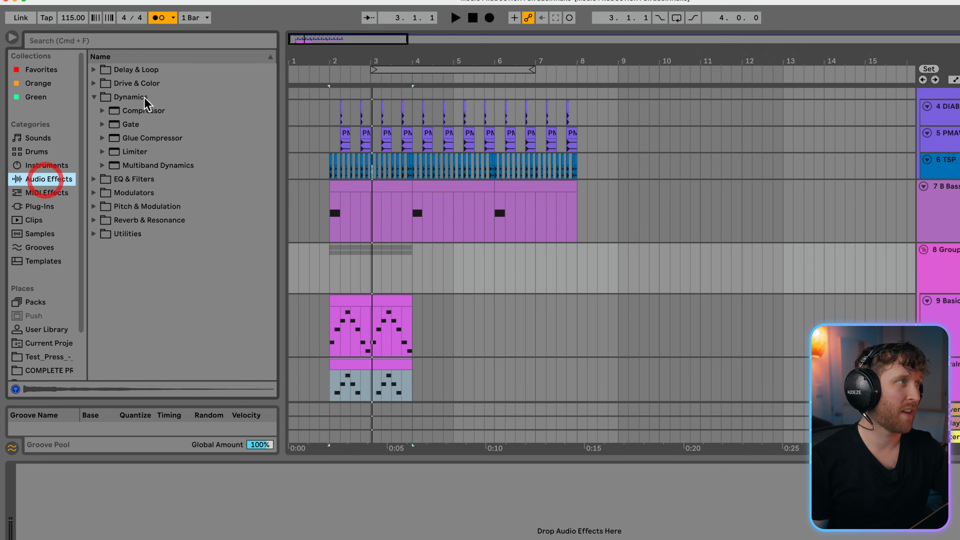
left_click(115, 151)
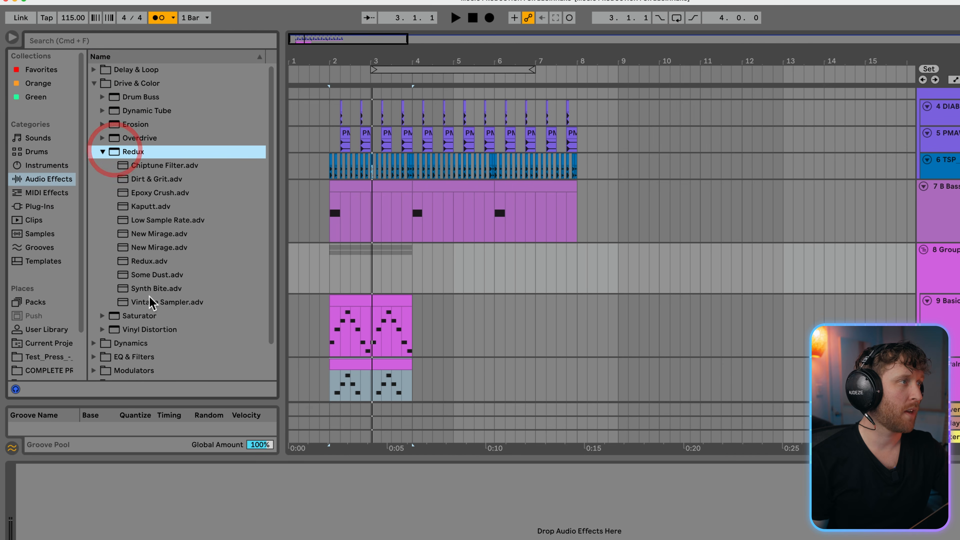
left_click_drag(157, 275, 379, 273)
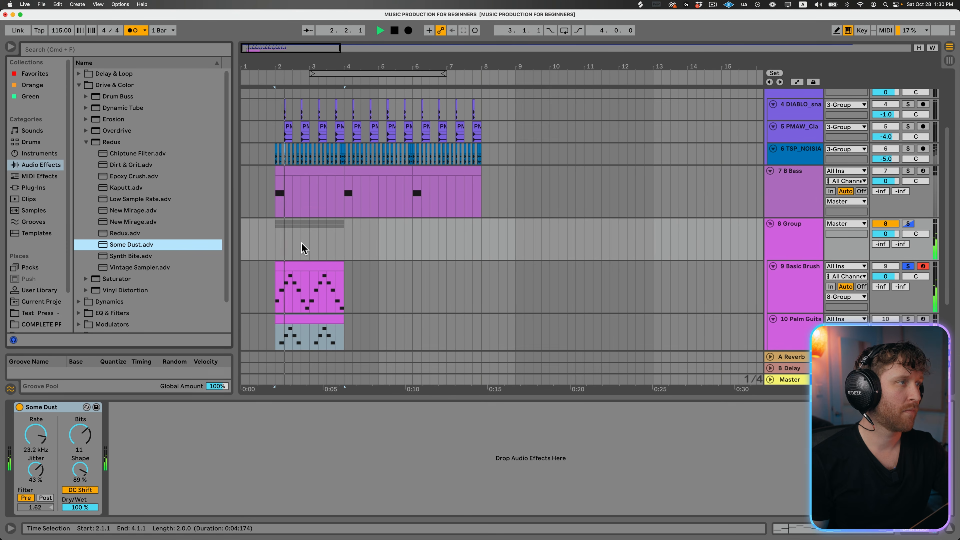
left_click(908, 223)
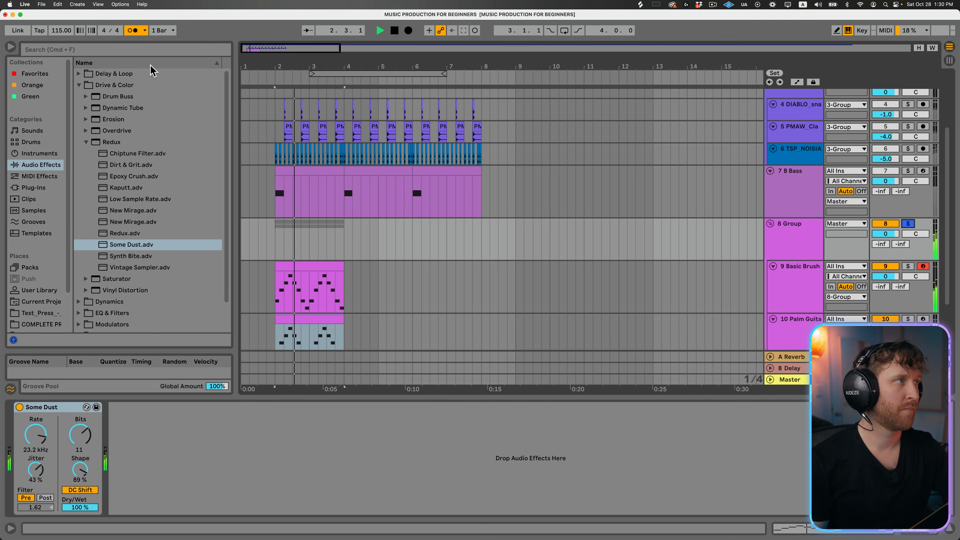
- Add the Distort preset of Overdrive after Some Dust on the group with Drive at 29%, and unsolo the group
left_click(86, 130)
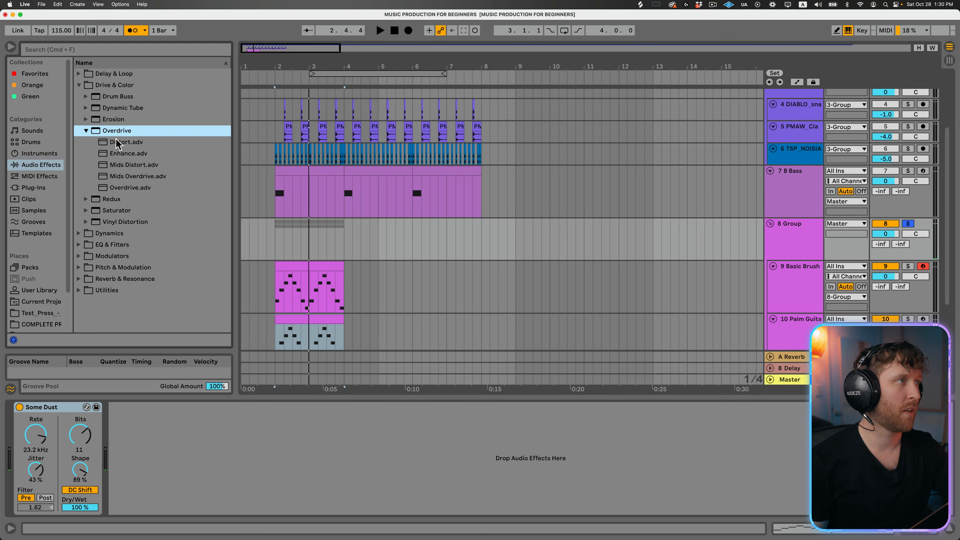
mouse_move(117, 144)
left_mouse_down()
mouse_move(153, 488)
mouse_move(160, 448)
left_mouse_up()
key("space")
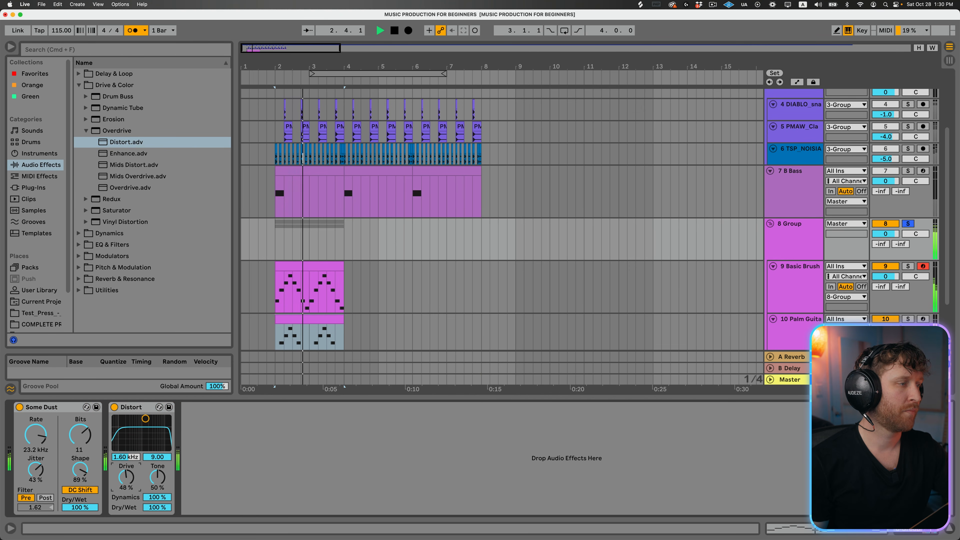
left_click(908, 224)
key("space")
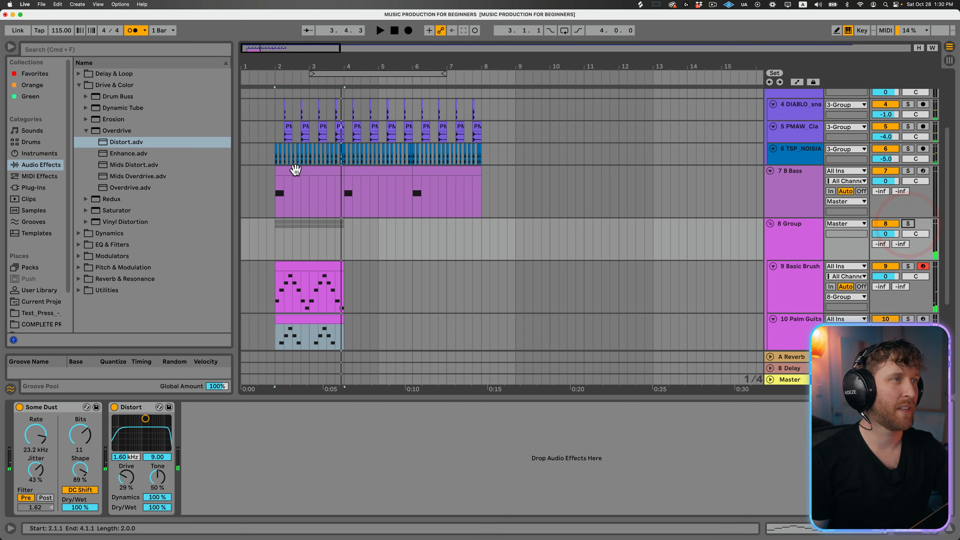
- Play from the first bass clip and duplicate the group's two-bar clips twice so both melody parts run through bar 7
left_click(295, 171)
key("space")
scroll(327, 238, "down", 3)
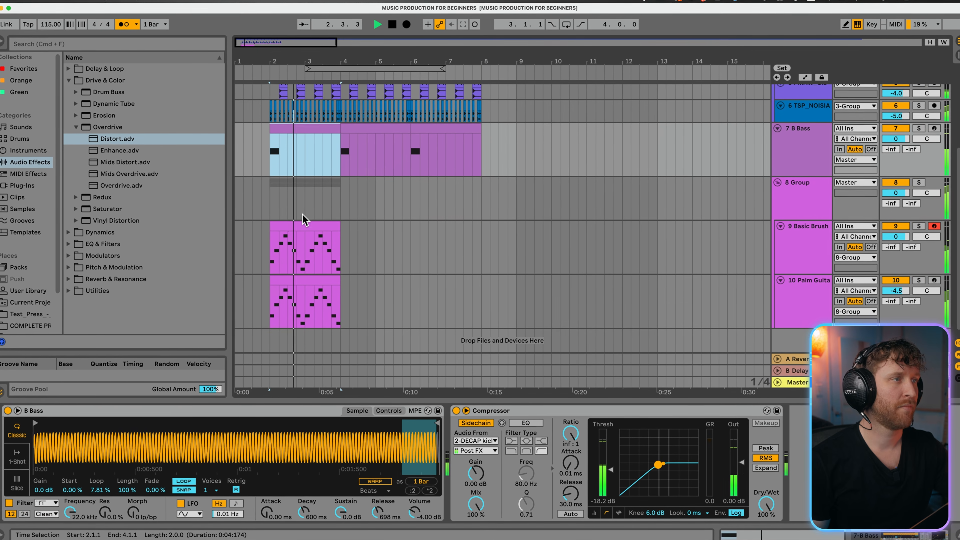
left_click(324, 181)
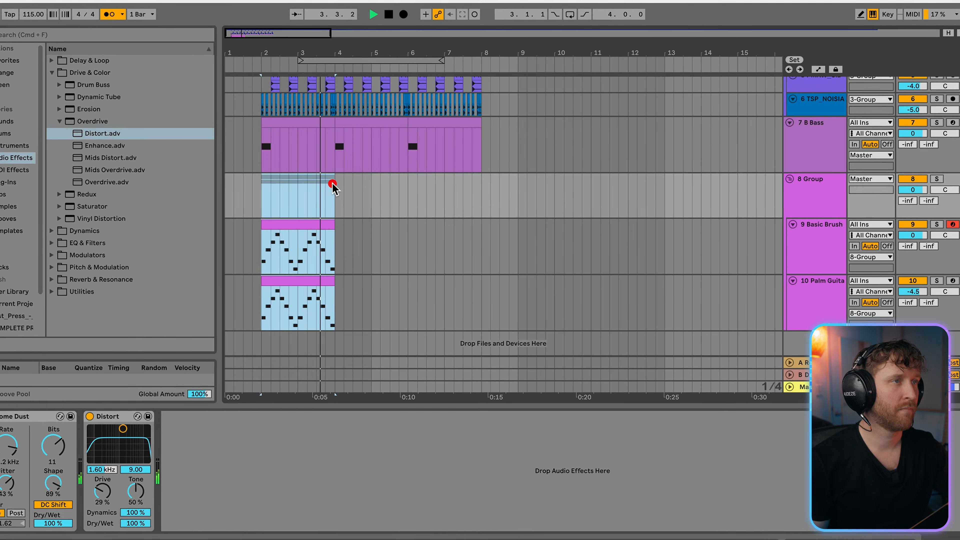
key("ctrl+d")
key("ctrl+d")
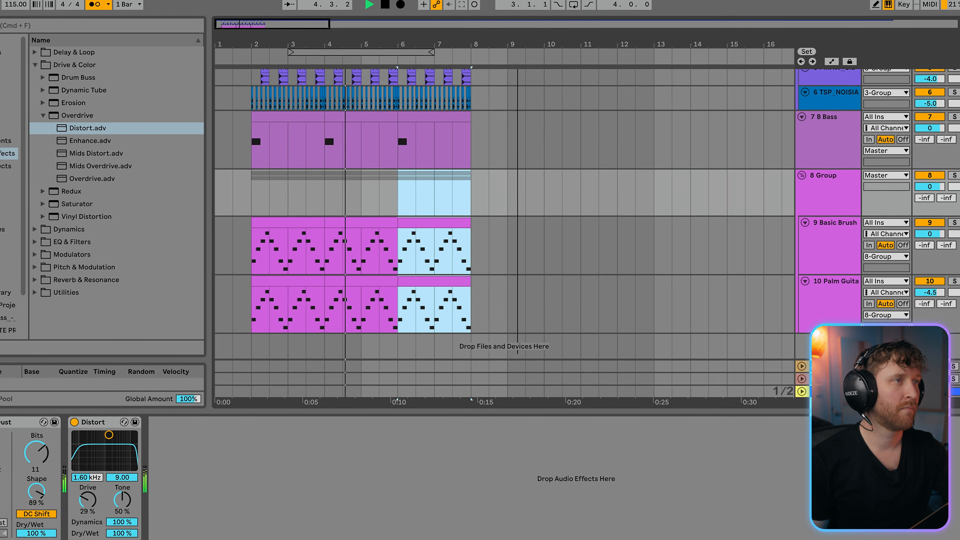
left_click_drag(517, 44, 517, 33)
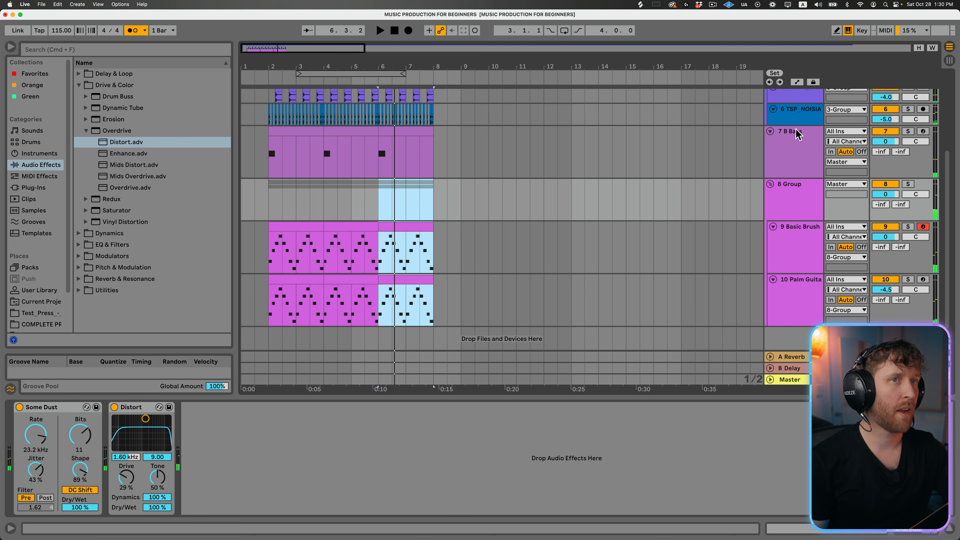
- Insert the Distort preset of Overdrive between the B Bass instrument and its Compressor, and solo the bass track
left_click(857, 105)
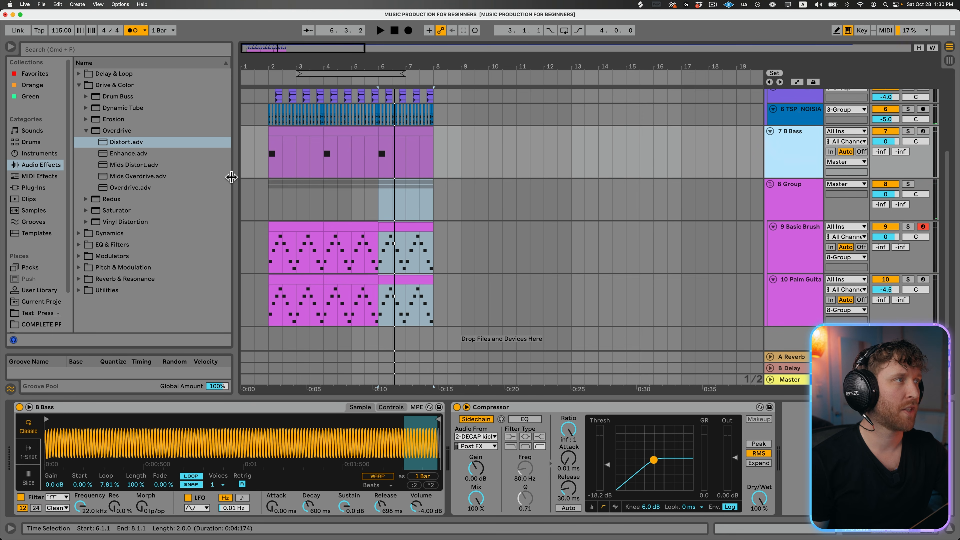
left_click_drag(119, 148, 503, 461)
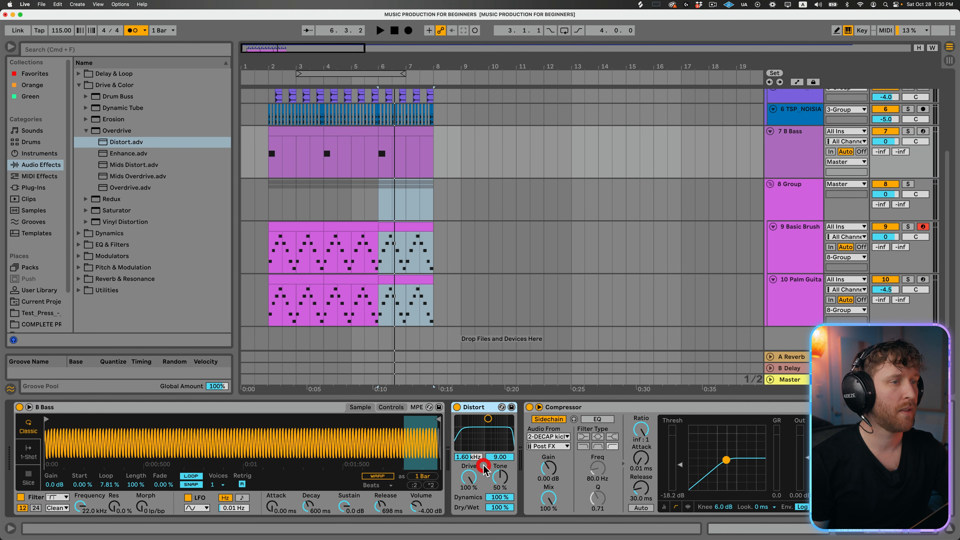
left_click(908, 131)
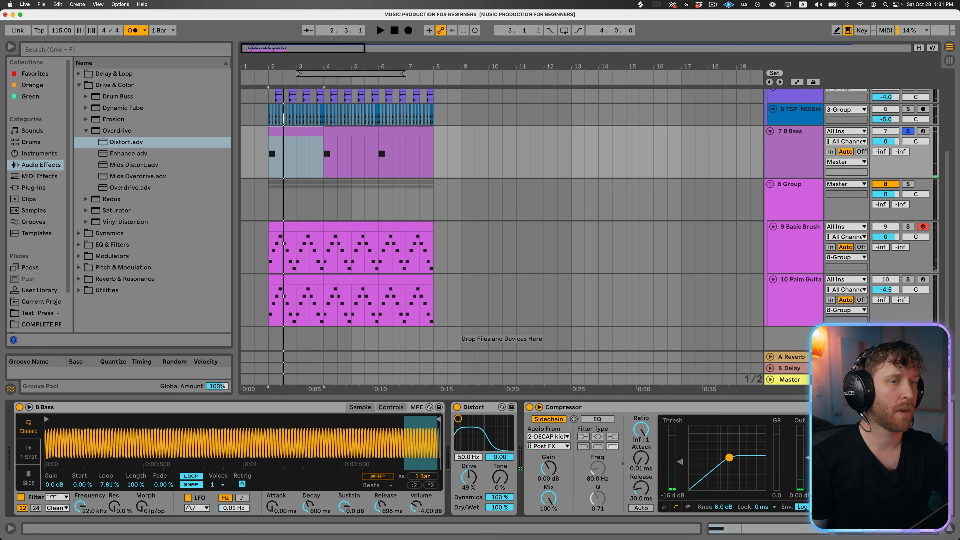
- Unsolo the bass track, turn off the metronome, and lower the bass volume to -5.0 dB while playing the full mix
key("space")
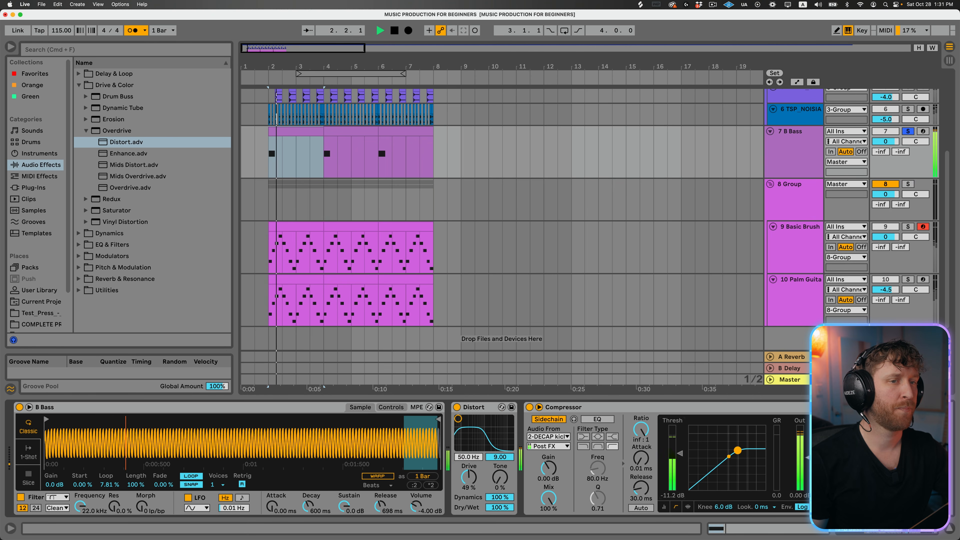
left_click(908, 131)
key("space")
left_click(133, 31)
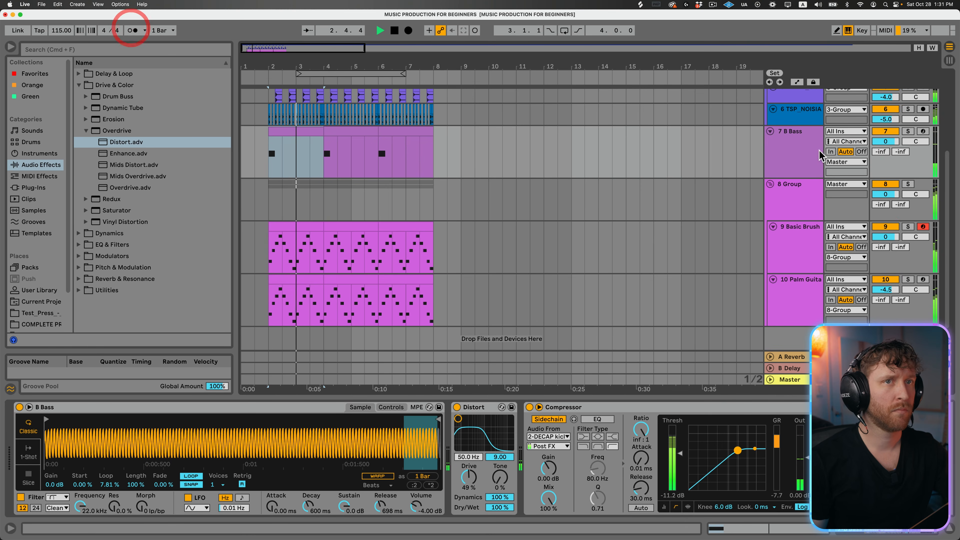
left_click(810, 135)
key("space")
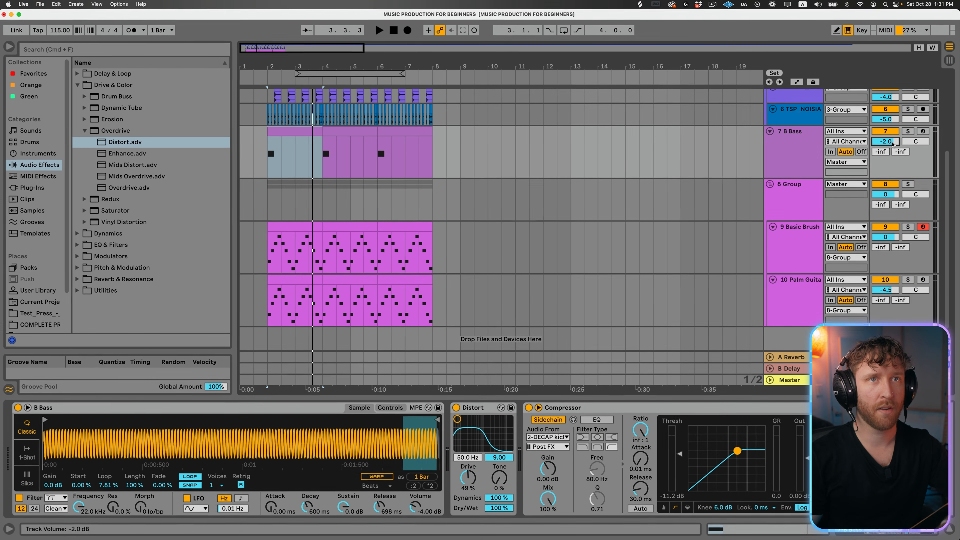
left_click(159, 129)
key("space")
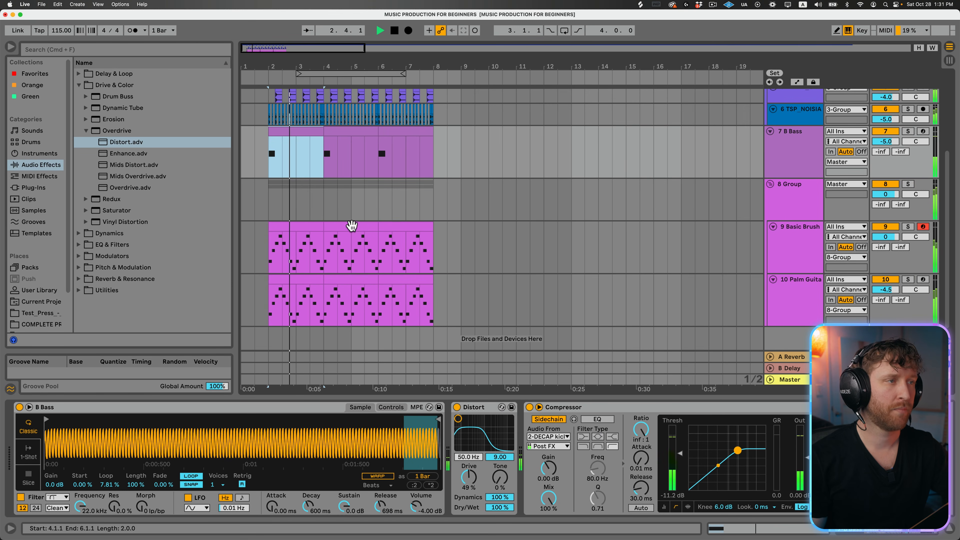
- Duplicate the four bars from bar 2 to bar 6 across the drum, bass and melody tracks
left_click(347, 399)
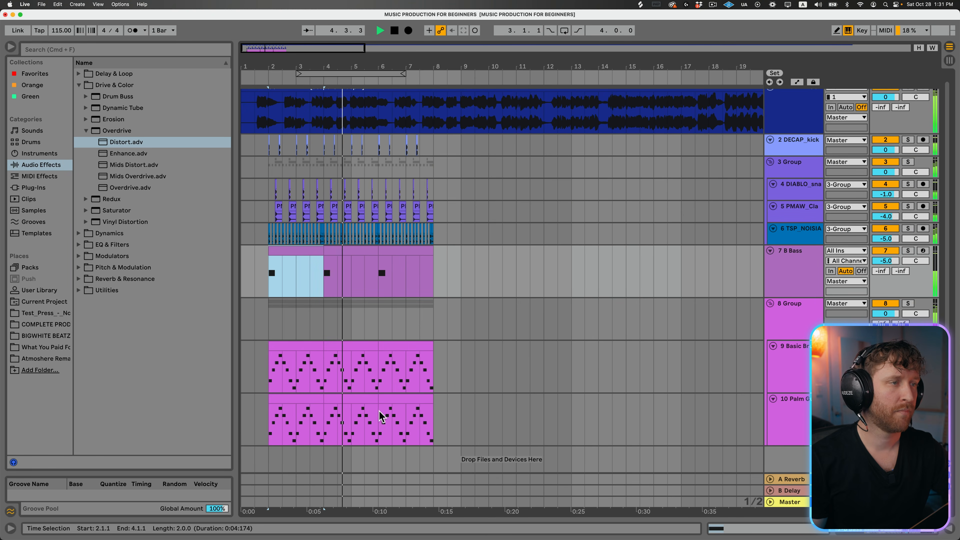
left_click_drag(380, 421, 263, 144)
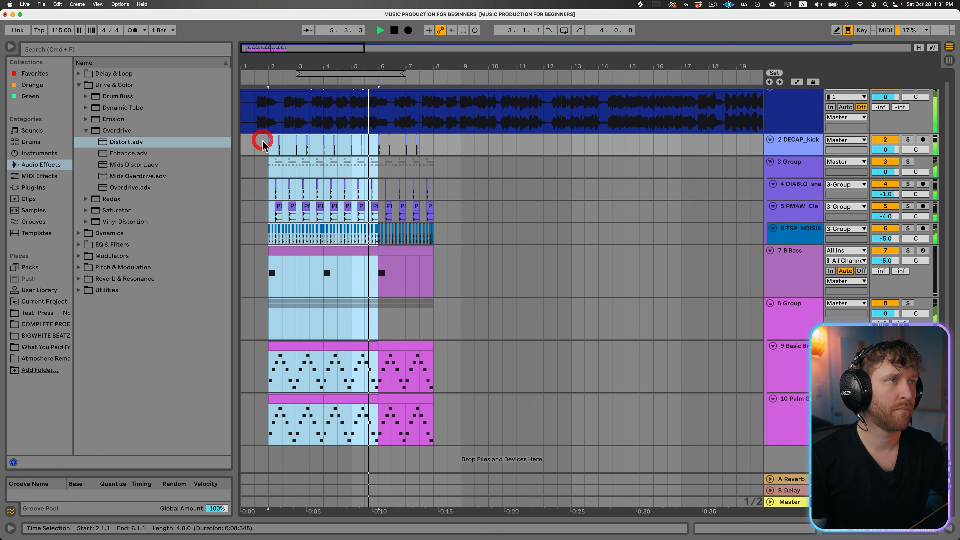
key("super+d")
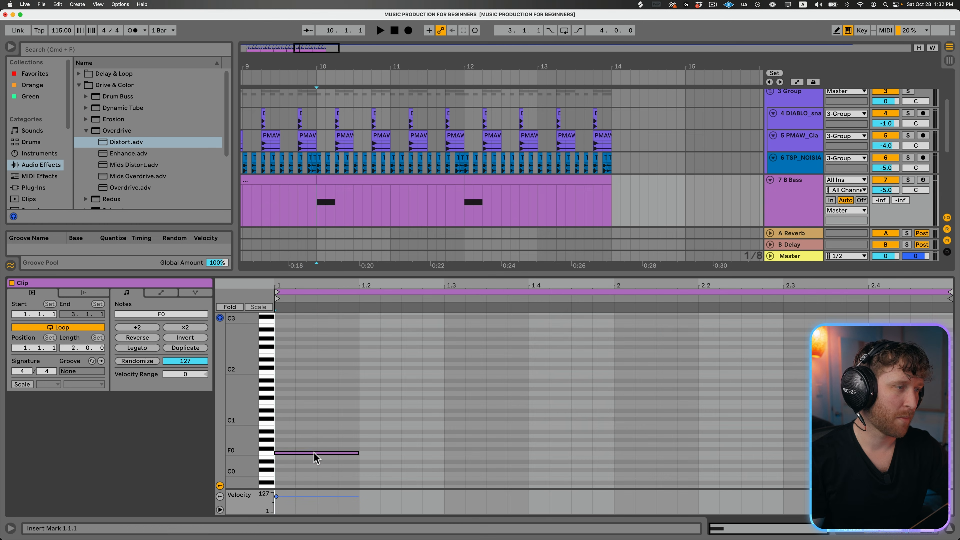
- Insert a MIDI track below the bass and create an empty four-bar clip on it from bar 10 to bar 14
left_click(314, 453)
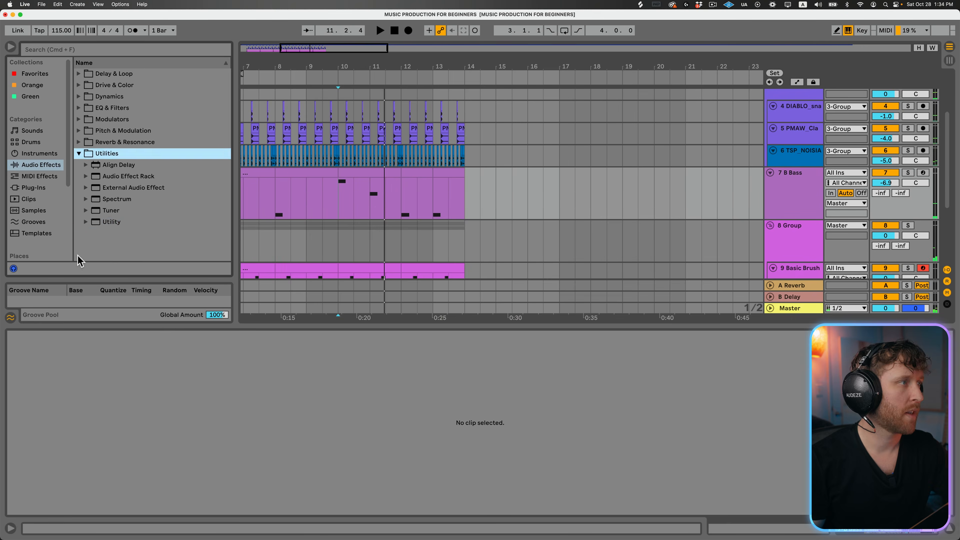
left_click(421, 175)
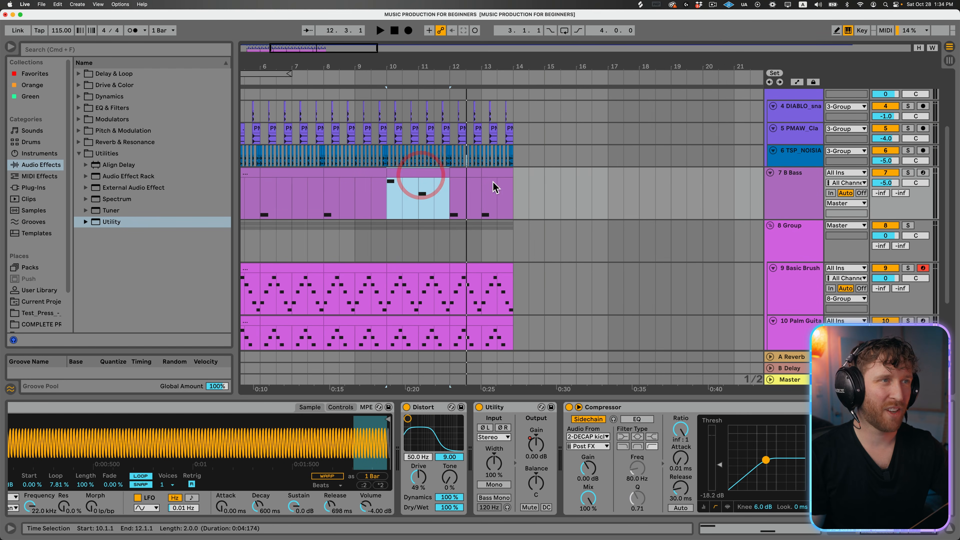
left_click(499, 173, "shift")
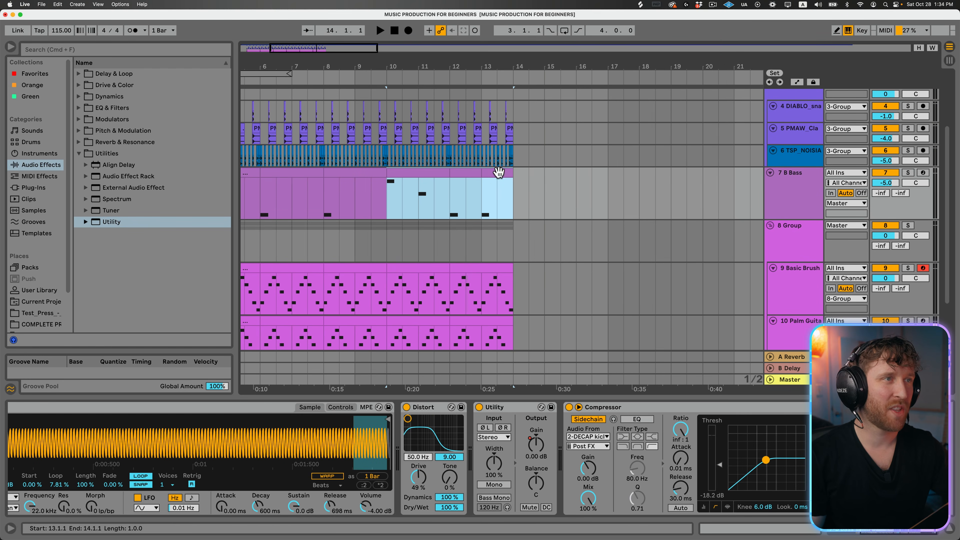
scroll(467, 199, "down", 2)
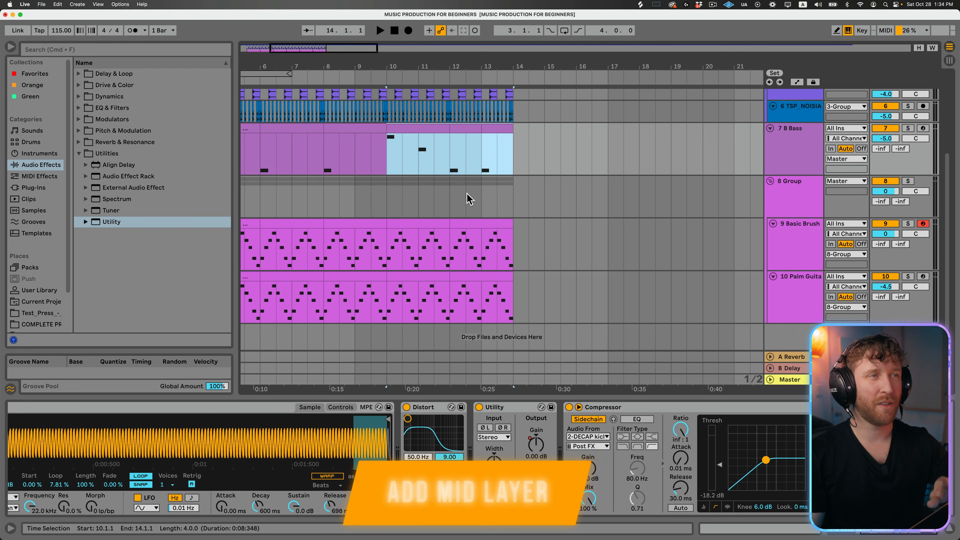
key("super+shift+t")
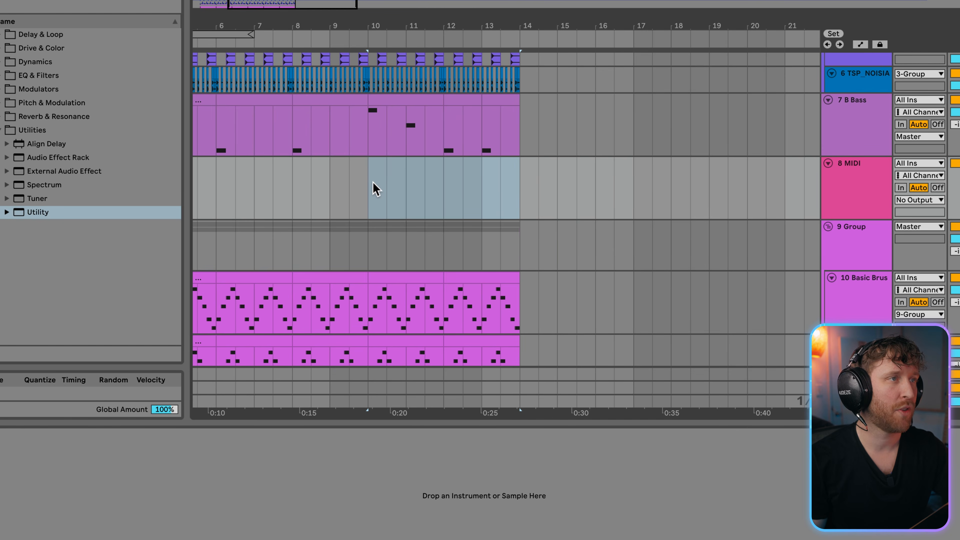
left_click_drag(373, 182, 610, 173)
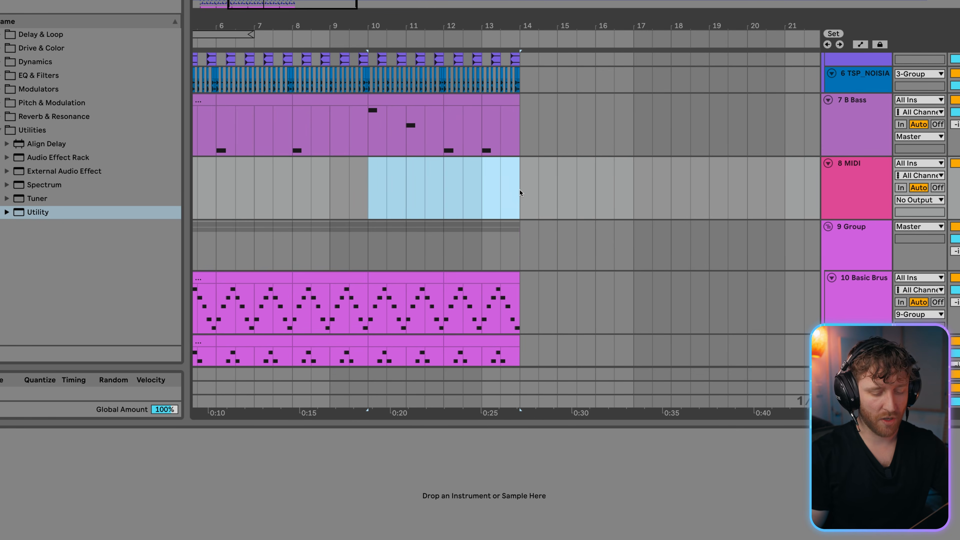
key("super+shift+m")
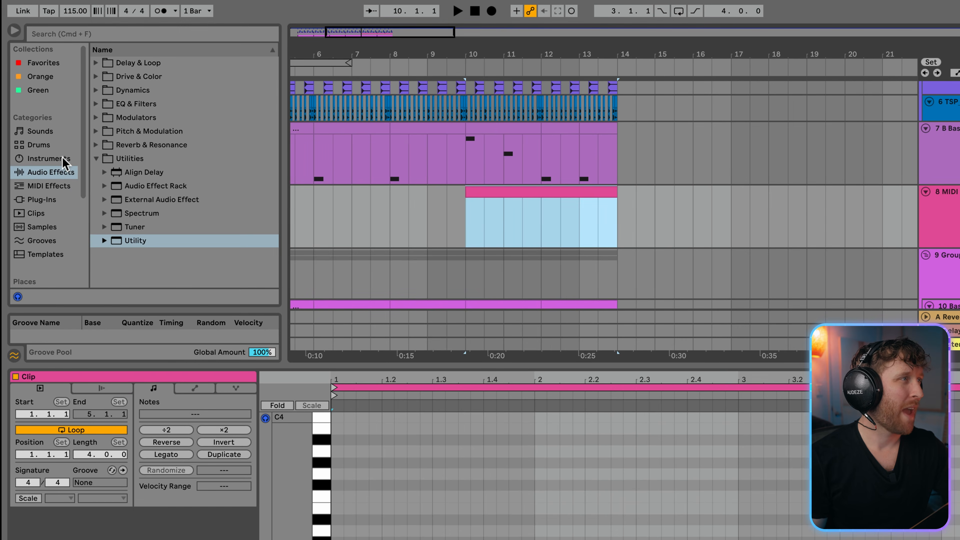
- Browse the Pad presets of Instrument Rack and load Dark Corner Pad on the new MIDI track
left_click(62, 160)
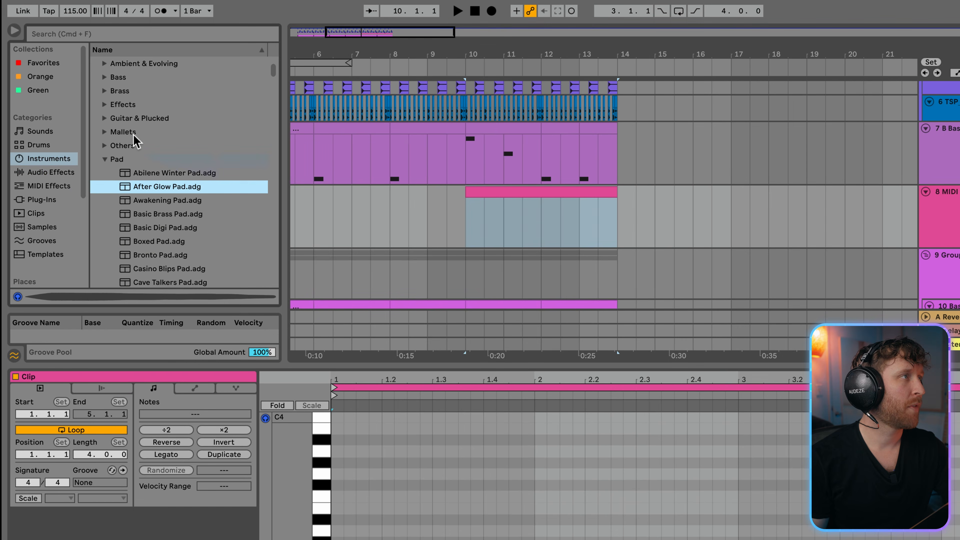
scroll(136, 142, "up", 3)
left_click(55, 161)
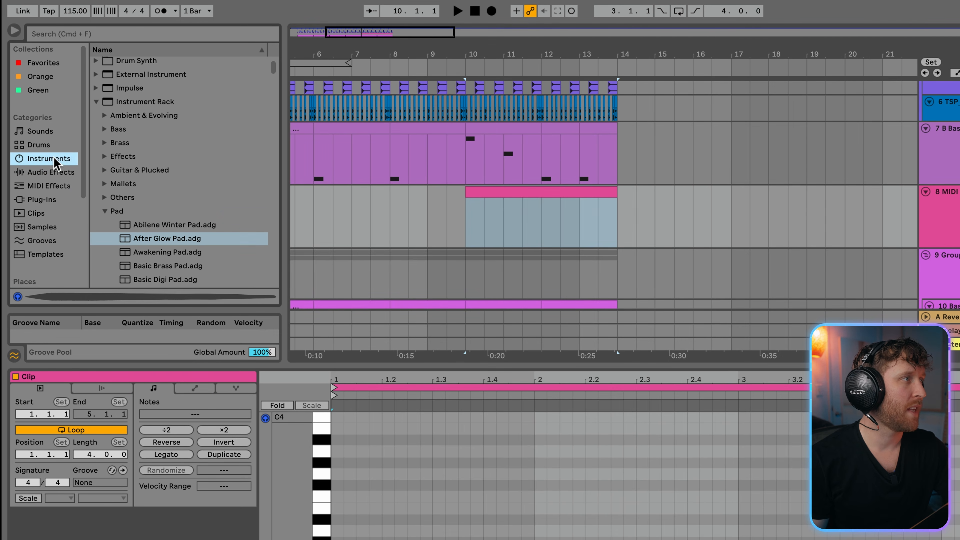
left_click(130, 102)
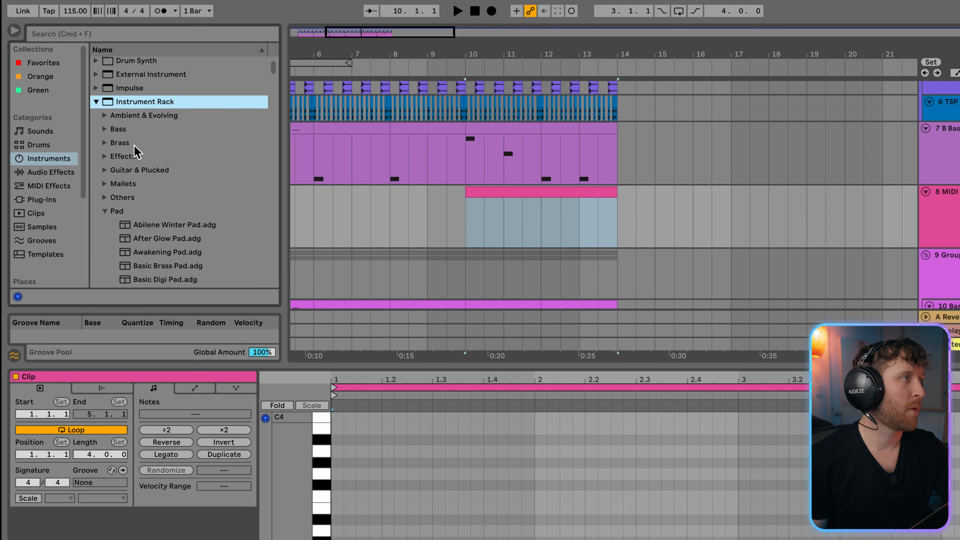
left_click(115, 212)
scroll(149, 204, "down", 2)
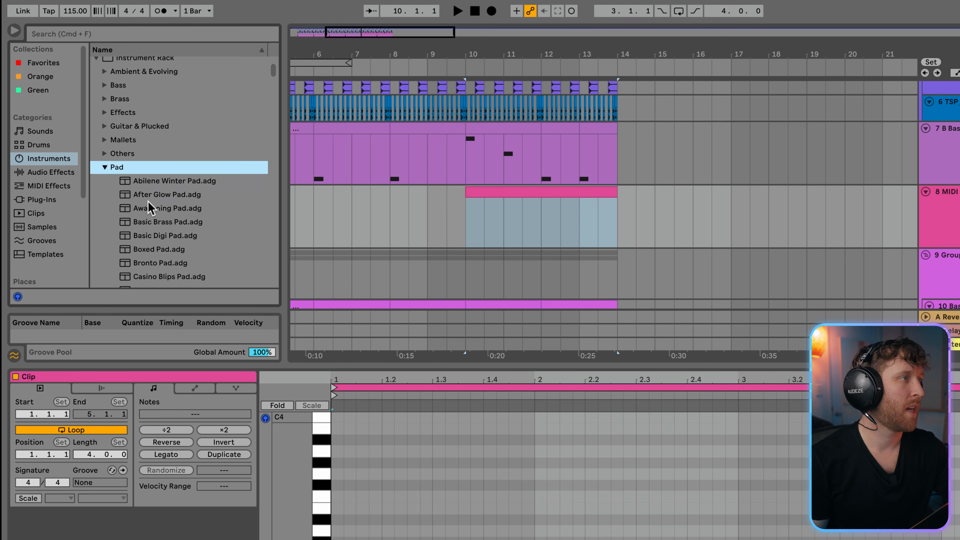
left_click(149, 183)
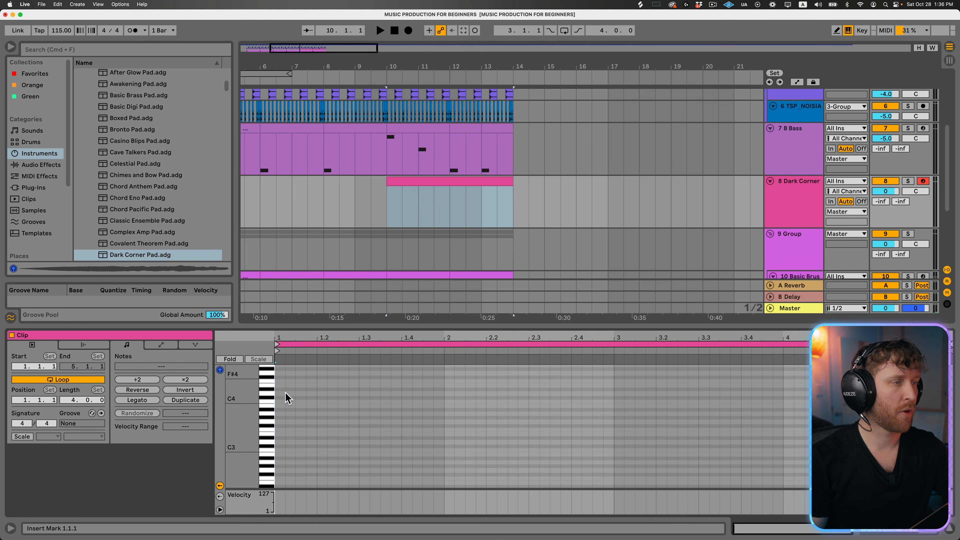
- Write sustained chords in the pad clip with the Dunkel Pad sound, and unsolo the track with its volume at -3.0 dB
key("space")
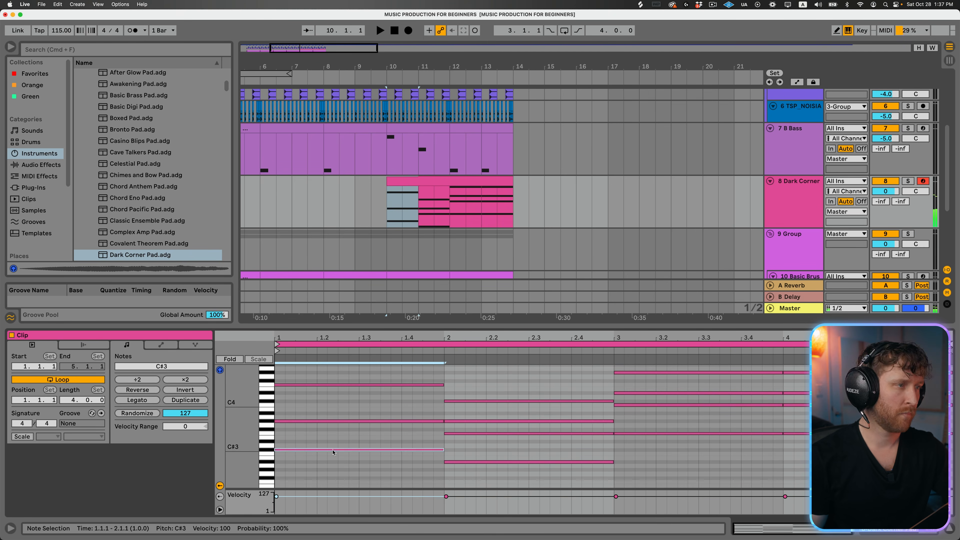
left_click(786, 433)
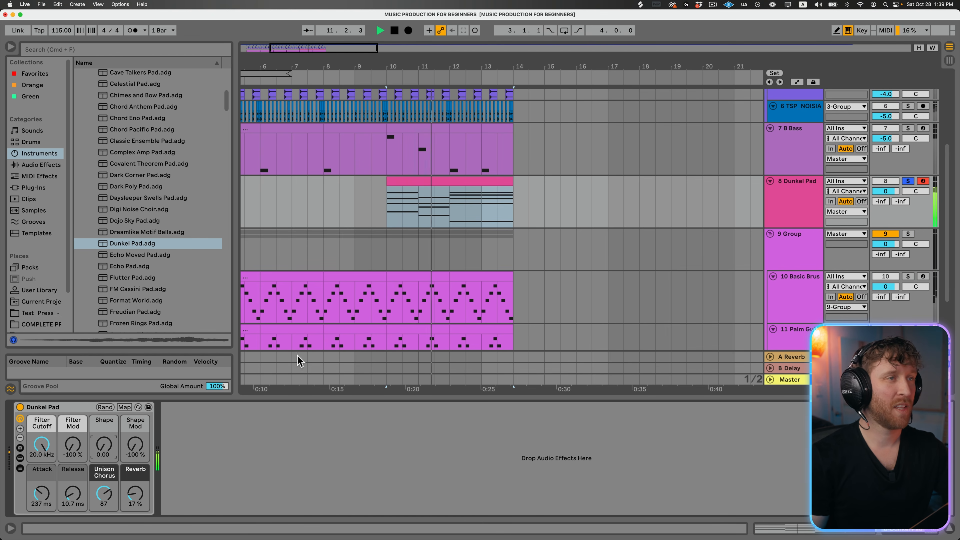
left_click(908, 182)
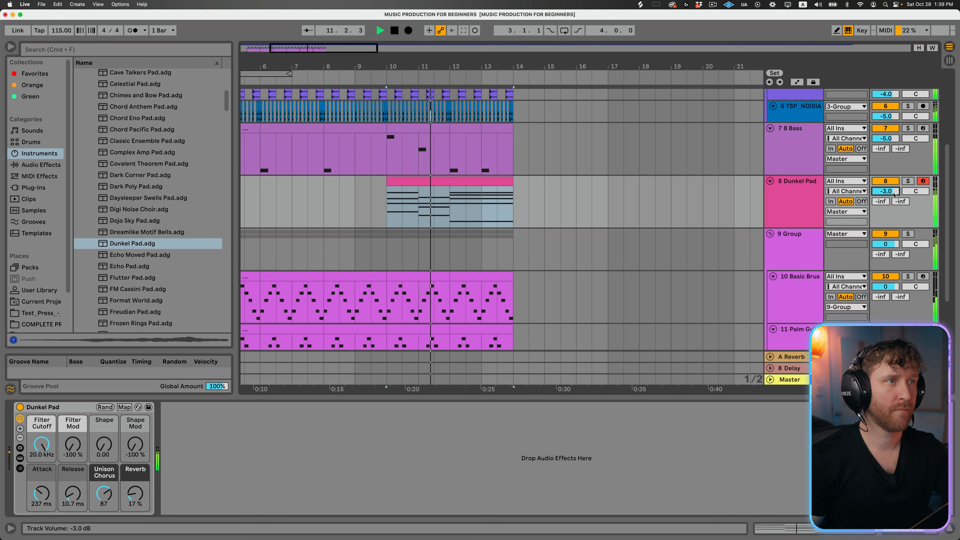
- Move the pad clip's top chord notes, C#4 to F4, down an octave and play them with the full arrangement
double_click(427, 181)
key("space")
left_click_drag(356, 376, 861, 403)
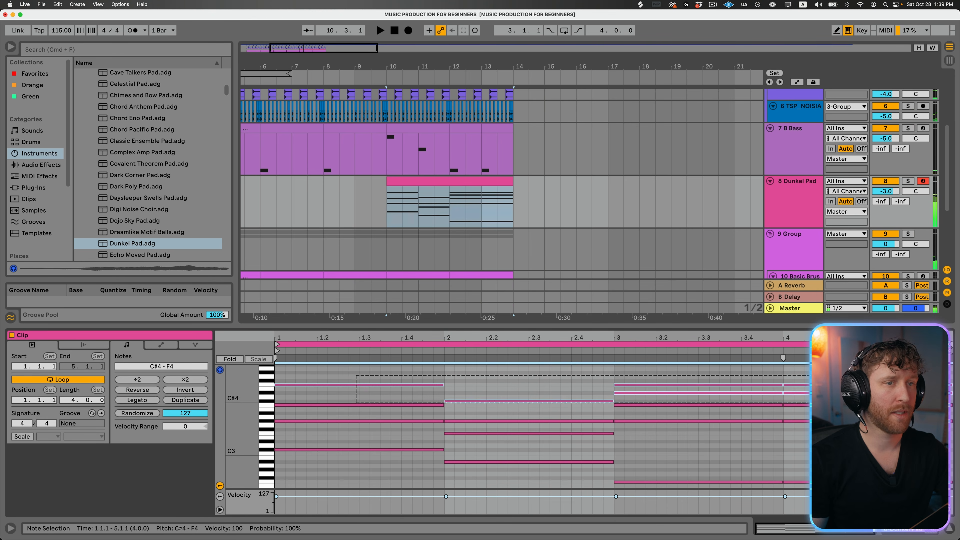
key("shift+Down")
key("space")
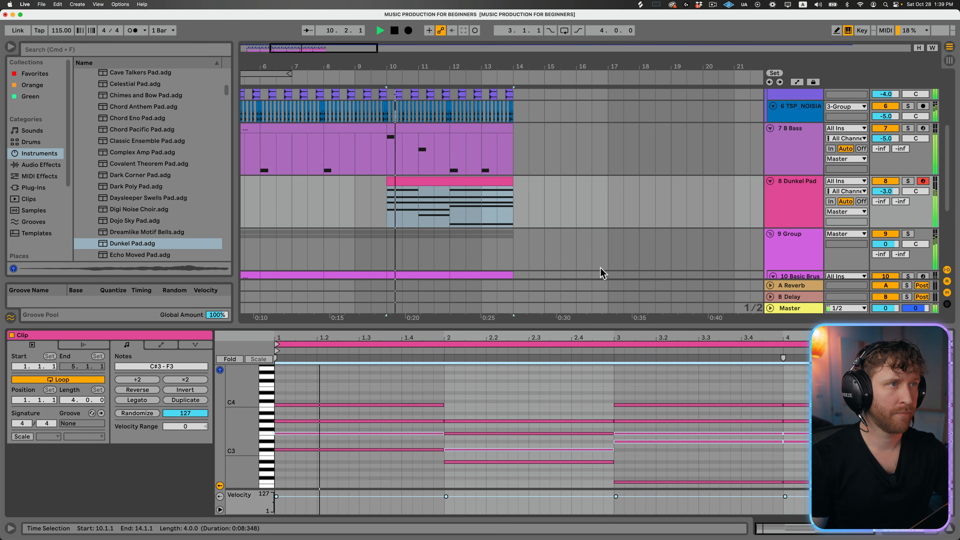
left_click(441, 182)
left_click(797, 185)
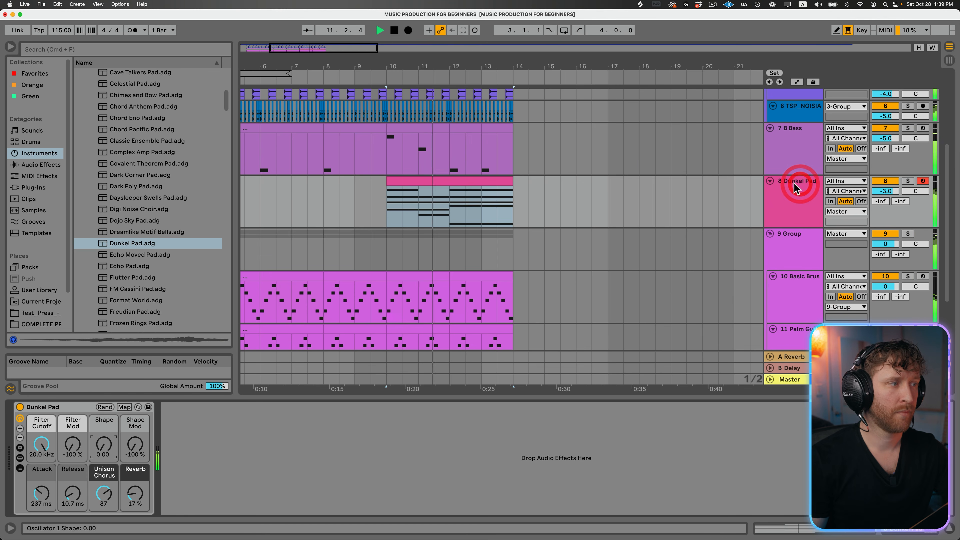
key("space")
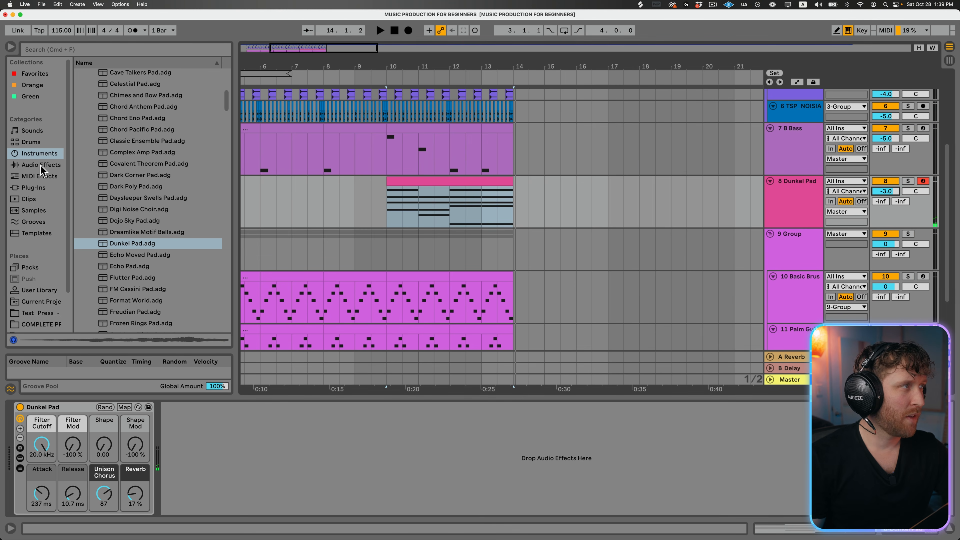
- Pick EQ Eight from the EQ & Filters effects for the Dunkel Pad track and select that track
left_click(213, 494)
left_click(791, 180)
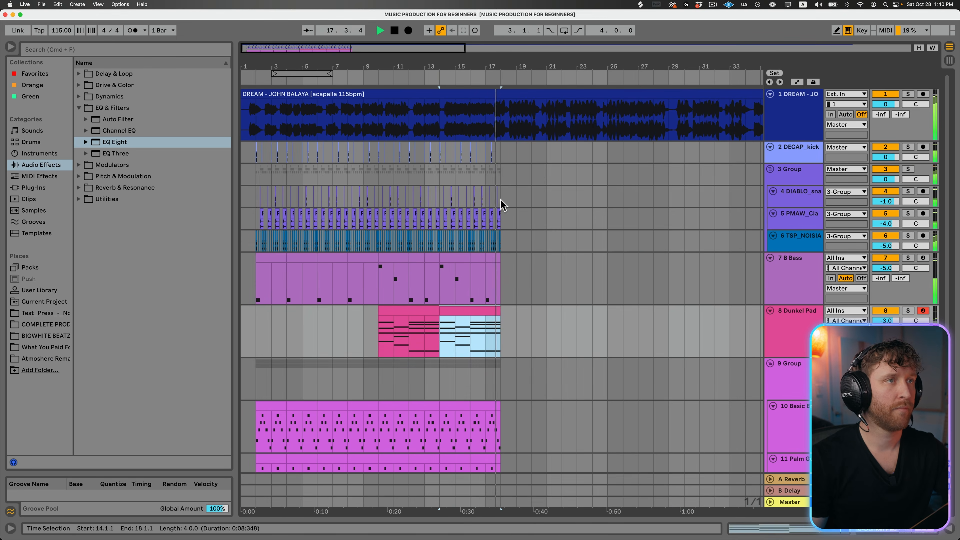
- Listen to the reference song greedy in Spotify, then return to Ableton Live and play the arrangement from bar 18
left_click(500, 337)
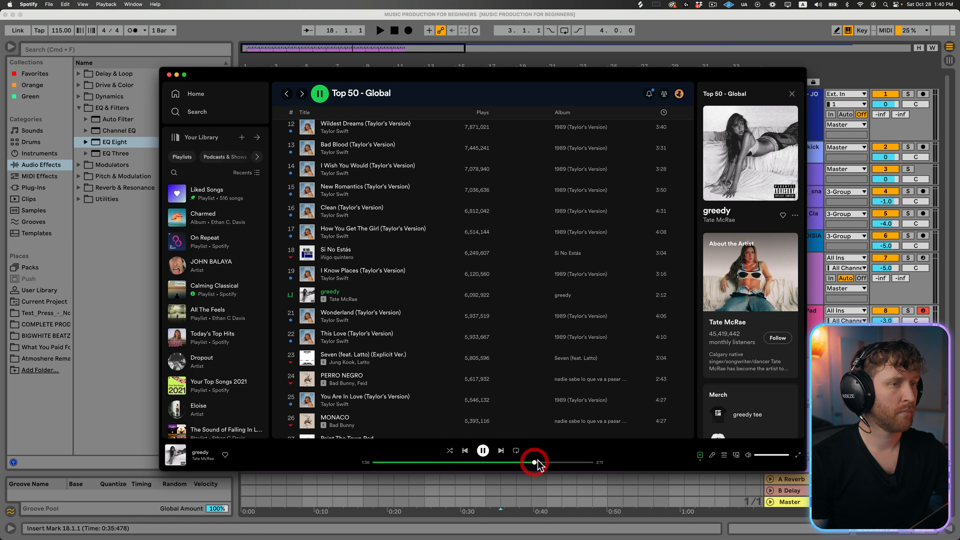
left_click(82, 284)
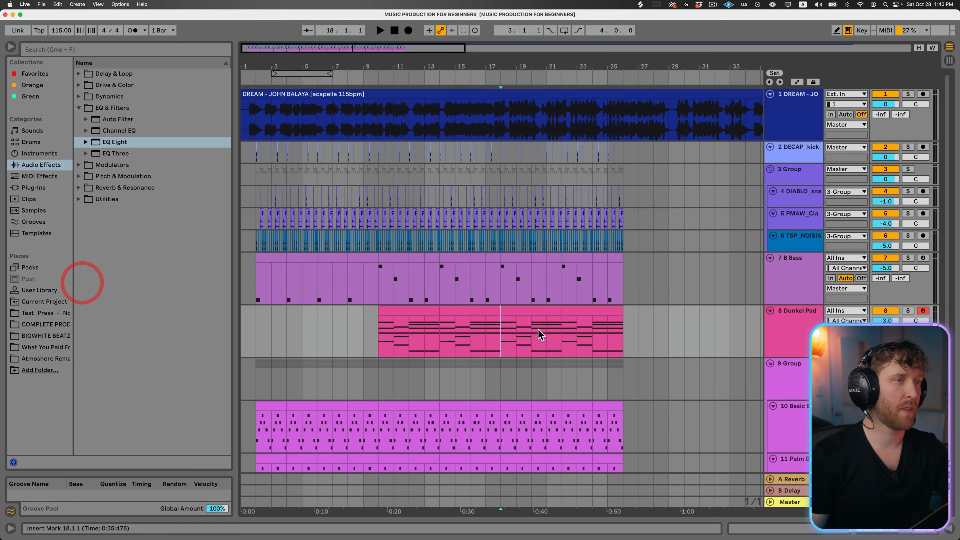
left_click(527, 310)
key("space")
scroll(567, 316, "down", 3)
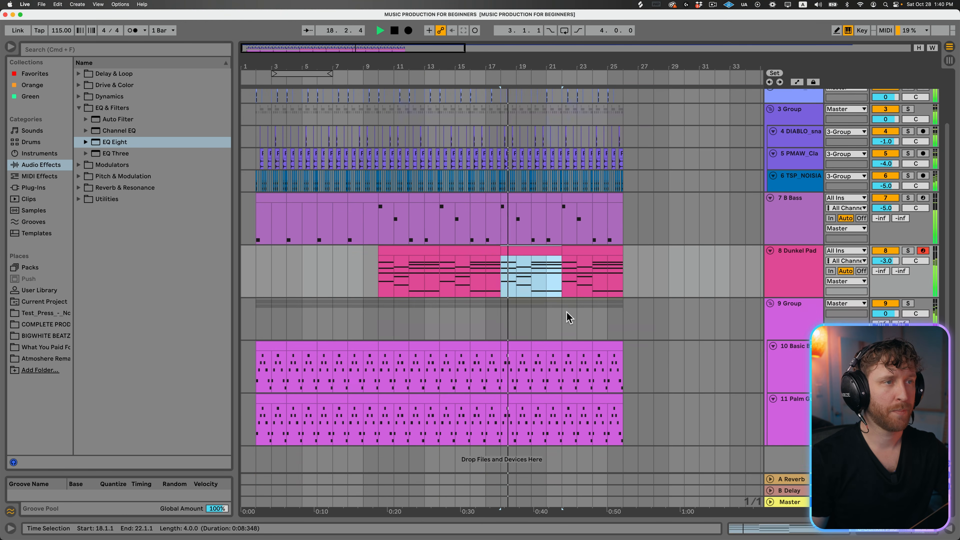
scroll(567, 316, "up", 3)
scroll(563, 316, "down", 1)
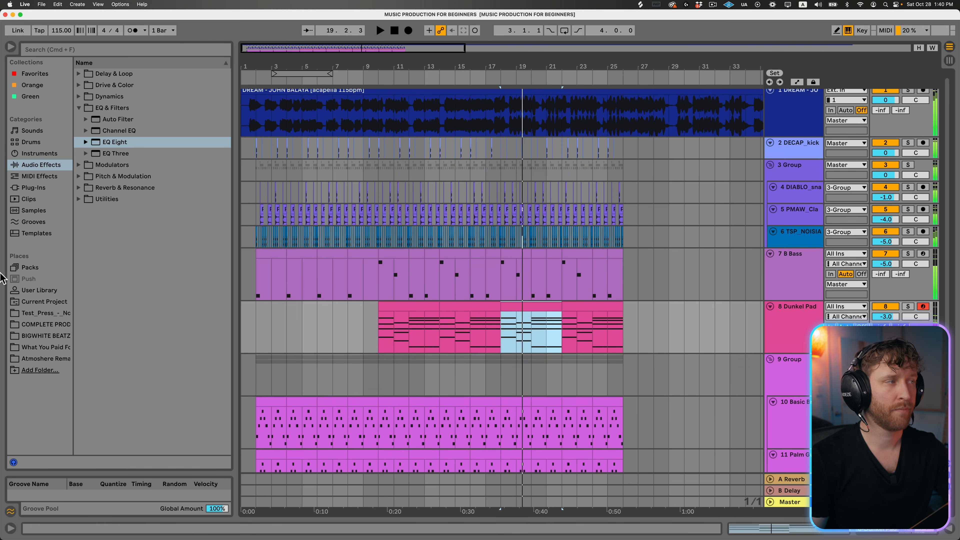
- Add a second, longer note in every bar of the bass clip at bar 18, and repeat the pattern over bars 22 to 26
left_click(549, 253)
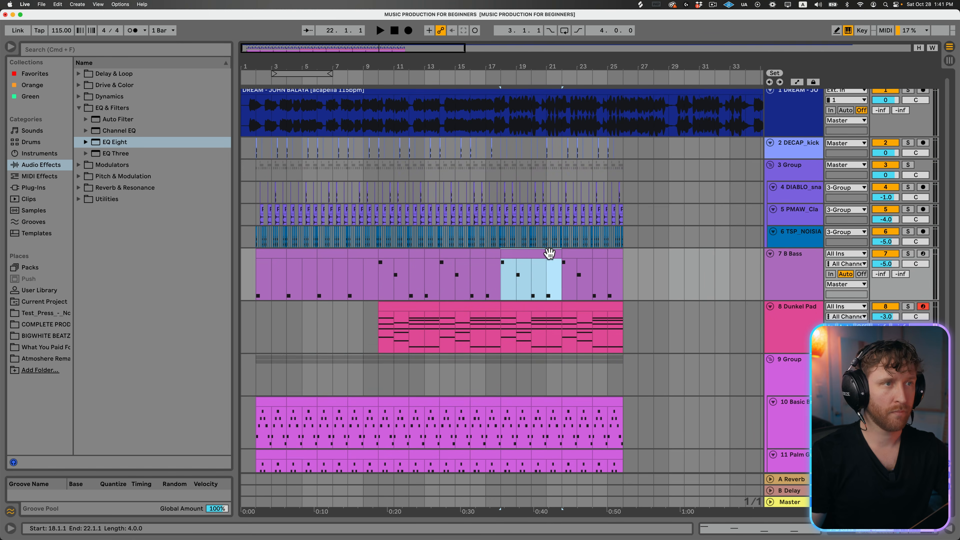
double_click(549, 253)
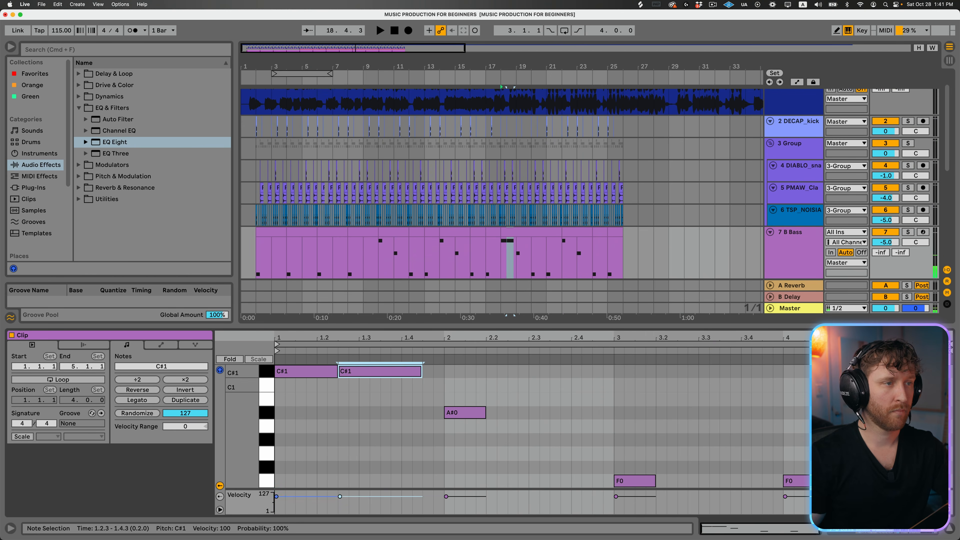
left_click(510, 414)
key("space")
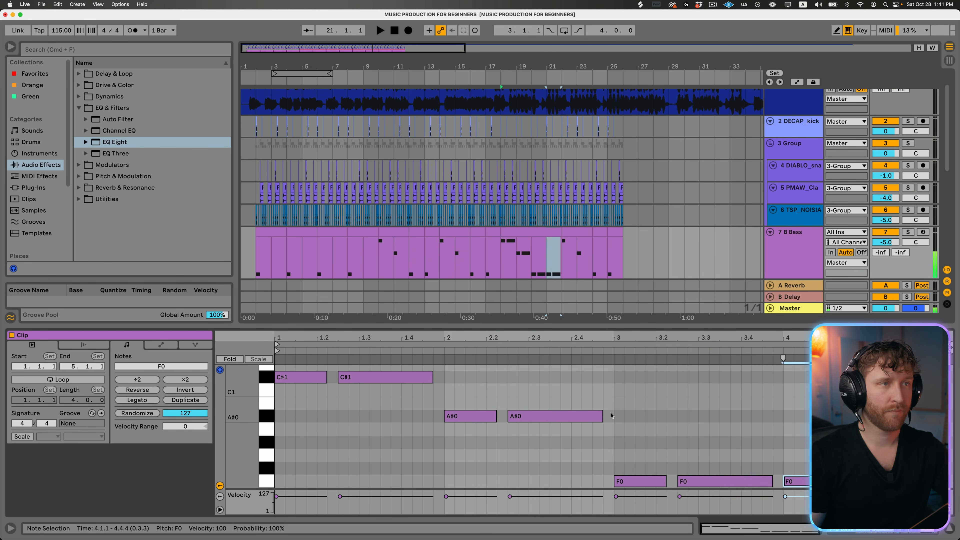
left_click(529, 201)
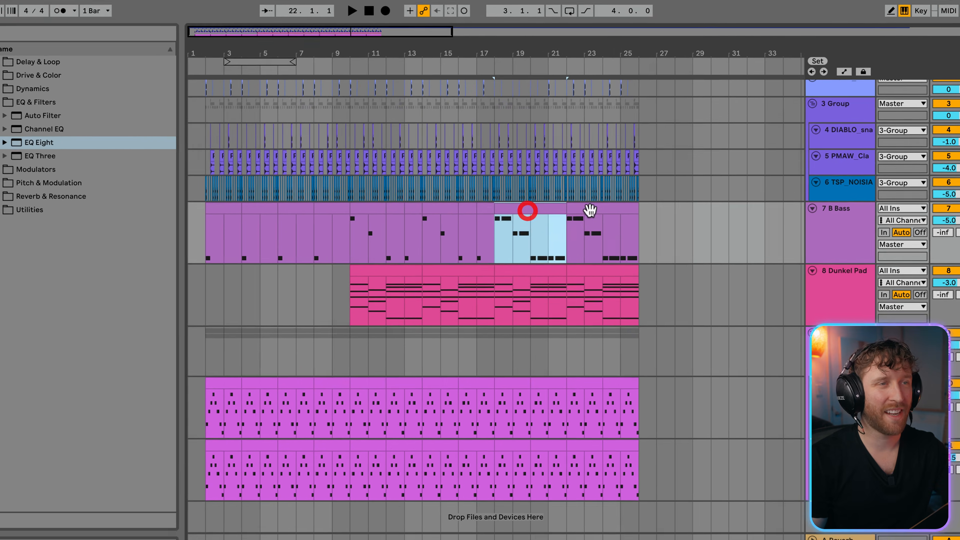
left_click(586, 198, "shift")
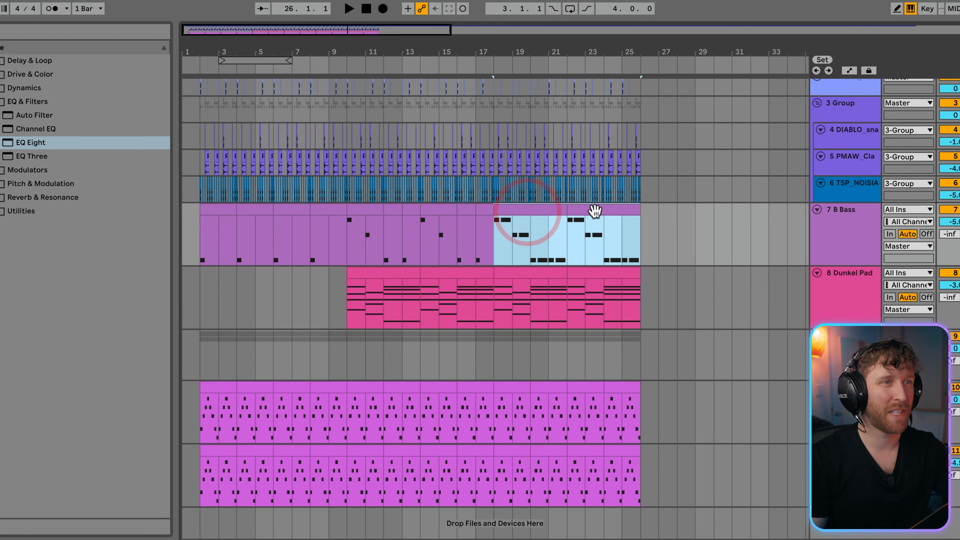
- Search Splice for white noise, bring MdL_transition_effect_whitenoise.wav into the Ableton Live arrangement, and add an audio track below the guitar
left_click(544, 275, "shift")
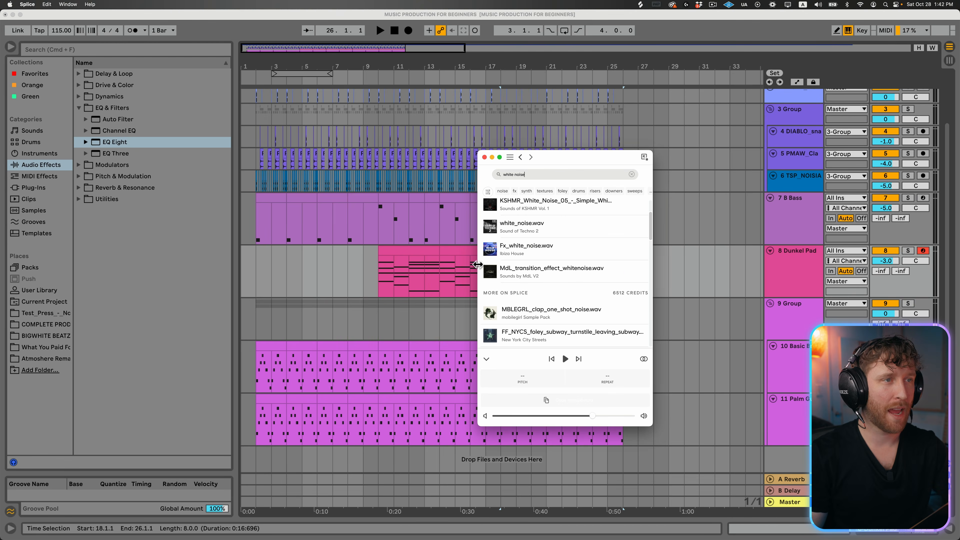
mouse_move(535, 266)
left_mouse_down()
mouse_move(544, 275)
mouse_move(656, 212)
mouse_move(681, 179)
left_mouse_up()
left_click(652, 437)
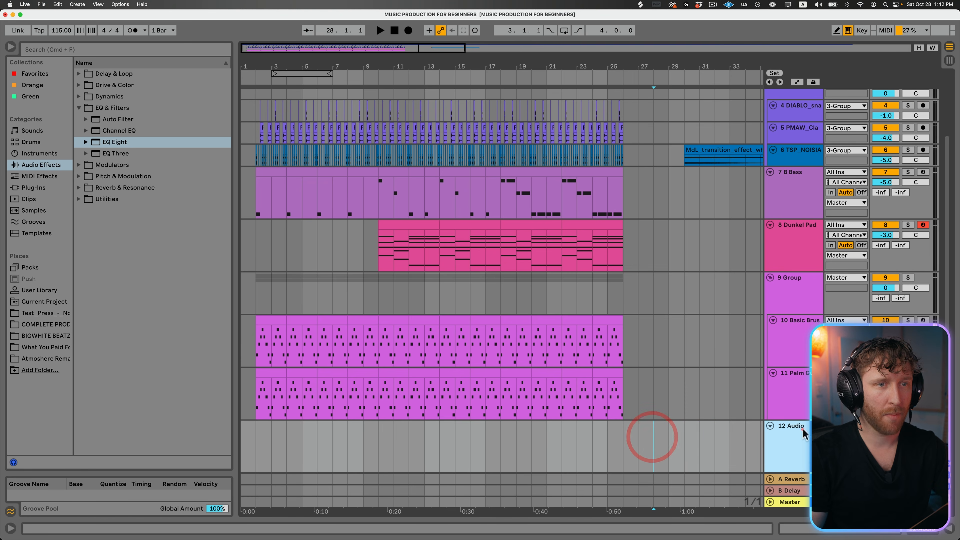
- Move the MdL_transition_effect_whitenoise clip to bar 18 on the new audio track and play the arrangement from bar 17
left_click_drag(709, 150, 496, 434)
left_click(488, 435)
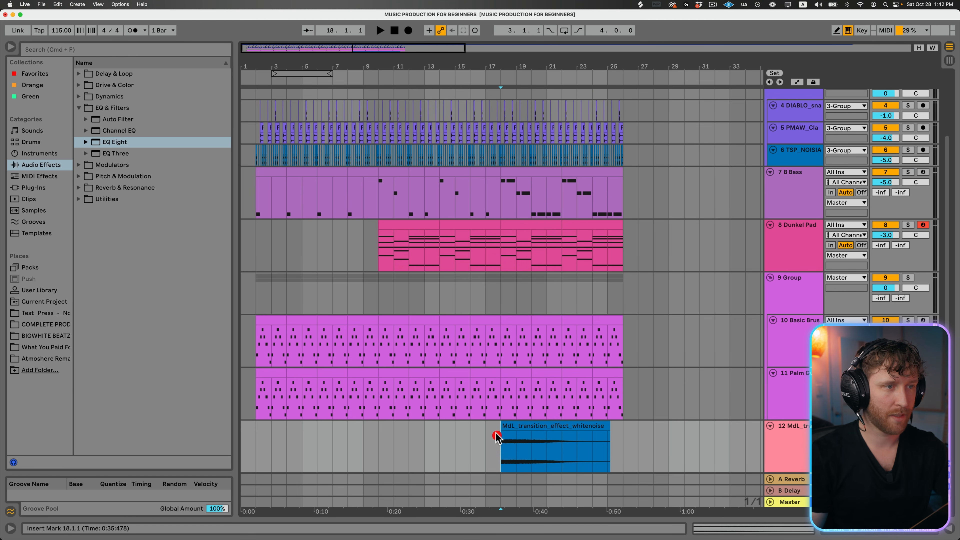
key("space")
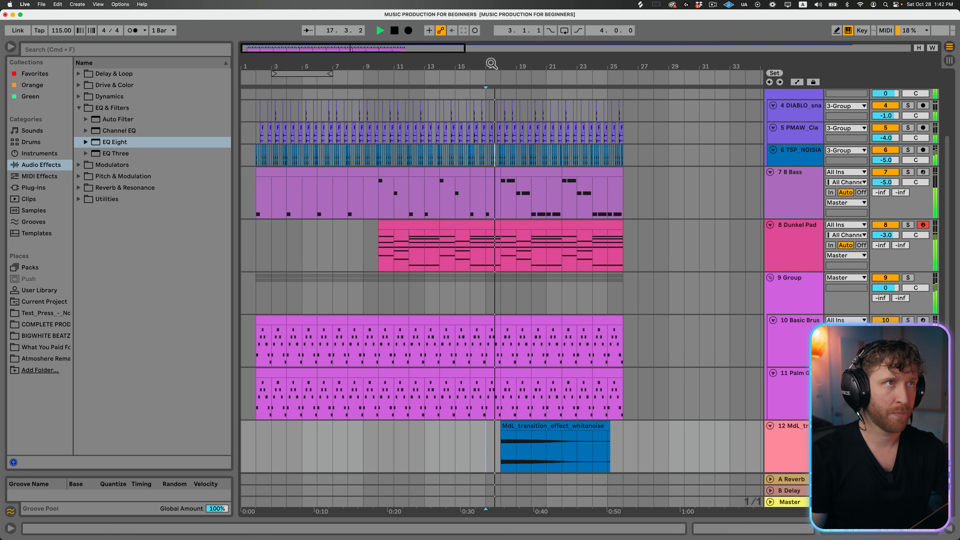
left_click_drag(491, 64, 491, 107)
key("space")
- Clear bar 17 in the pad, bass and drum tracks, keeping one last clap just before bar 18
left_click_drag(515, 223, 479, 221)
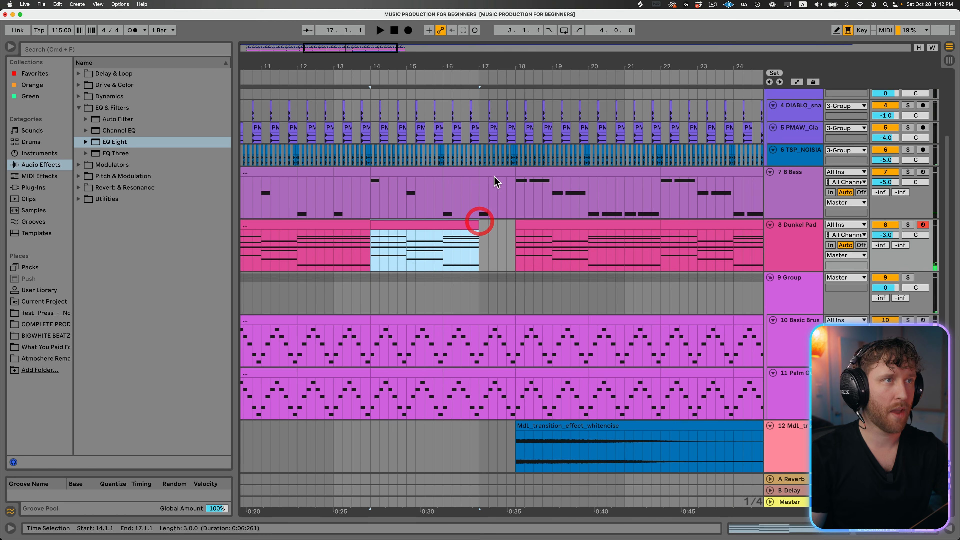
left_click(497, 174)
scroll(590, 227, "up", 4)
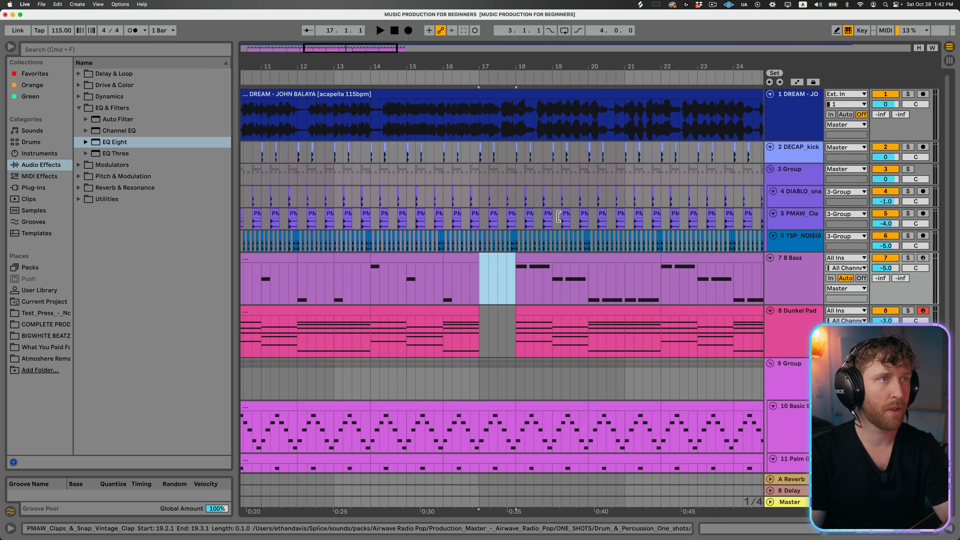
left_click_drag(515, 257, 491, 212)
left_click_drag(491, 213, 480, 174)
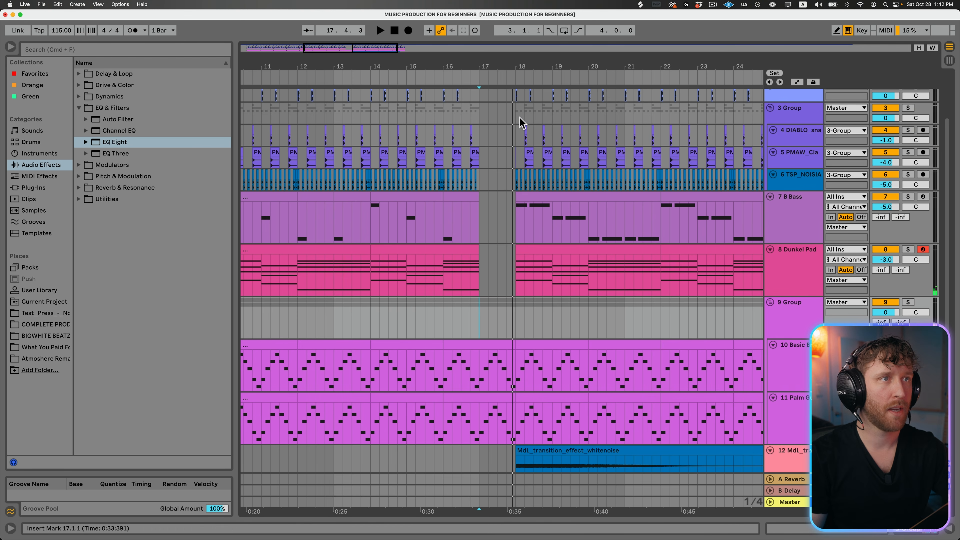
left_click_drag(519, 116, 531, 113)
left_click_drag(513, 184, 492, 142)
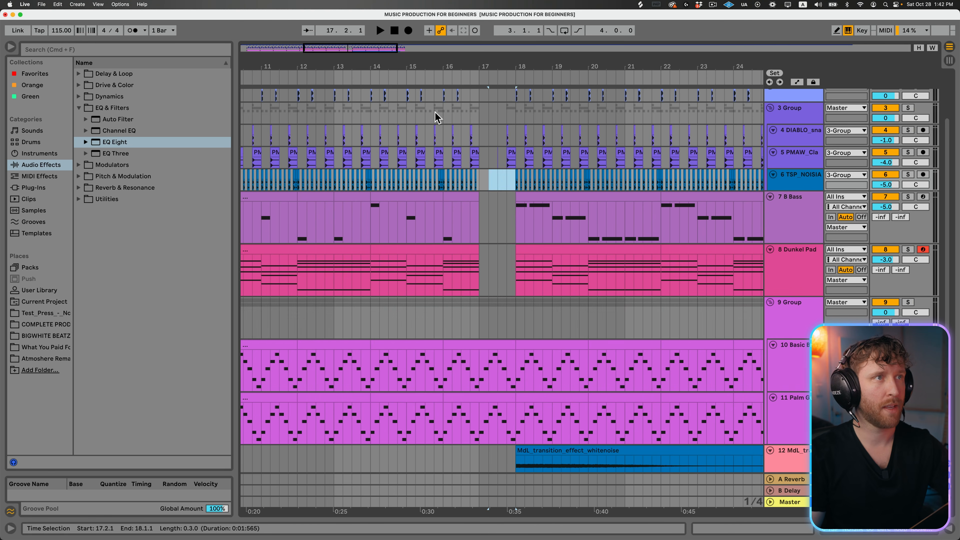
- Play the arrangement from bar 15 through the break and the white-noise entry at bar 18
left_click(435, 118)
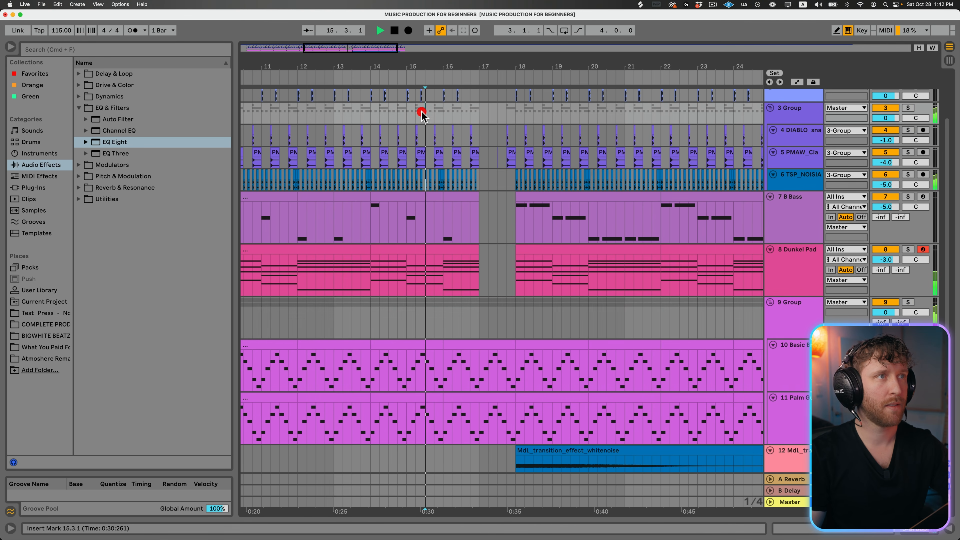
key("space")
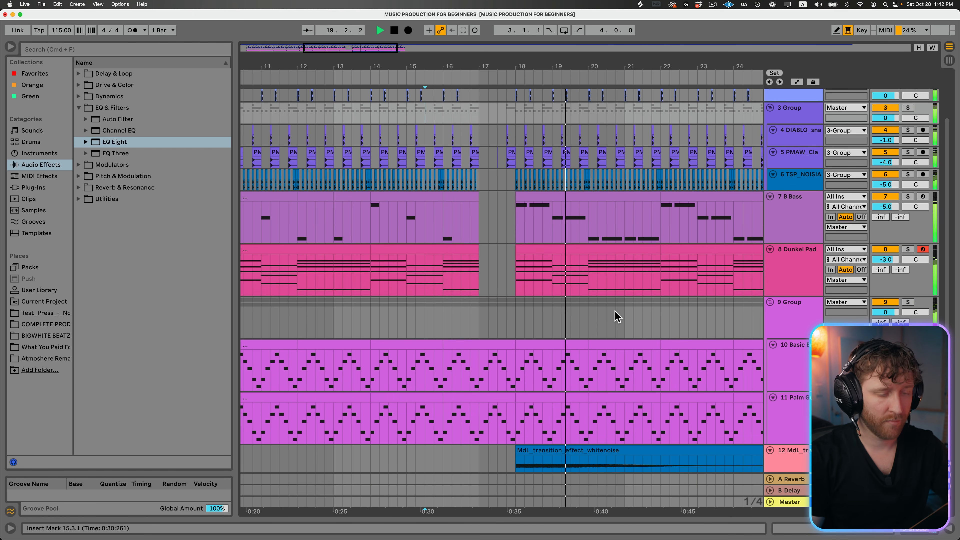
scroll(613, 384, "down", 3)
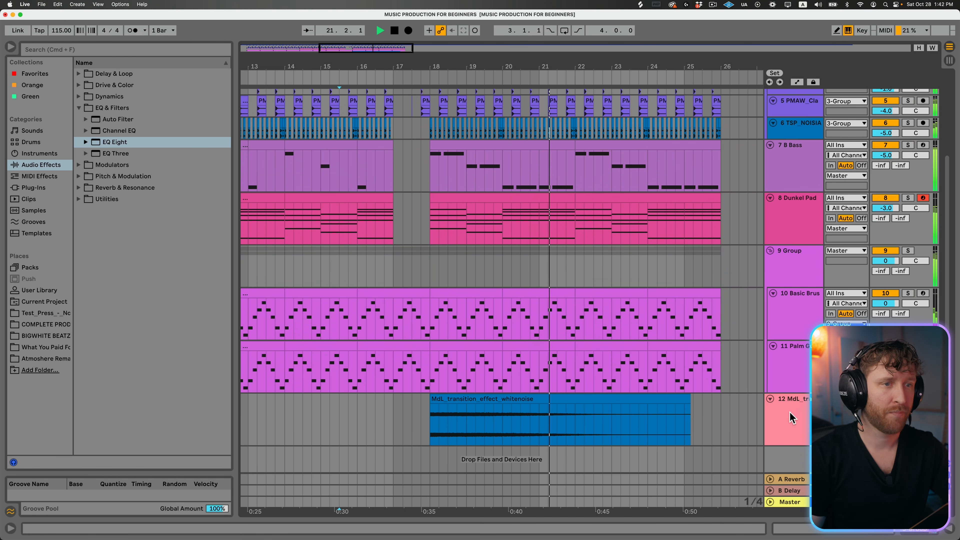
- Add EQ Eight to the white-noise track and turn band 1 into a low cut at about 791 Hz
left_click(97, 144)
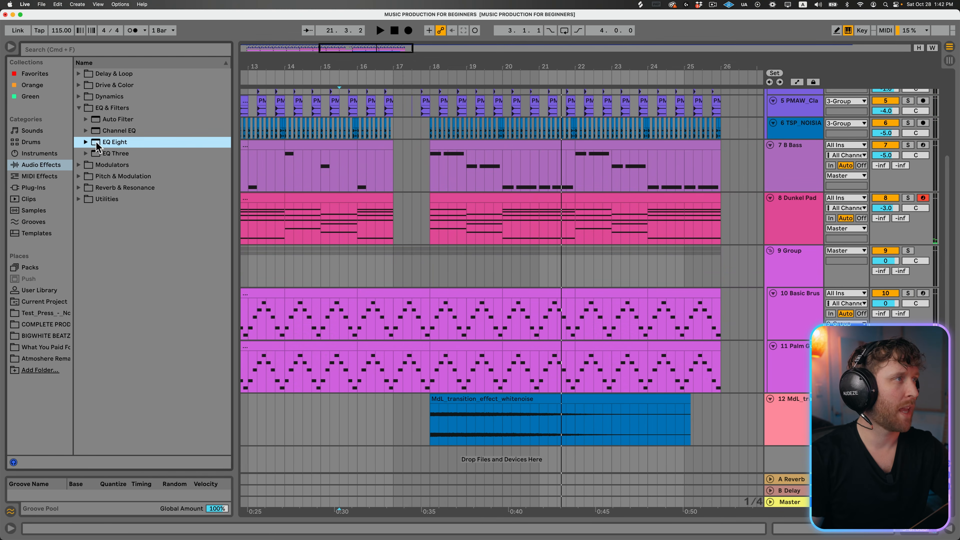
left_click_drag(571, 387, 572, 390)
left_click(56, 499)
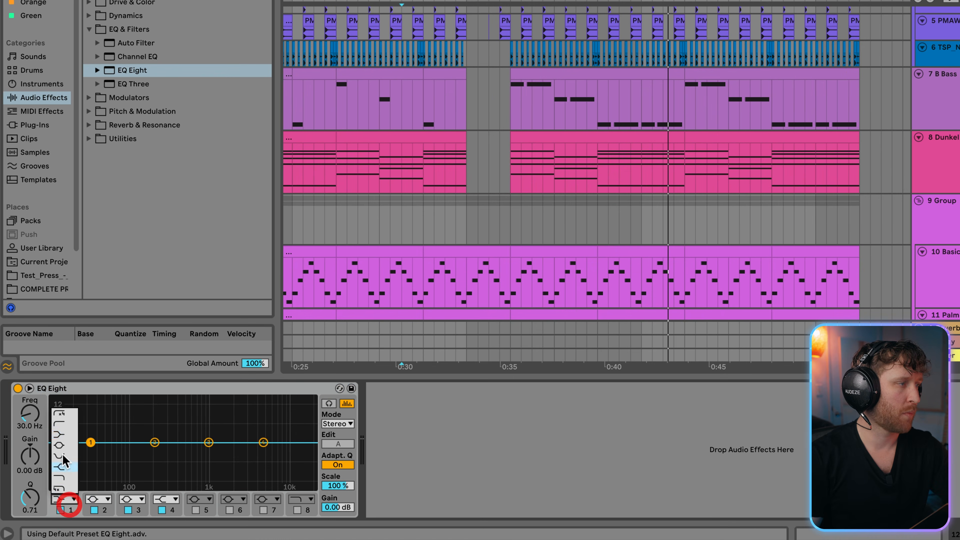
left_click(63, 419)
left_click_drag(90, 444, 119, 452)
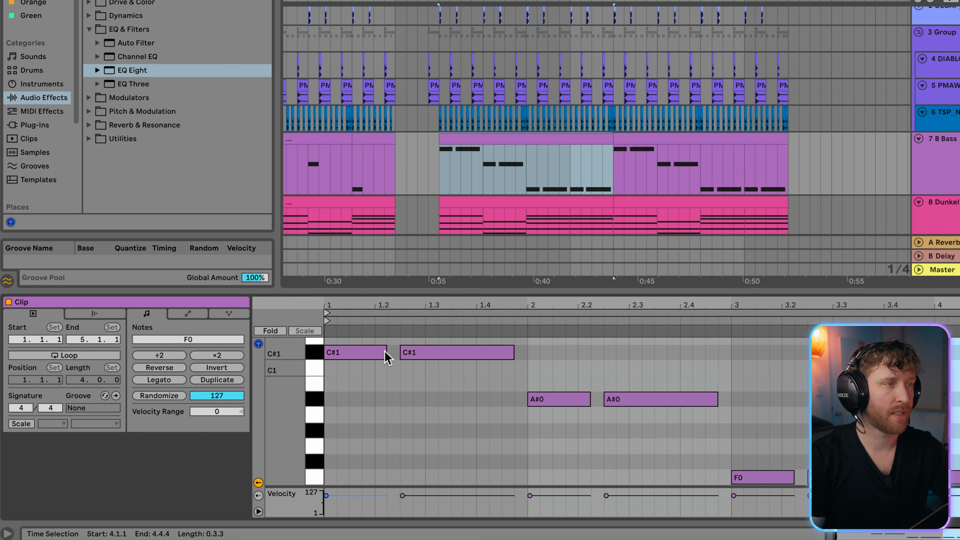
- Lengthen all notes in the bar 18 bass clip until they touch, and duplicate the clip over bars 22 to 26
left_click_drag(386, 356, 398, 349)
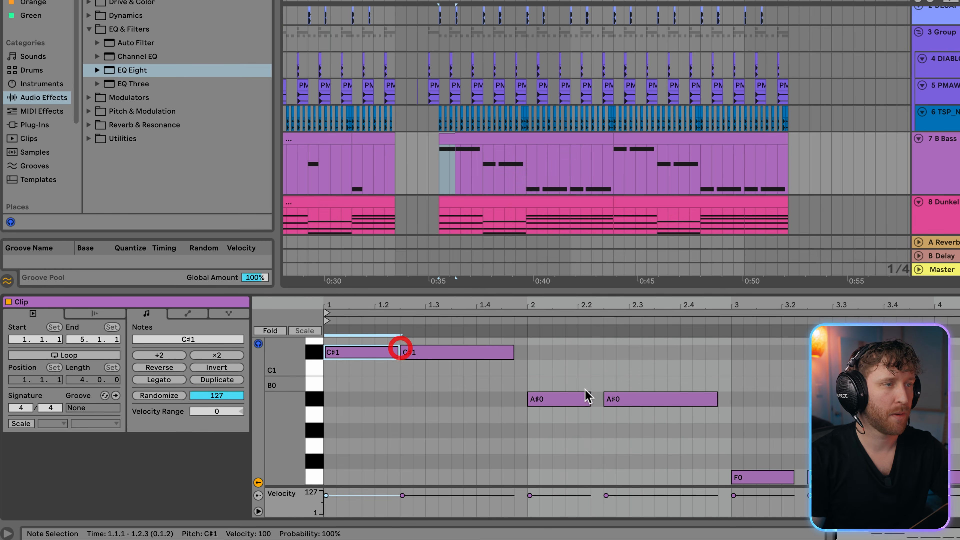
key("ctrl+z")
key("ctrl+a")
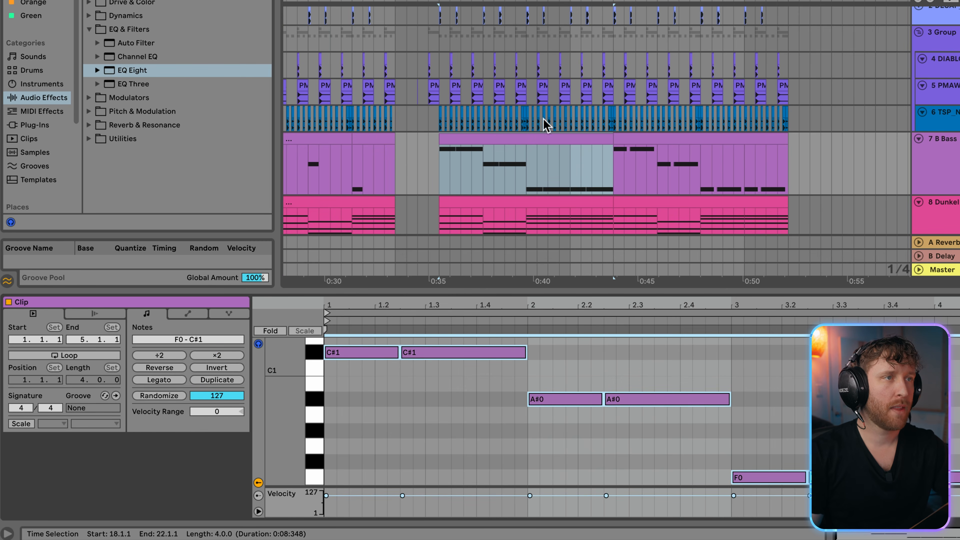
key("space")
left_click(537, 138)
key("ctrl+d")
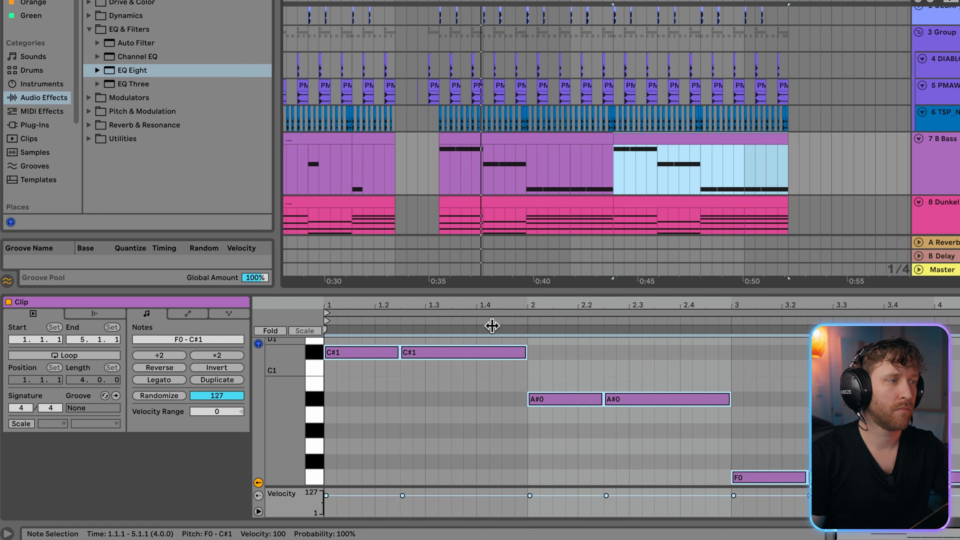
double_click(510, 289)
scroll(583, 328, "down", 2)
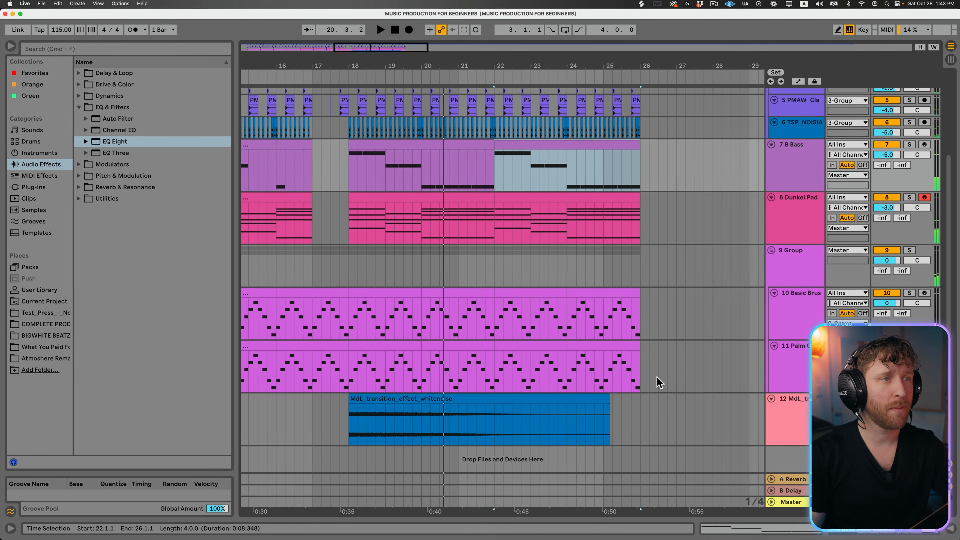
- Add an audio track below the white-noise track and search Splice for a vocal sample
left_click(796, 405)
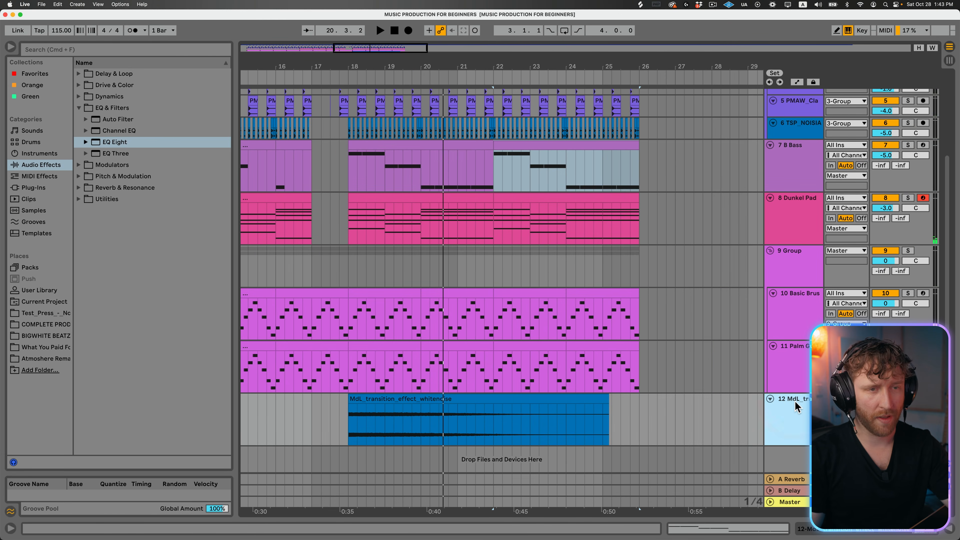
key("super+t")
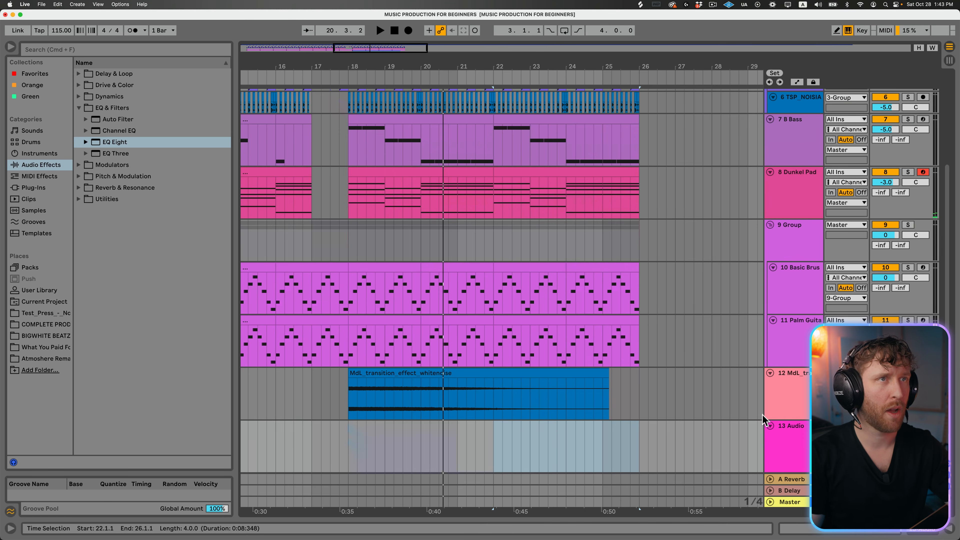
left_click(641, 4)
double_click(565, 174)
type("voc")
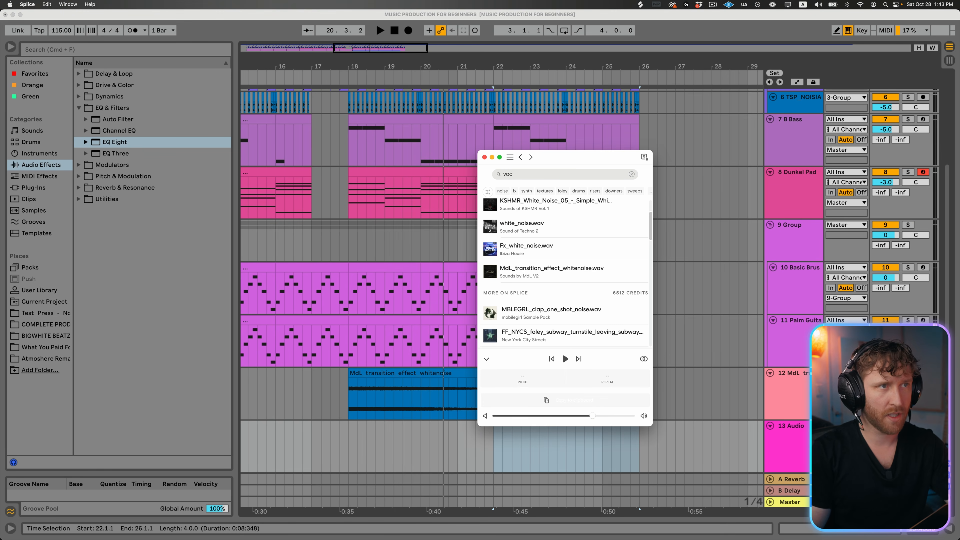
type("al")
left_click(491, 218)
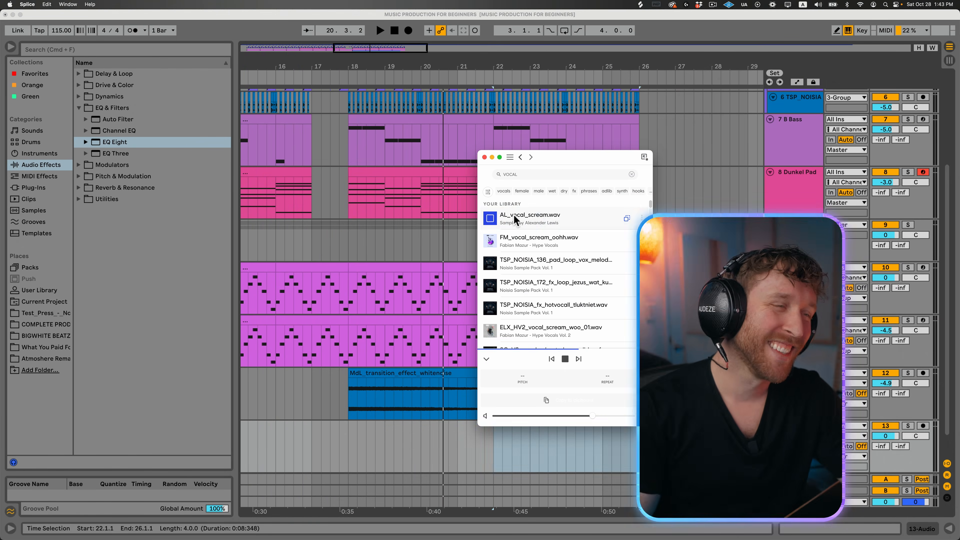
- Place AL_vocal_scream at bar 18 on the new audio track in Ableton Live and play the arrangement from just before it
left_click_drag(503, 221, 350, 431)
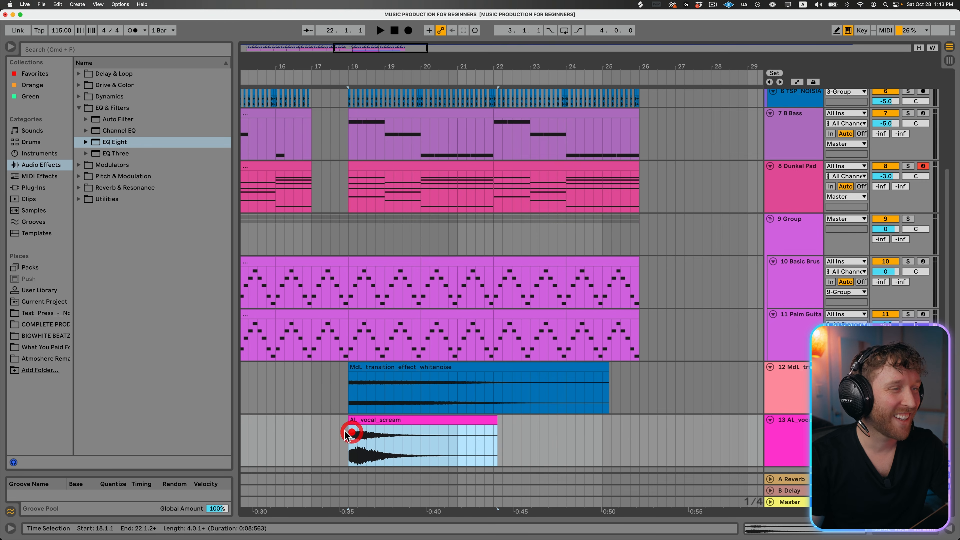
left_click(331, 435)
left_click(309, 435)
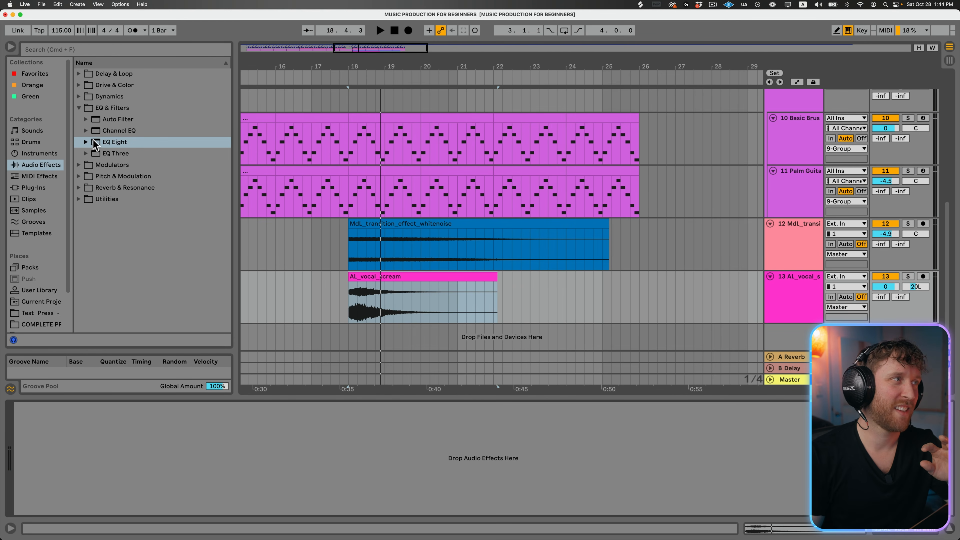
- Add EQ Eight to the vocal scream track and set the band 1 low cut to 417 Hz while auditioning the clip
left_click(93, 140)
left_click_drag(410, 289, 399, 295)
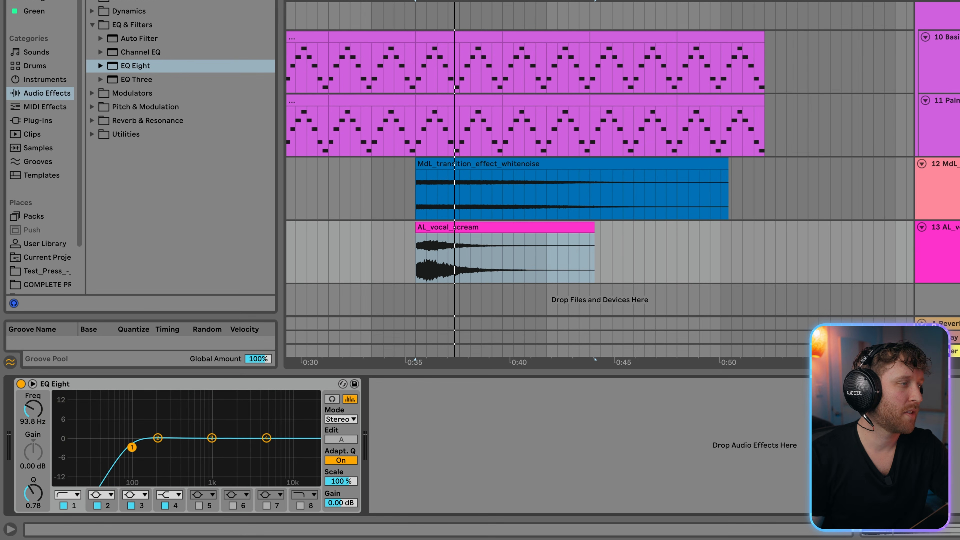
key("space")
left_click_drag(132, 447, 182, 454)
key("space")
key("space")
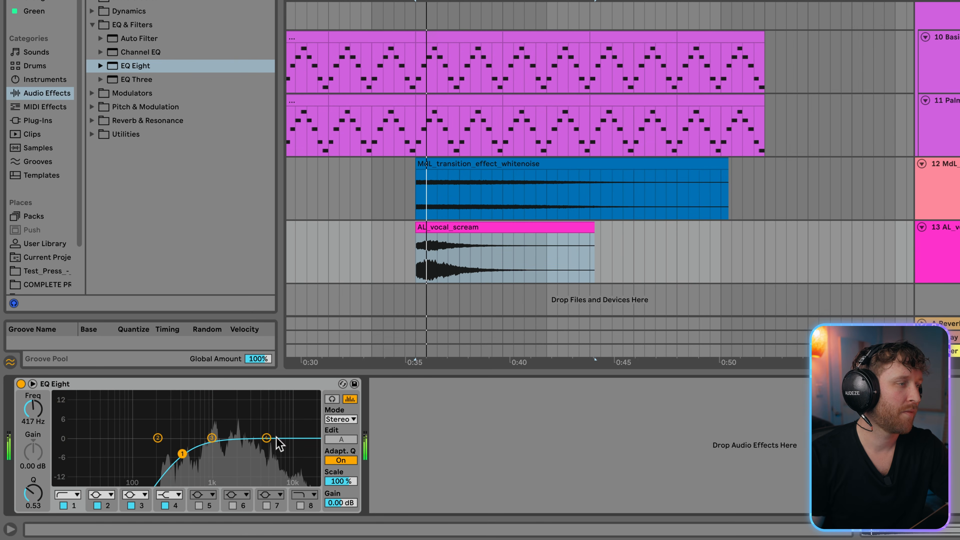
- Lower the vocal scream EQ's band 4 high shelf to -8.06 dB at 3.16 kHz and audition the result
left_click_drag(276, 438, 250, 462)
key("space")
key("space")
key("space")
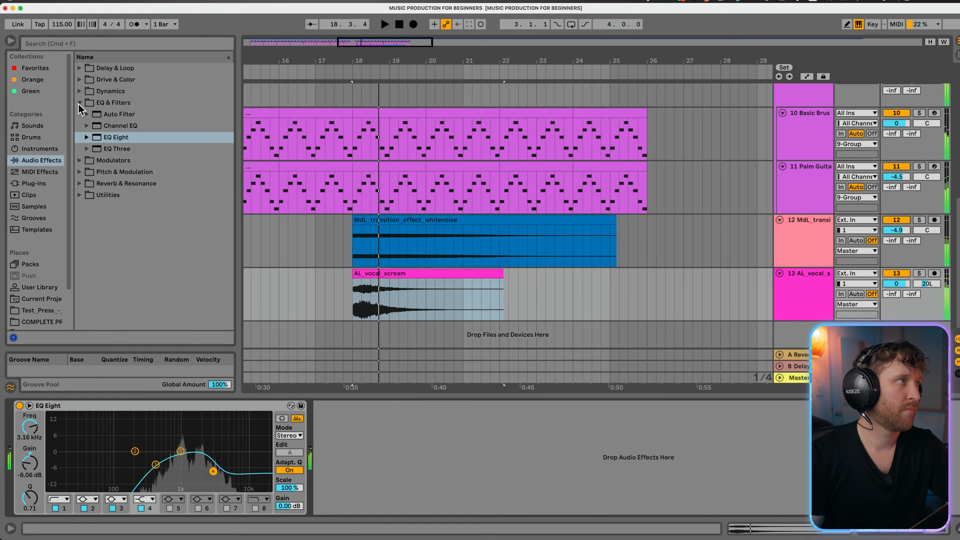
- Add the Cathedral.adv hall preset of Reverb after EQ Eight on the vocal scream track
left_click(92, 25)
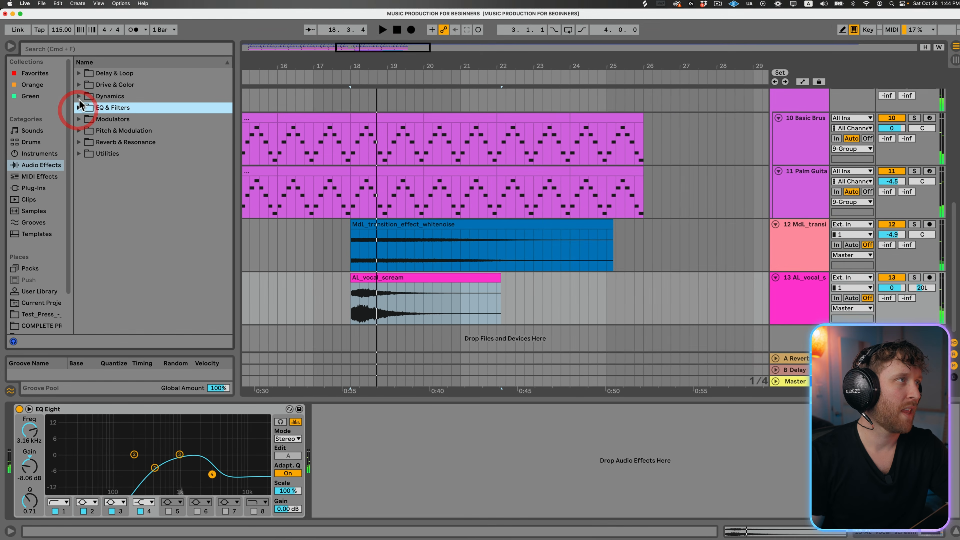
left_click(87, 144)
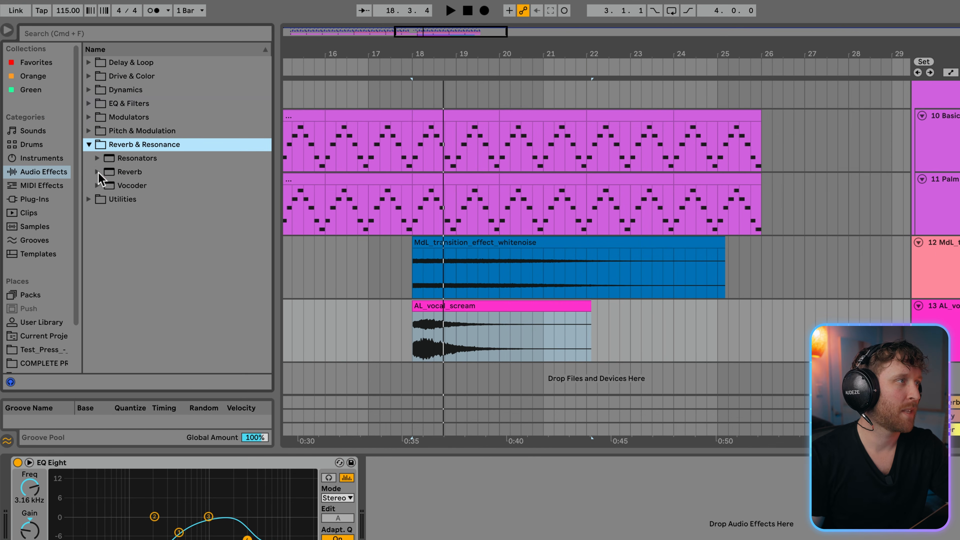
left_click(97, 172)
left_click(112, 185)
left_click_drag(144, 213, 483, 521)
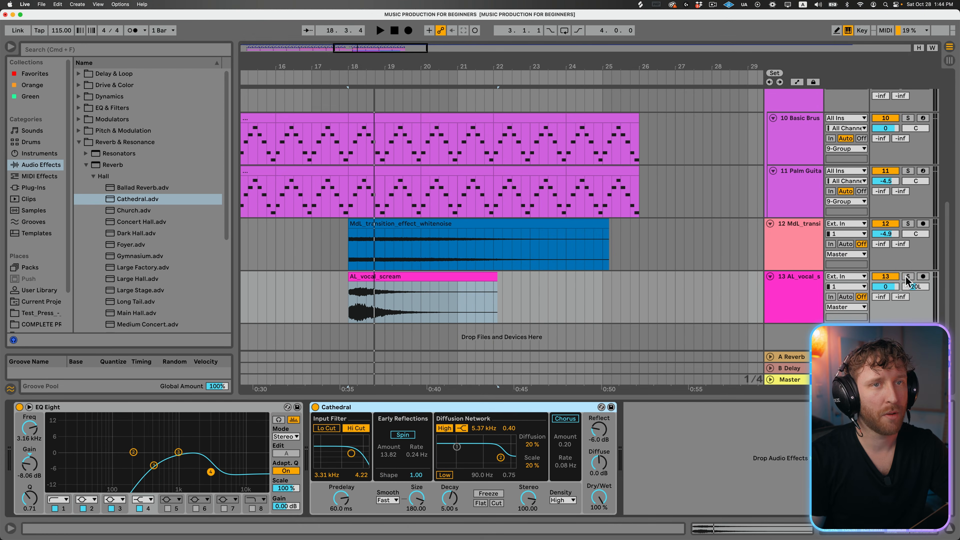
- With the vocal scream track soloed during playback, pan it to 15L and set the Cathedral reverb's Dry/Wet to 51 %
left_click(907, 278)
left_click(419, 321)
key("space")
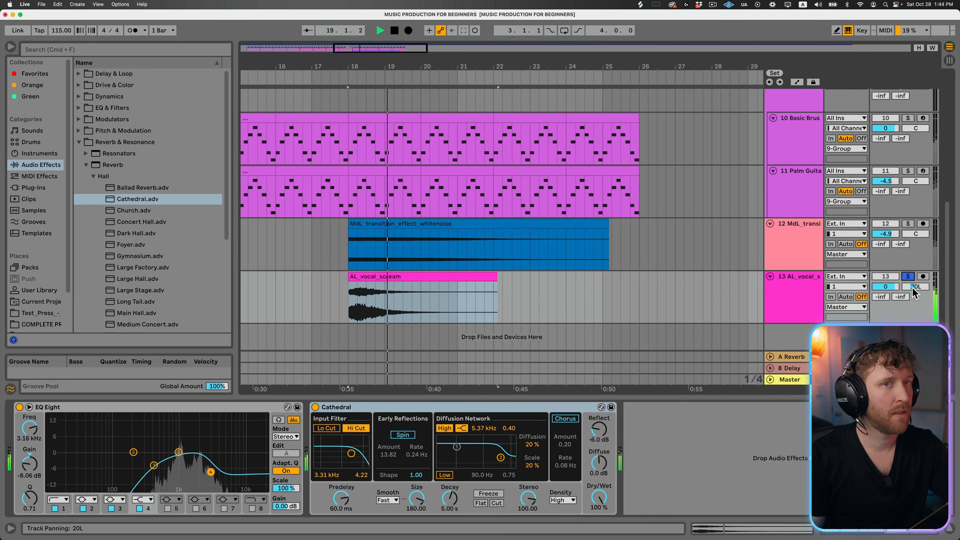
left_click_drag(915, 287, 915, 286)
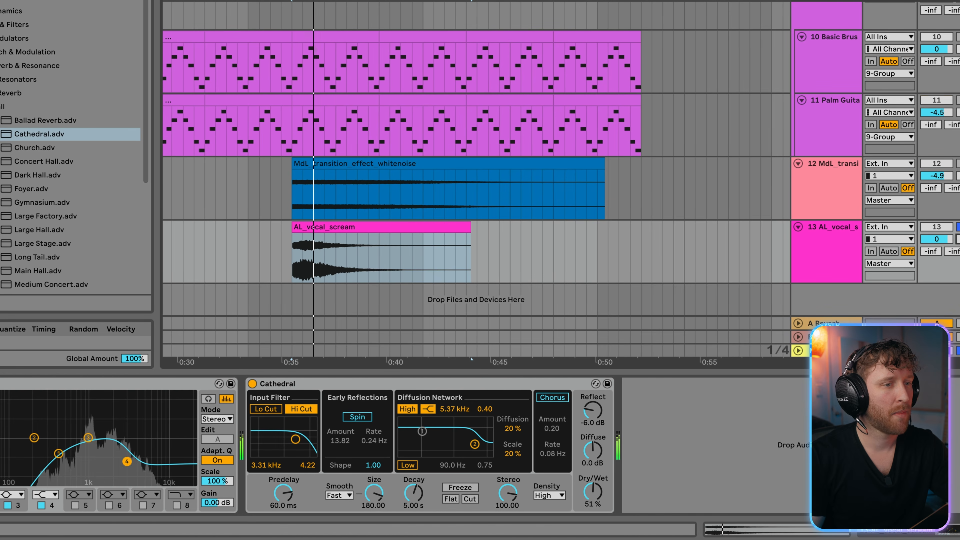
left_click(908, 277)
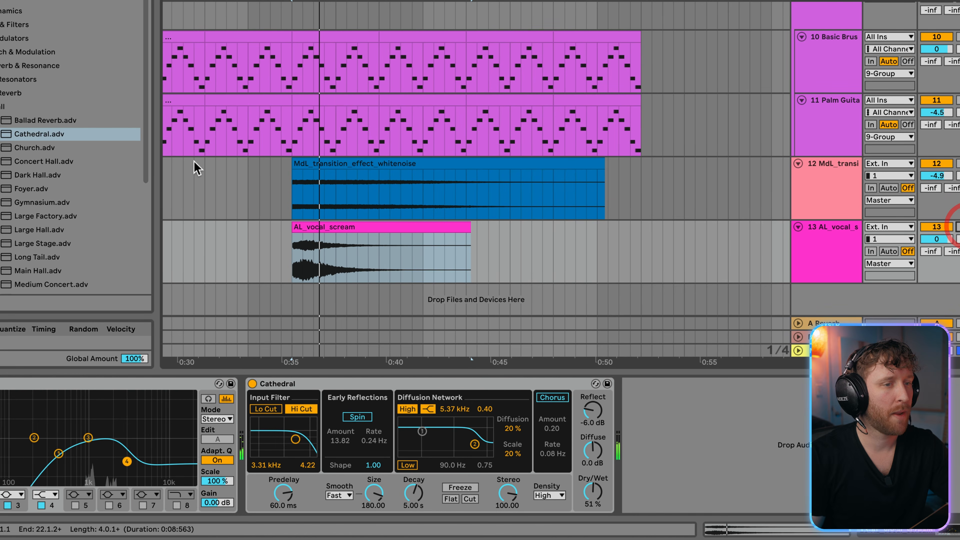
- Play the arrangement from bars 16 to 18 to judge the vocal scream and white noise in the full mix
left_click(194, 178)
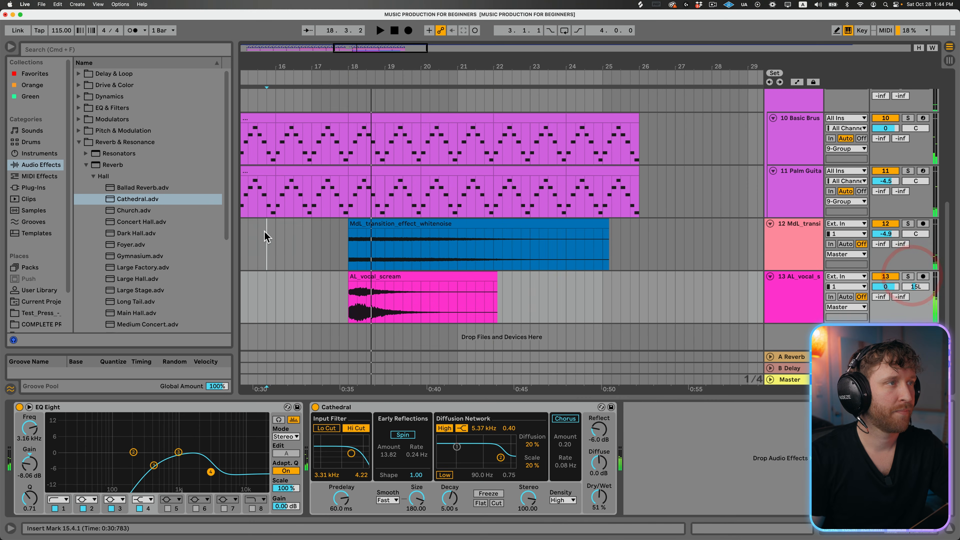
left_click(266, 235)
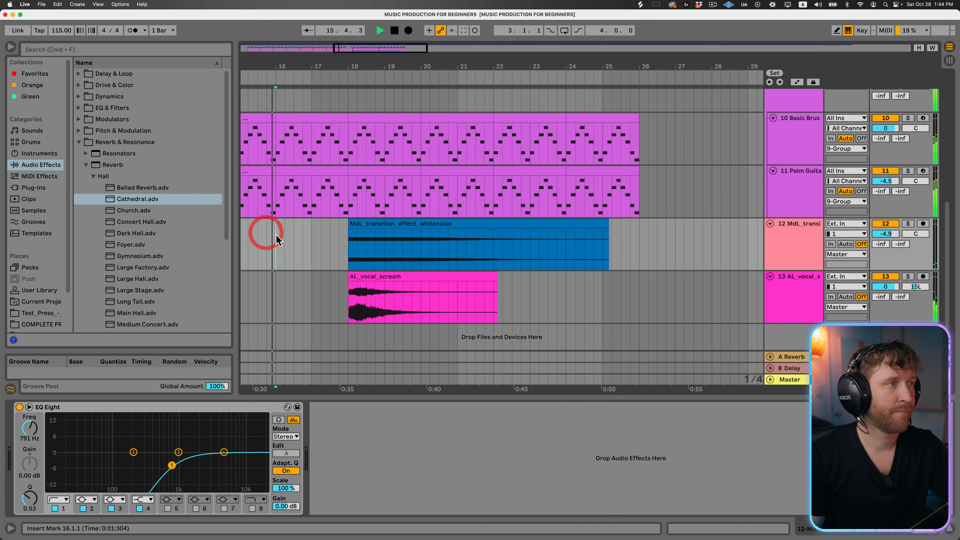
left_click(275, 236)
key("space")
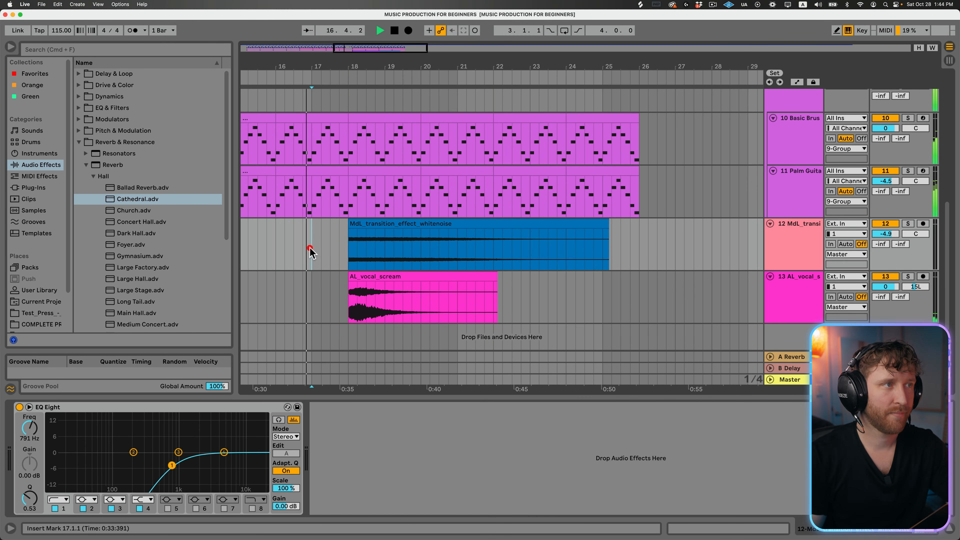
left_click(346, 248)
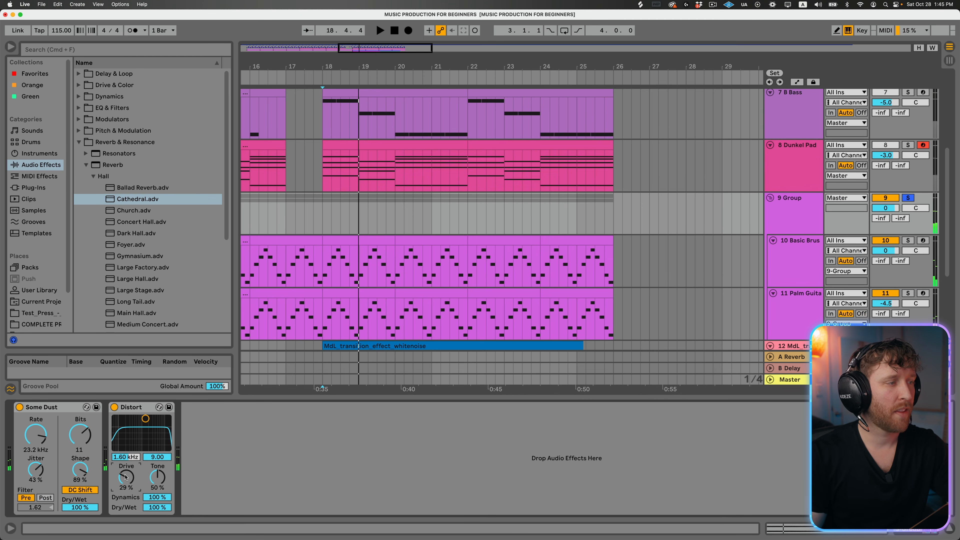
- Show the automation lanes, with the guitar group's Distort Drive envelope in view at bar 18
left_click(322, 215)
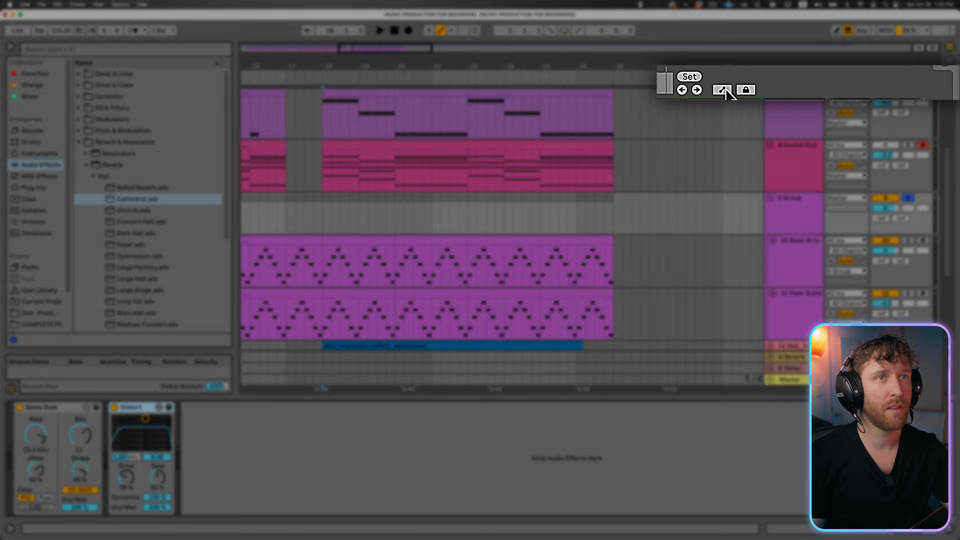
left_click(771, 85)
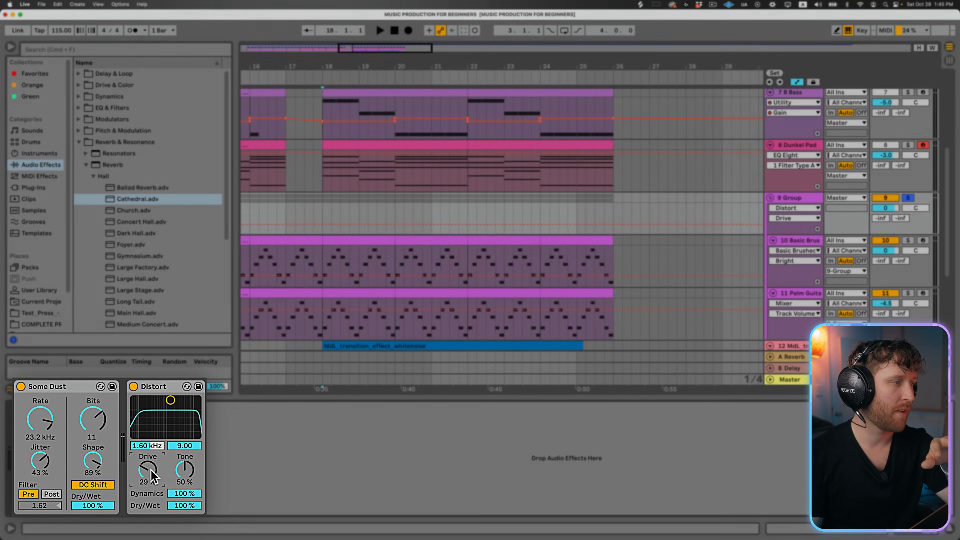
- Try a Drive automation ramp on the guitar group between bars 18 and 20, peaking at 89 % at bar 19
left_click_drag(323, 212, 396, 216)
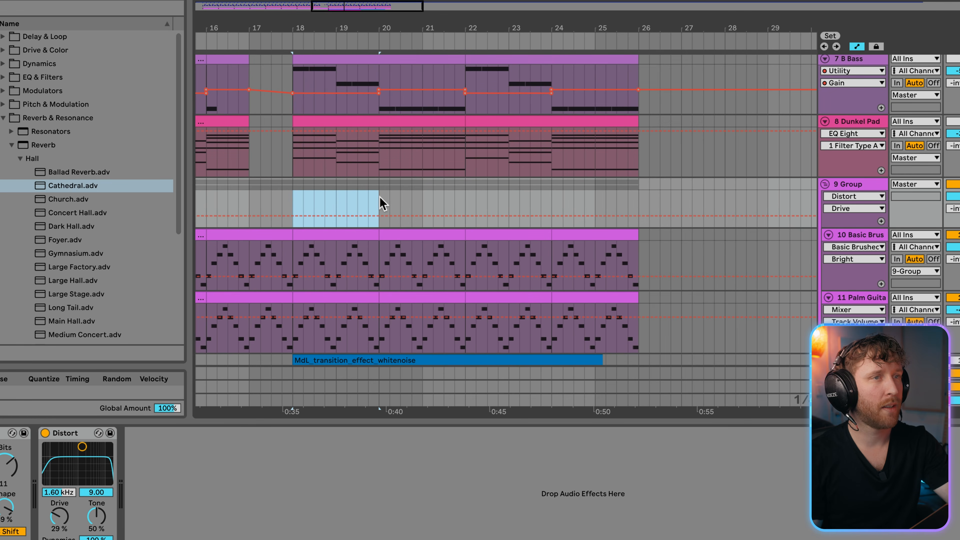
left_click(292, 216)
left_click_drag(380, 214, 336, 215)
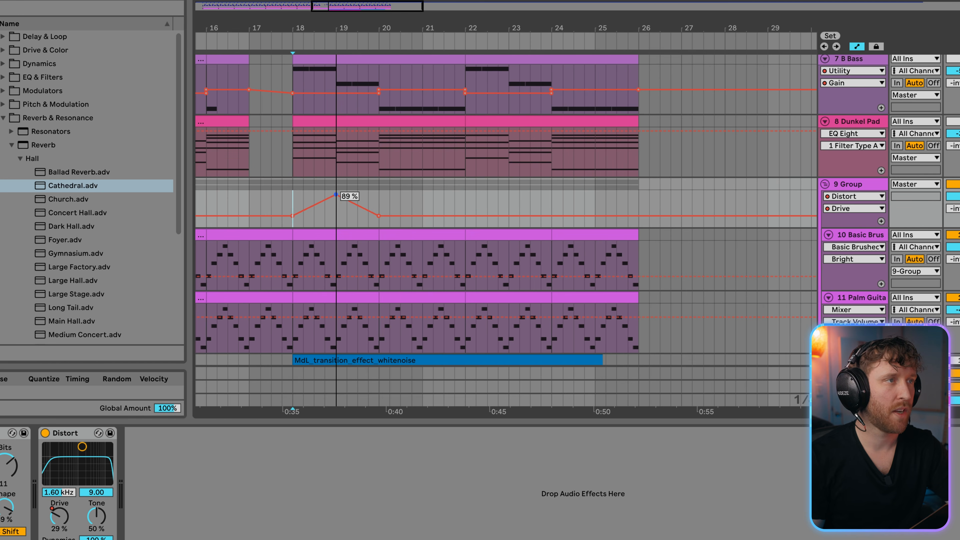
left_click_drag(336, 199, 379, 197)
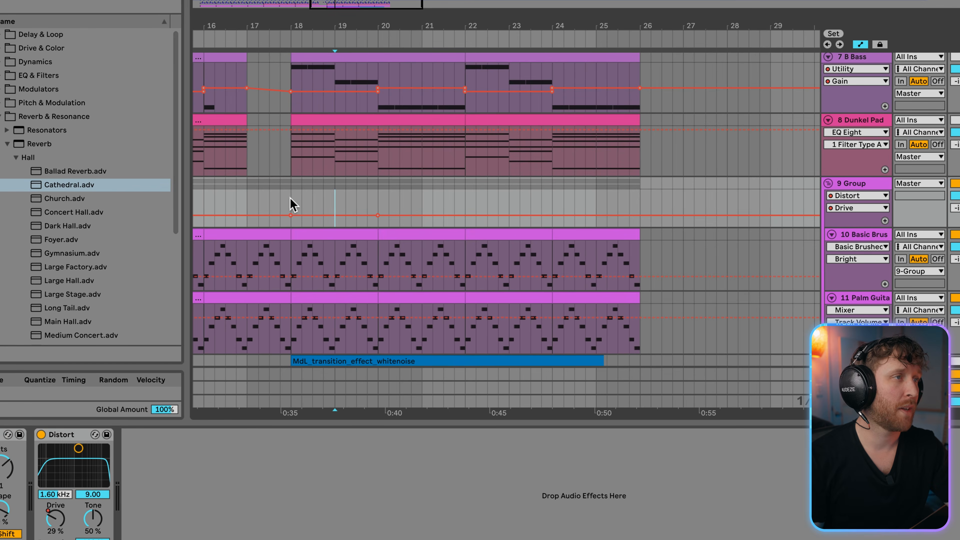
- Raise the guitar group's Distort Drive automation to 71 % from bar 18 to bar 26 and audition it
left_click_drag(290, 197, 638, 194)
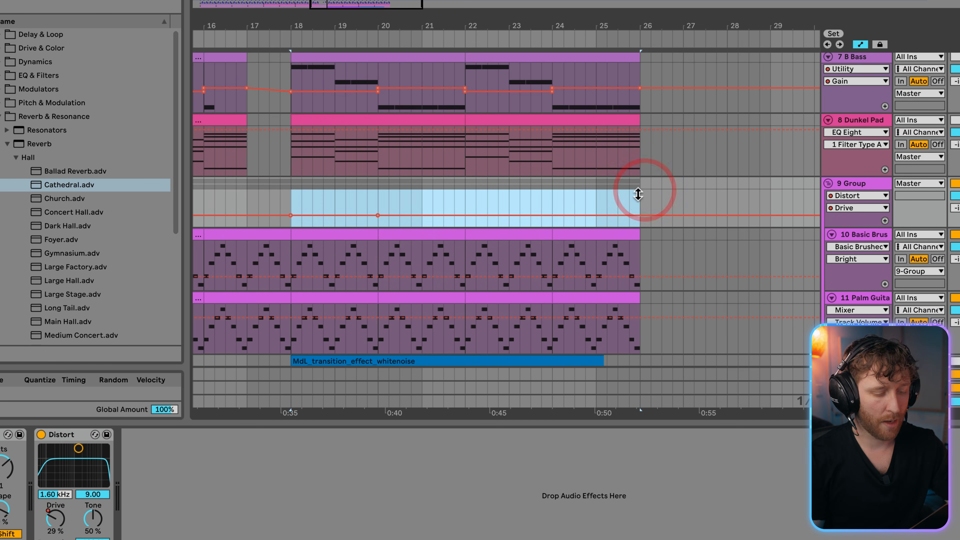
left_click_drag(465, 215, 438, 202)
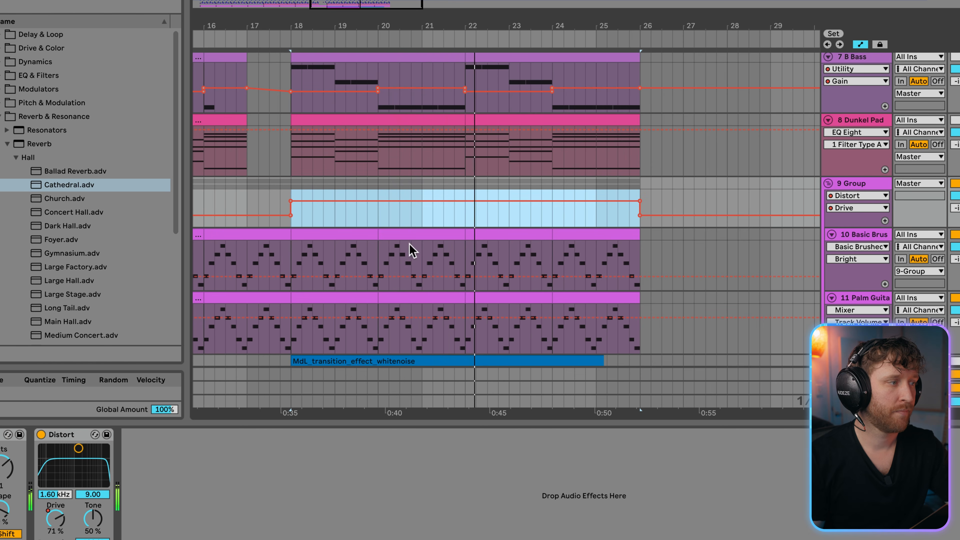
key("space")
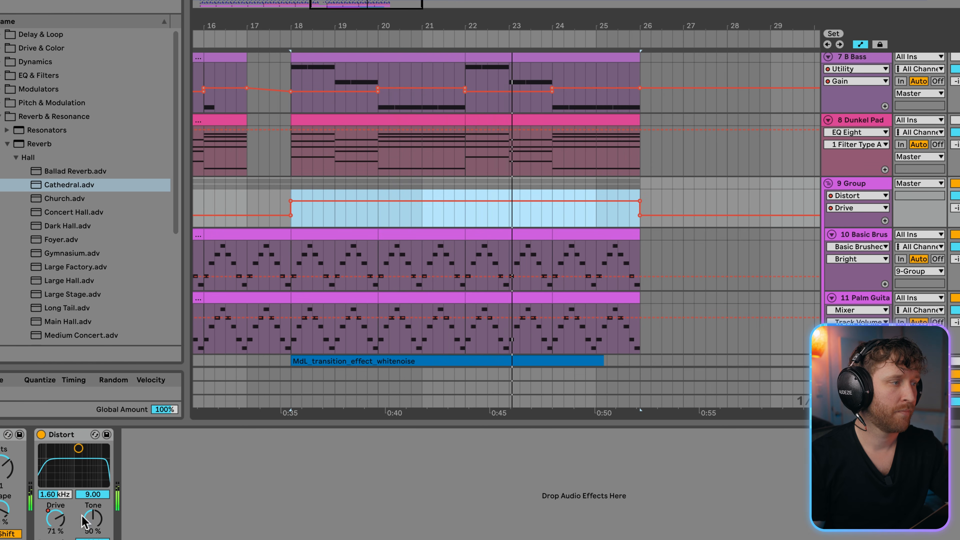
- During playback, try the guitar group's Distort Tone at 20 %, and settle it at 49 %
left_click_drag(82, 516, 81, 476)
key("space")
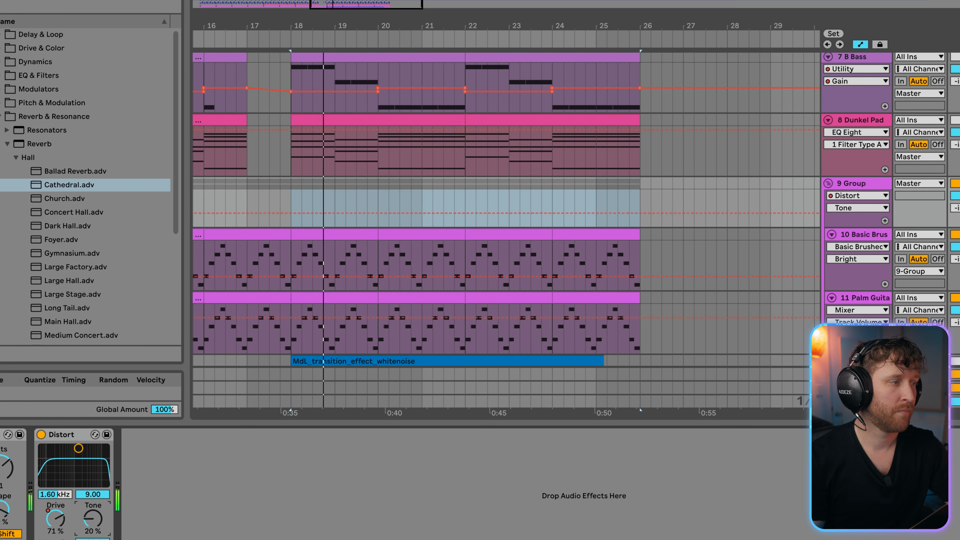
left_click_drag(94, 529, 94, 492)
key("space")
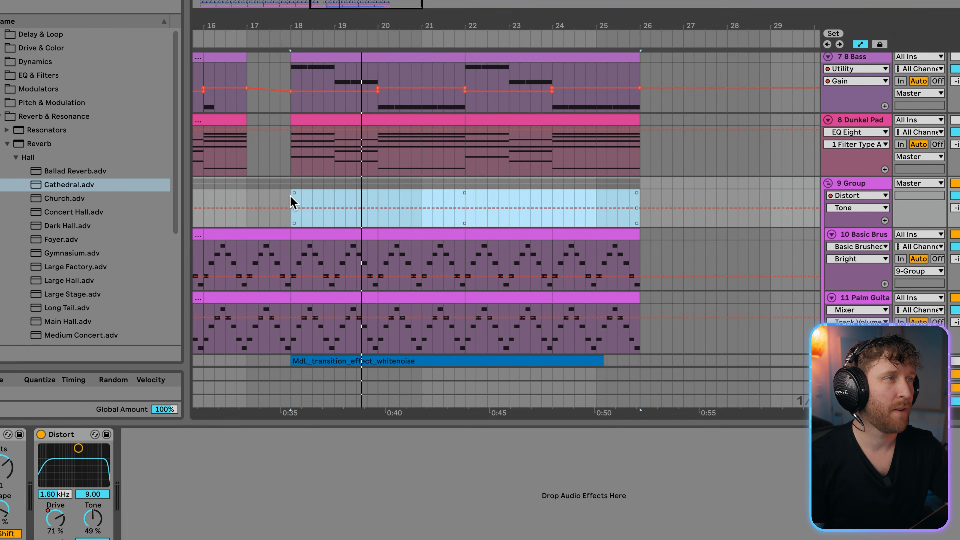
- Automate the guitar group's Distort Tone at 100 % from bar 18 to 26, play from bar 16, and hide the automation lanes
left_click(351, 208)
left_click_drag(293, 207, 427, 191)
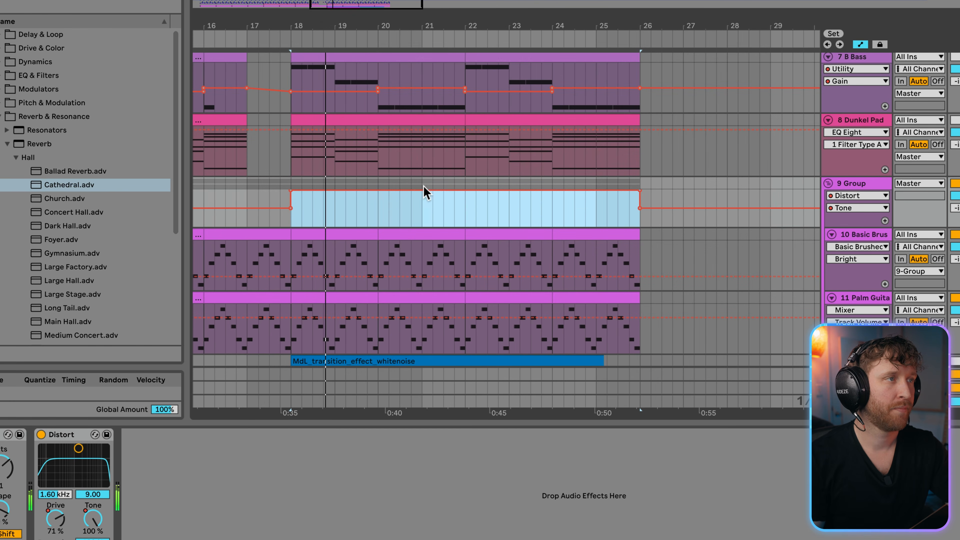
left_click(247, 197)
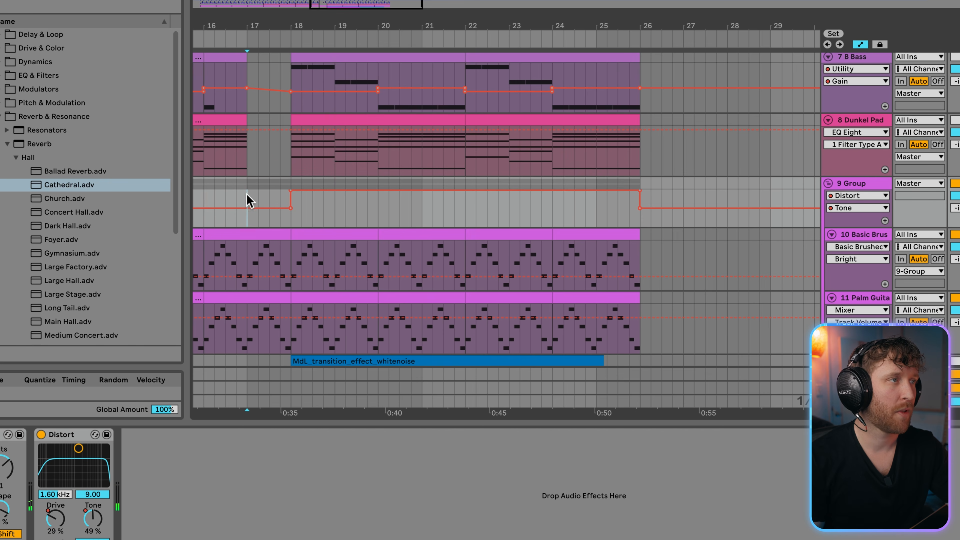
left_click(204, 197)
key("space")
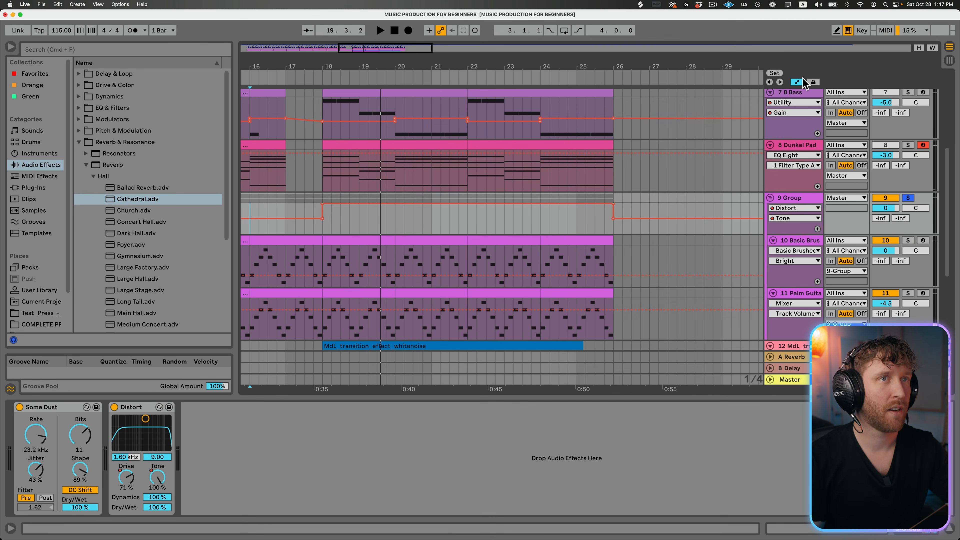
left_click(801, 81)
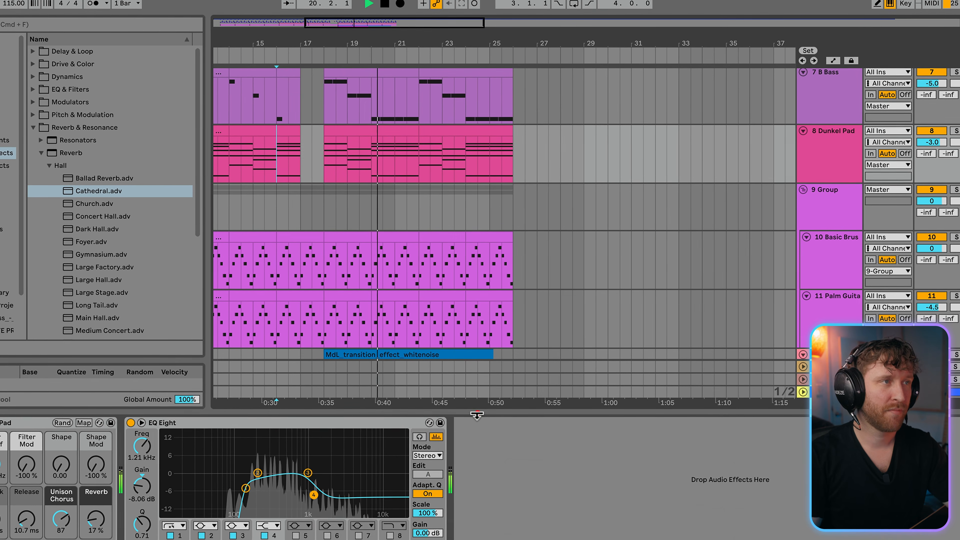
- Collapse the device view and duplicate the AL_vocal_scream clip so it repeats at bar 22
double_click(477, 415)
scroll(482, 419, "up", 1)
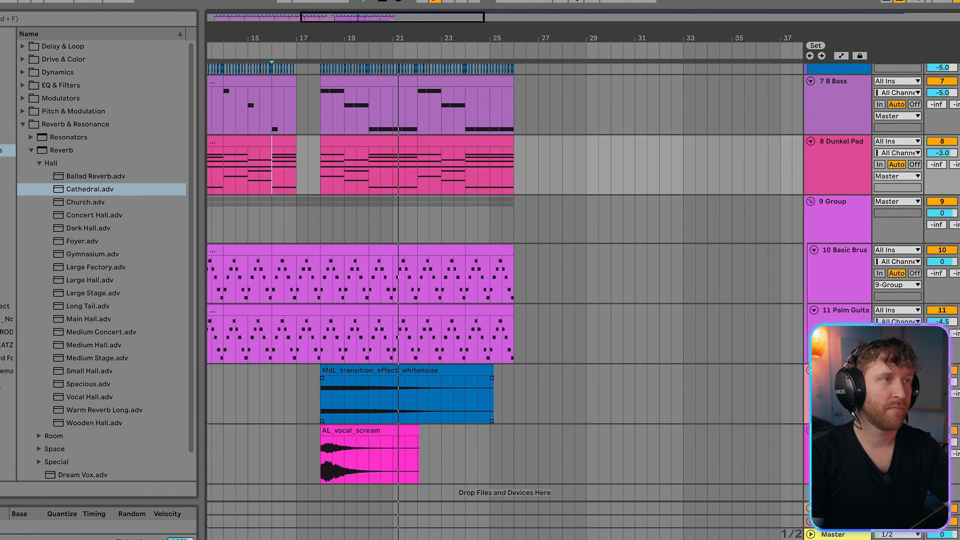
left_click(321, 457)
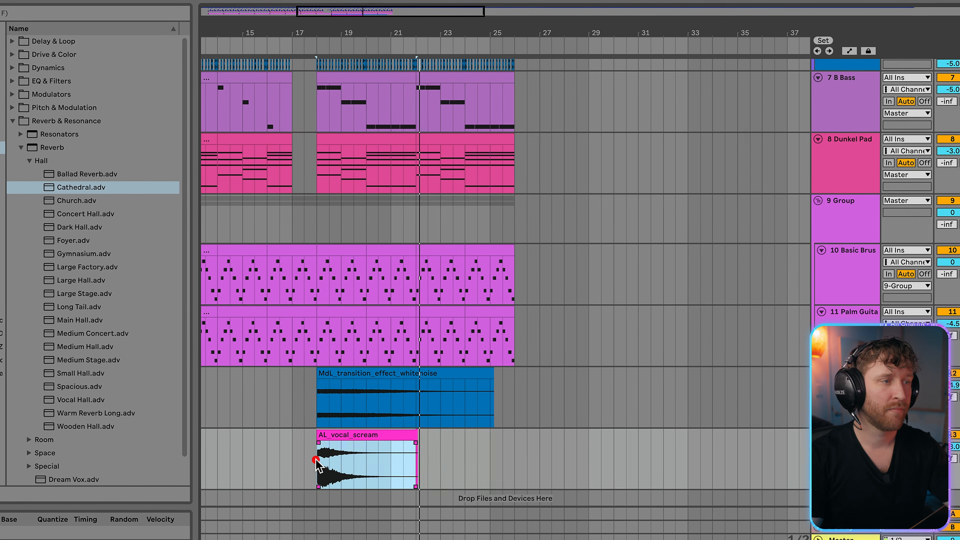
key("ctrl+d")
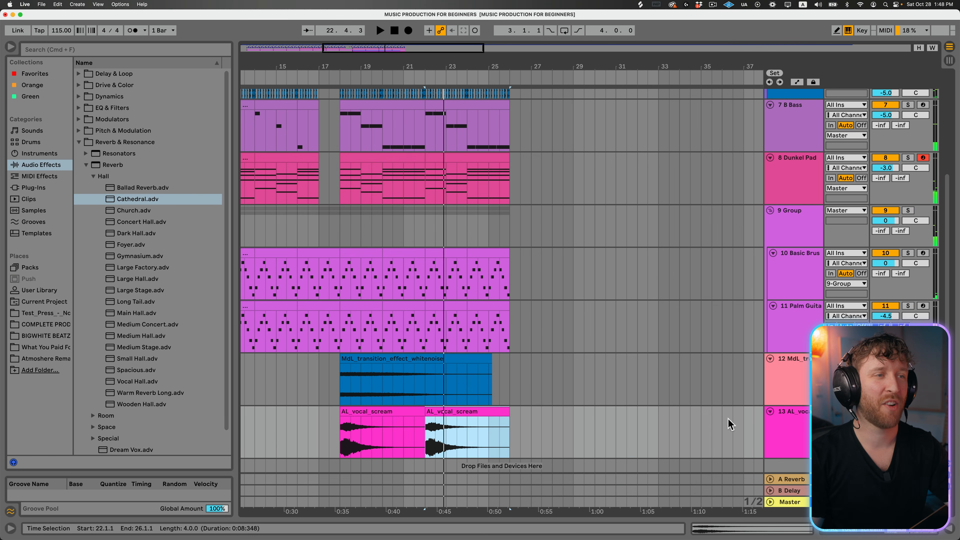
- Add an audio track, place the BPM80_Em_Heavy_Orchestra sample from Splice at bar 18, and play it soloed
key("ctrl+t")
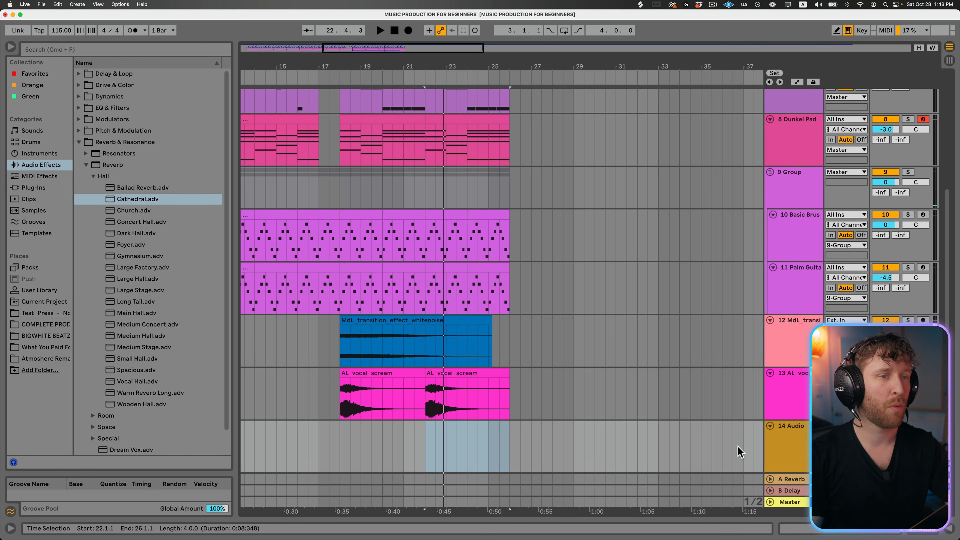
left_click(530, 174)
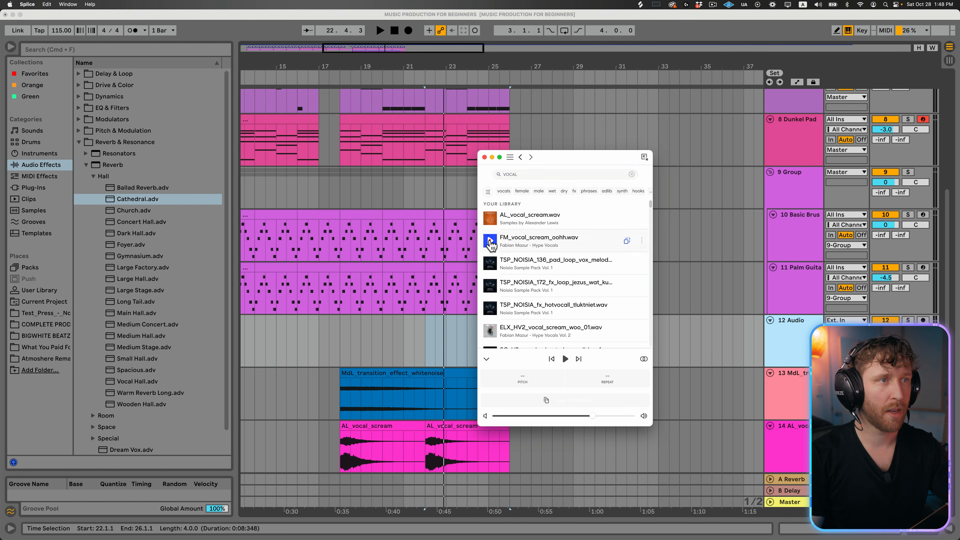
left_click_drag(492, 186, 335, 341)
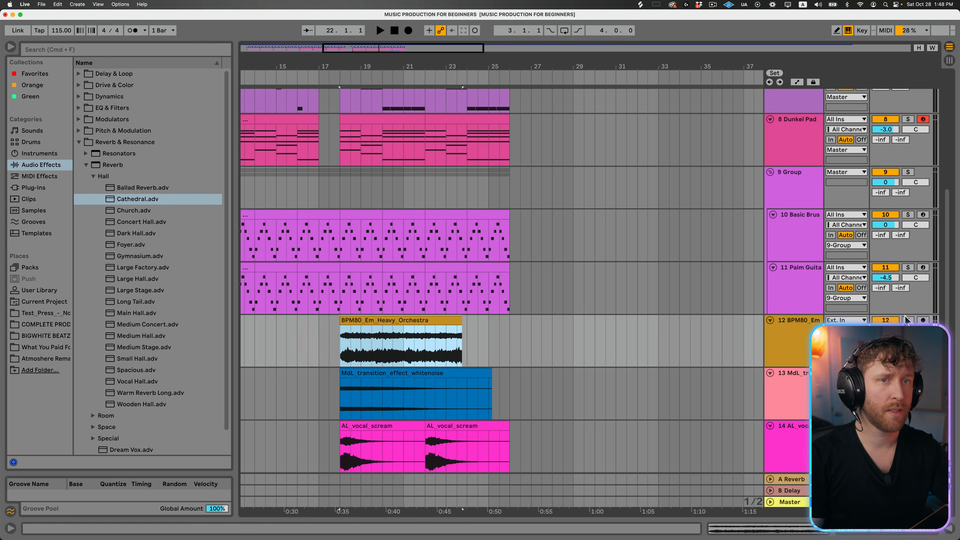
left_click(908, 320)
key("space")
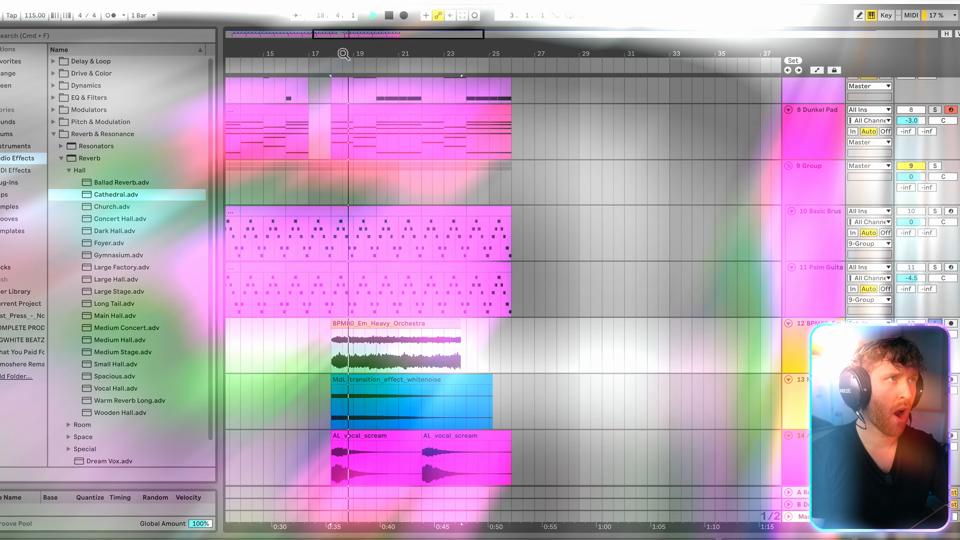
- Separate the first bar of the orchestra clip at bar 18 and duplicate it repeatedly up to bar 26
left_click_drag(343, 54, 401, 137)
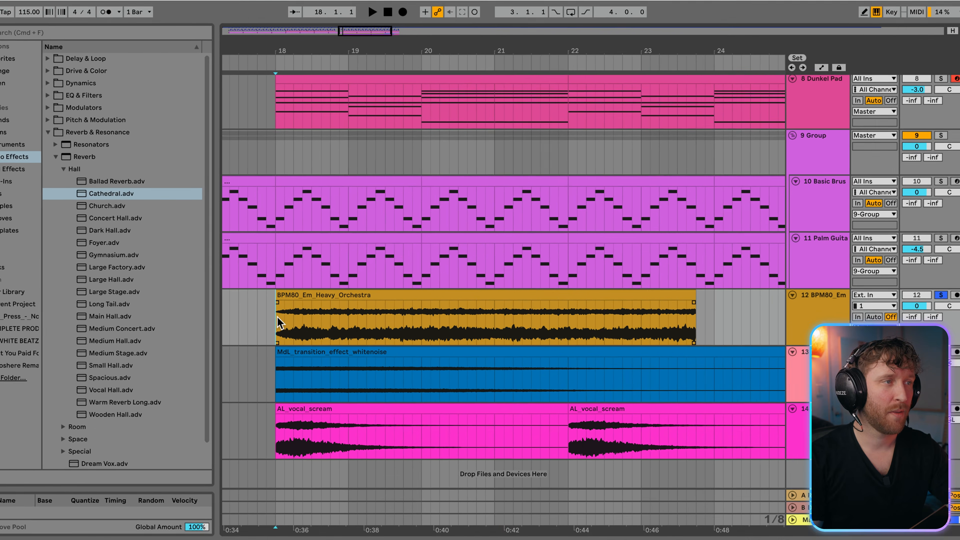
left_click_drag(274, 357, 352, 347)
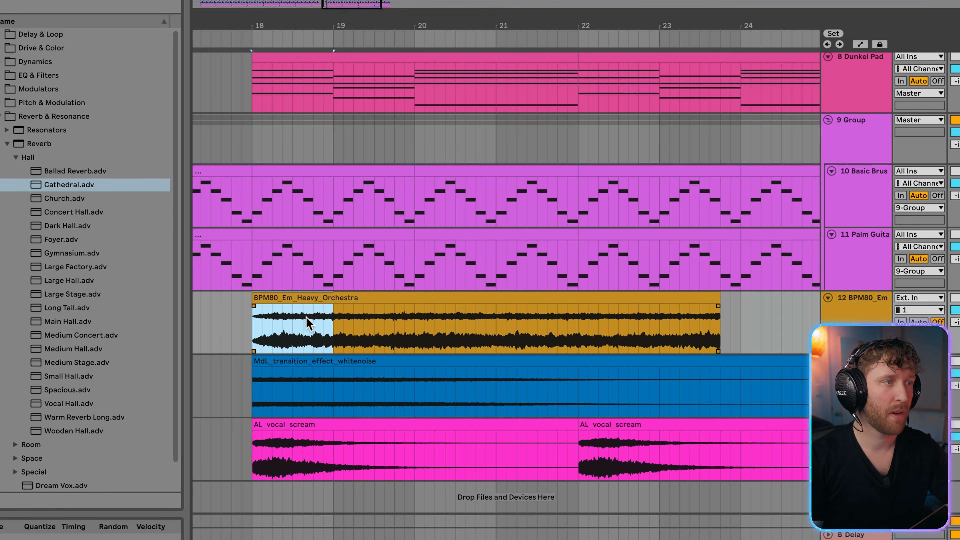
left_click_drag(350, 301, 320, 301)
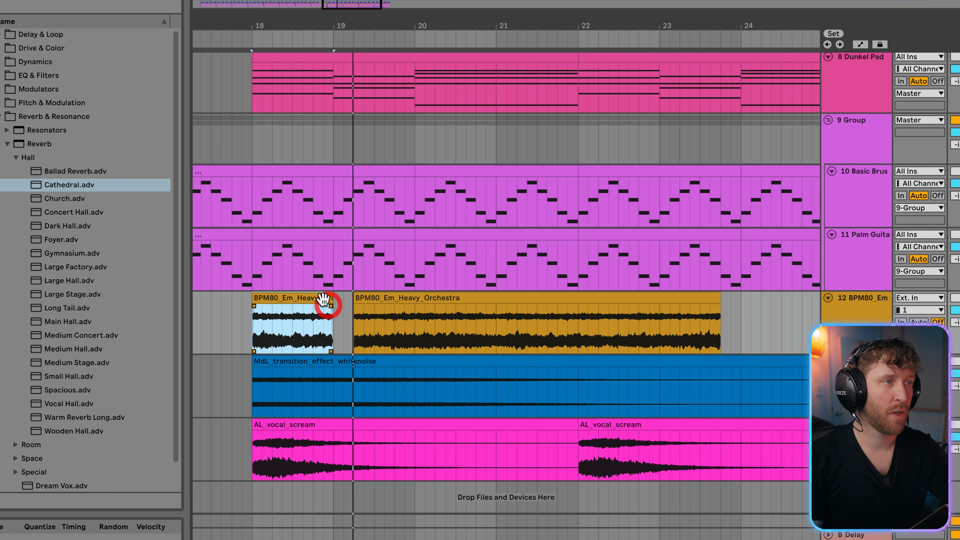
key("ctrl+d")
key("ctrl+d")
key("ctrl+d")
key("ctrl+d")
key("ctrl+d")
key("ctrl+d")
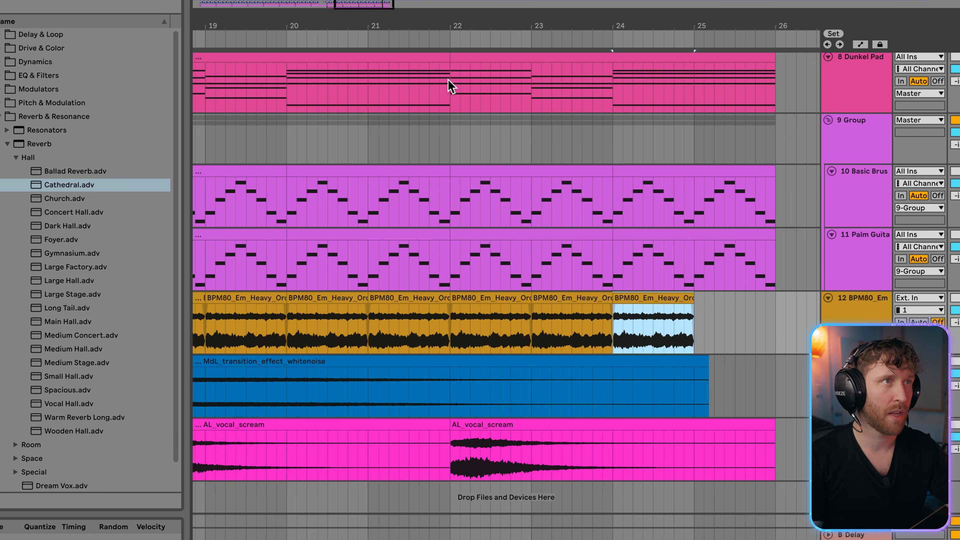
left_click_drag(445, 26, 444, 19)
key("ctrl+d")
- Audition the vocal scream track soloed, and copy its EQ Eight and Cathedral reverb onto the orchestra track
left_click(336, 303)
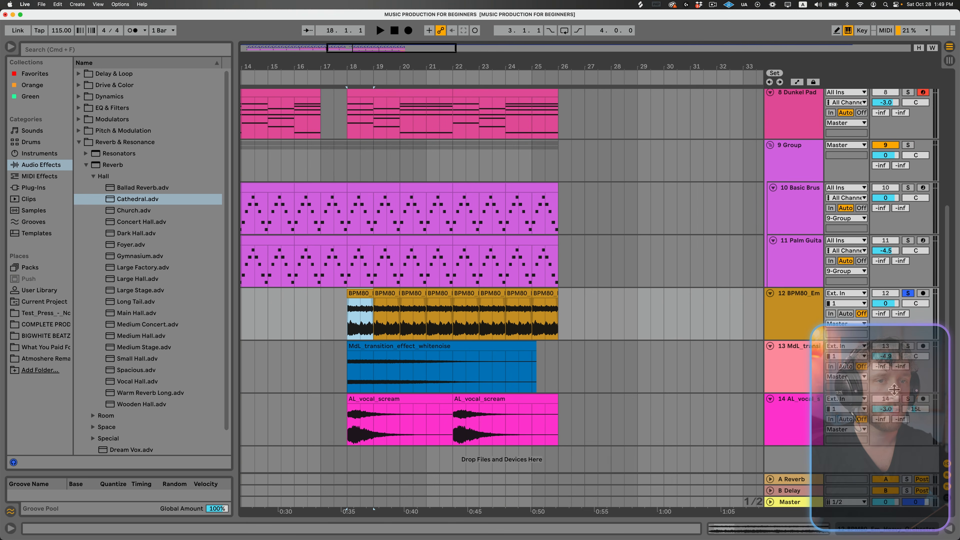
left_click(910, 401)
key("space")
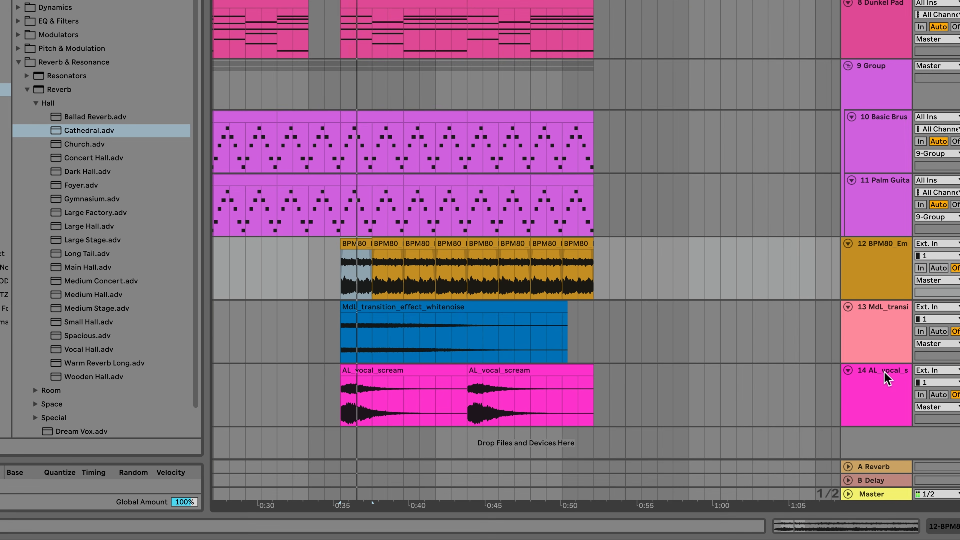
double_click(882, 372)
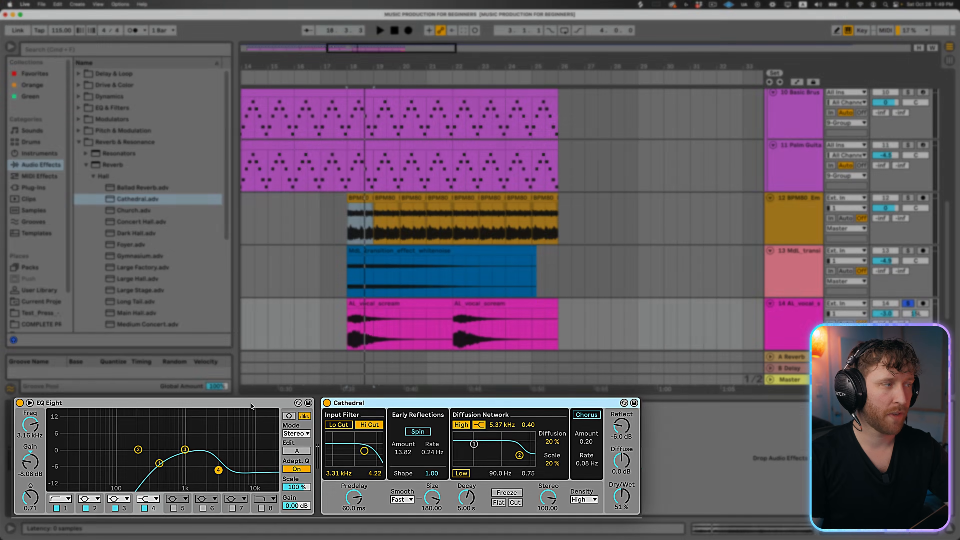
left_click(251, 404, "shift")
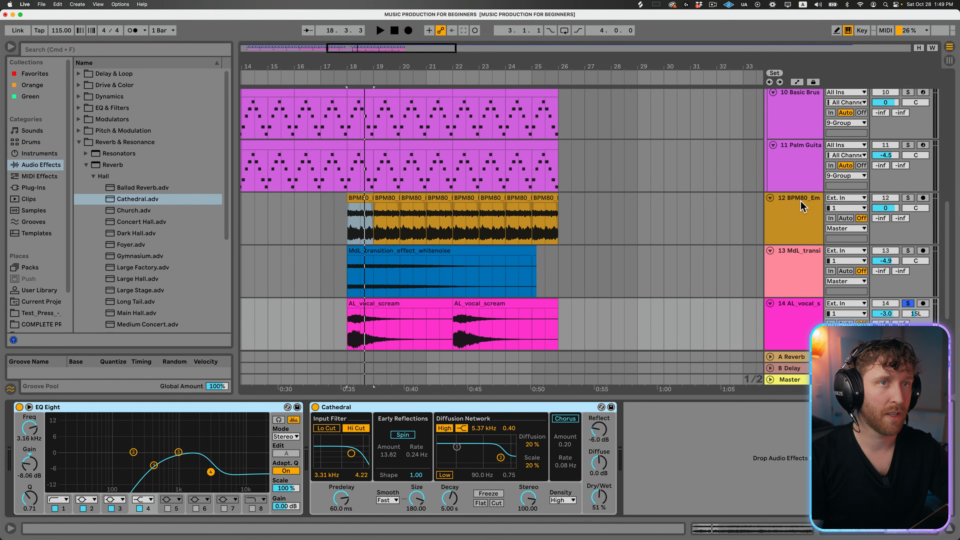
left_click(797, 203)
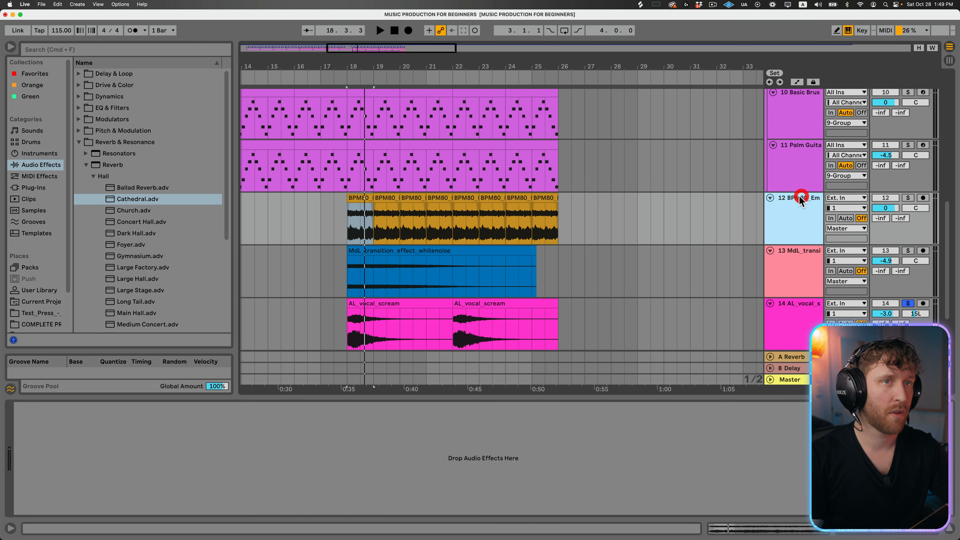
left_click(345, 441)
key("super+v")
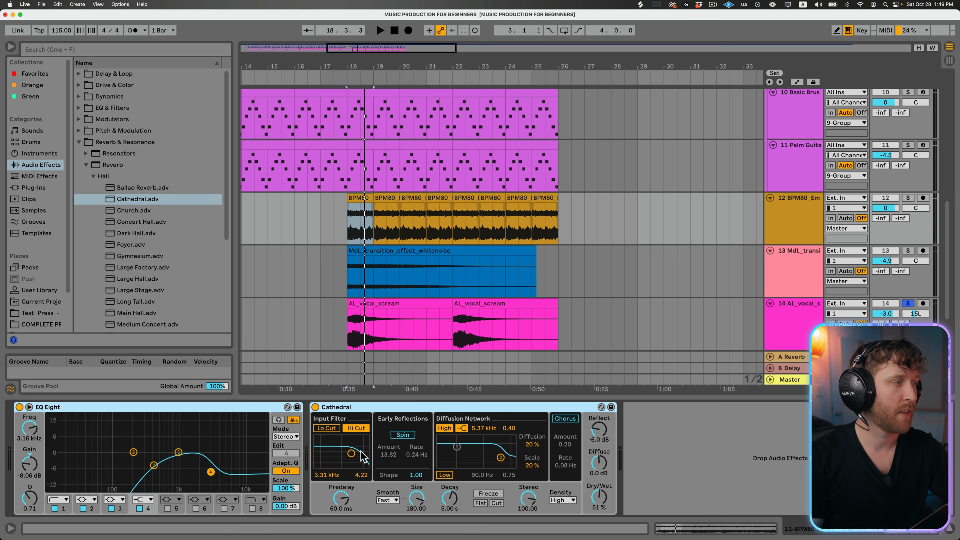
- With the orchestra soloed during playback, set EQ band 4 to -5.58 dB at 3.67 kHz and the Cathedral reverb's Dry/Wet to 82 %
left_click(908, 198)
key("space")
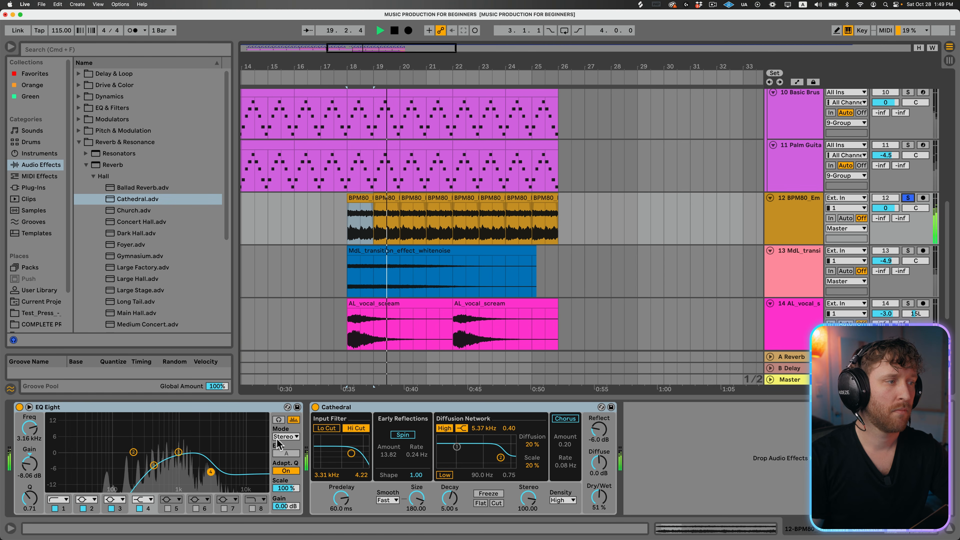
left_click_drag(211, 473, 215, 467)
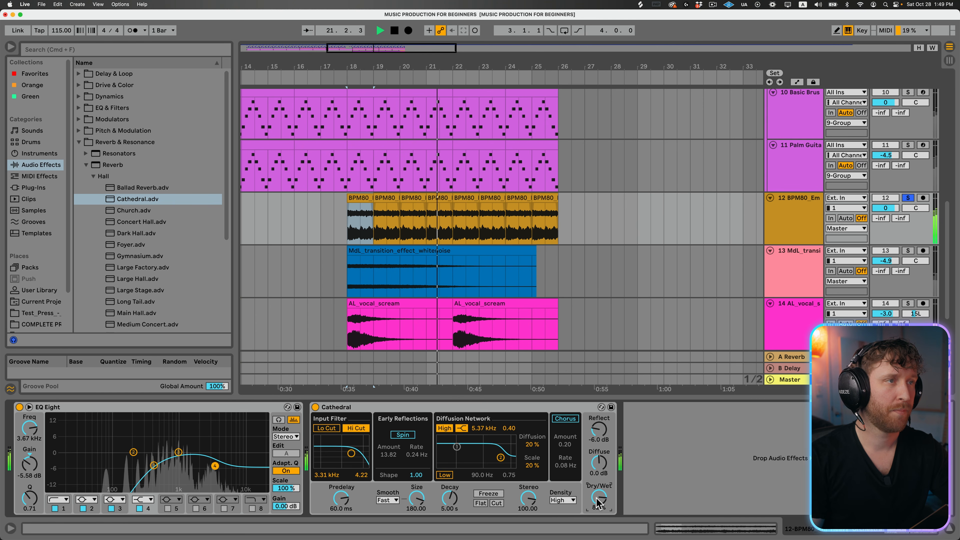
key("space")
- Transpose all eight orchestra clips from bar 18 to 26 up by 1 semitone
left_click(355, 198)
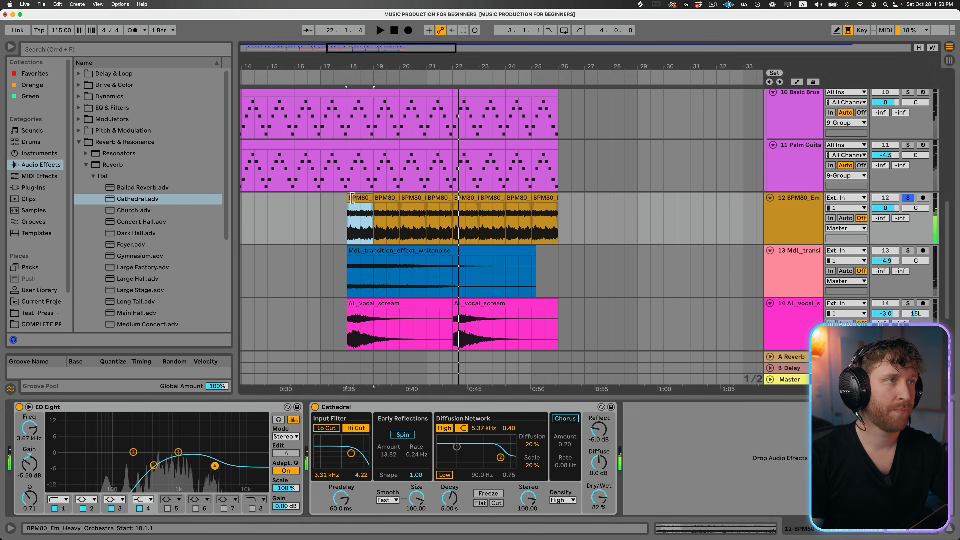
left_click(552, 197, "shift")
left_click(129, 354)
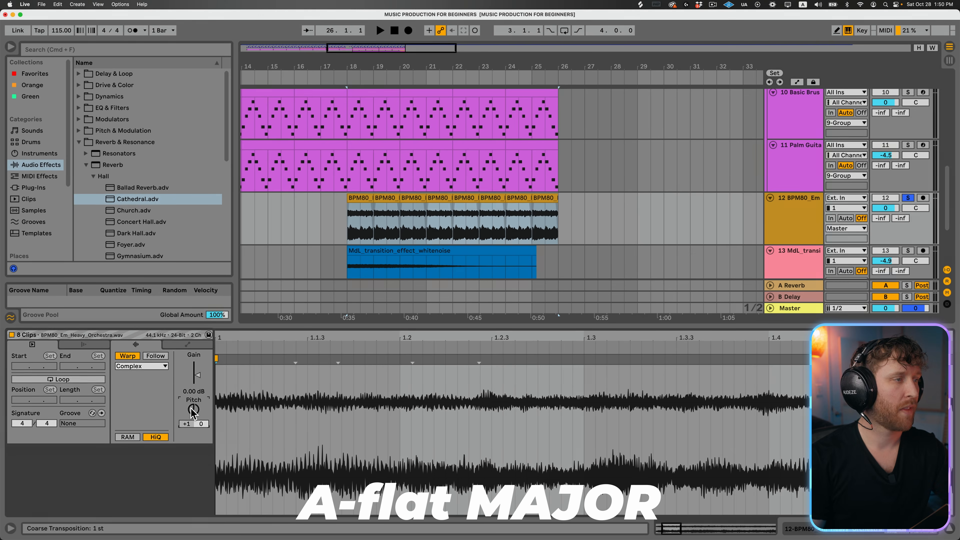
left_click_drag(205, 407, 204, 405)
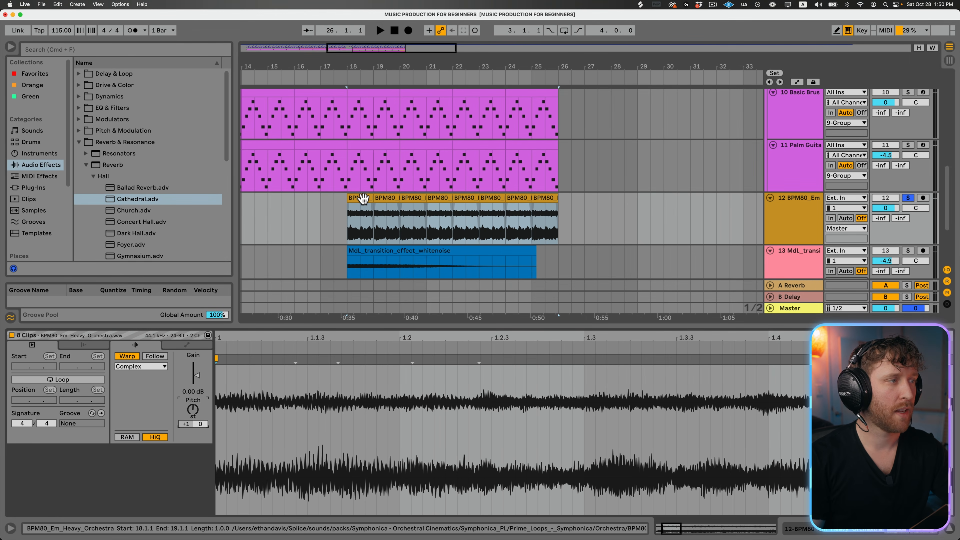
- With the guitar group soloed alongside the orchestra, set the orchestra's EQ Eight band 1 to 245 Hz and raise band 4 to about 6 dB
scroll(675, 229, "up", 3)
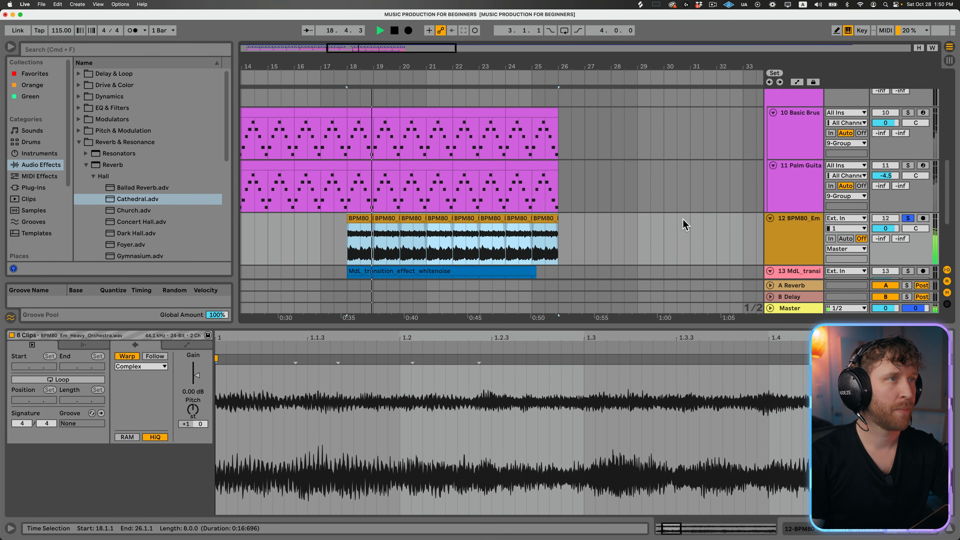
key("space")
left_click(913, 97)
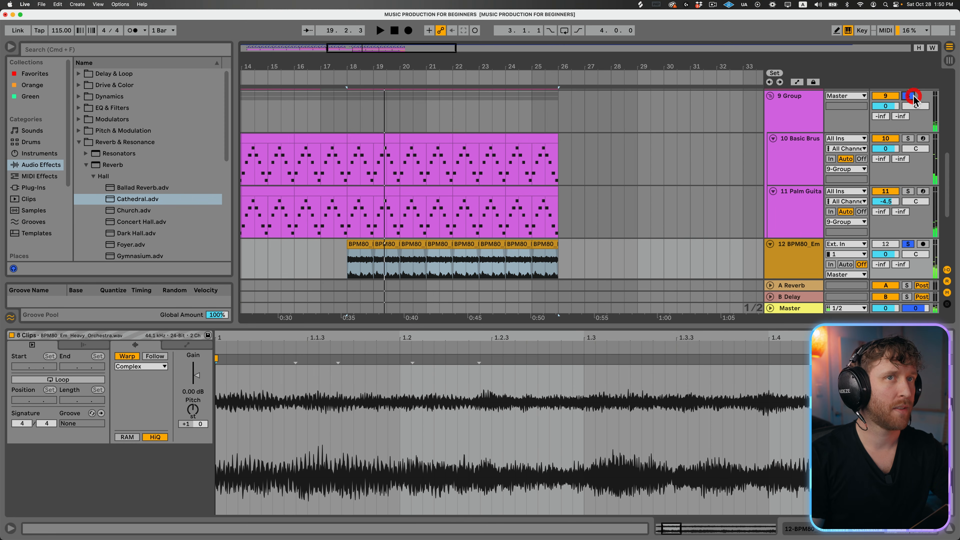
left_click(691, 326)
double_click(788, 300)
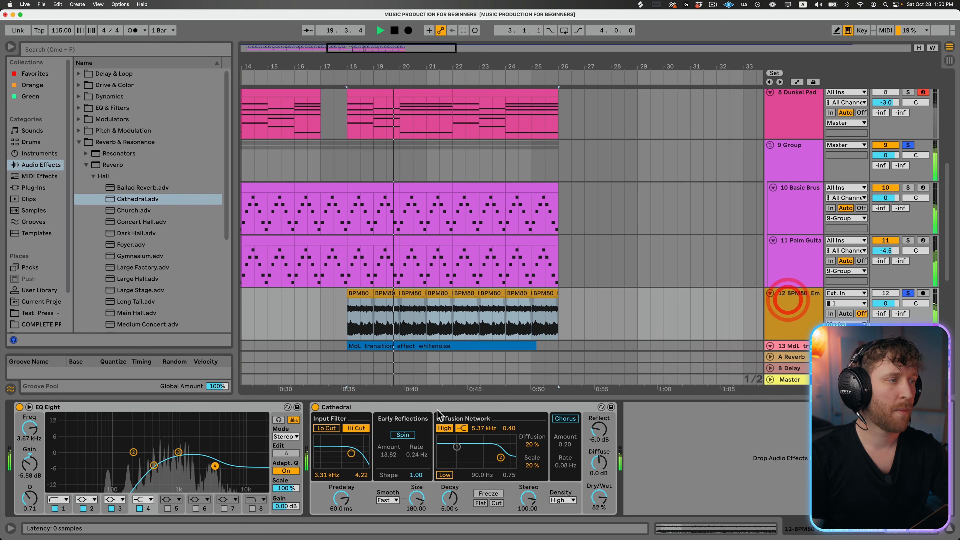
left_click_drag(215, 465, 208, 429)
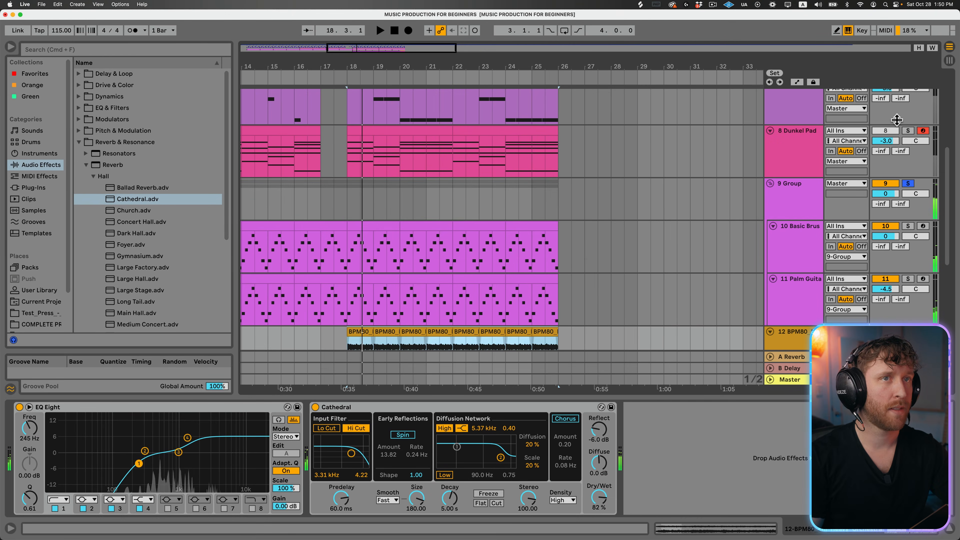
- Solo the Dunkel Pad track too, lower its EQ Eight band 1 to 68.1 Hz during playback, and unsolo it
left_click(911, 129)
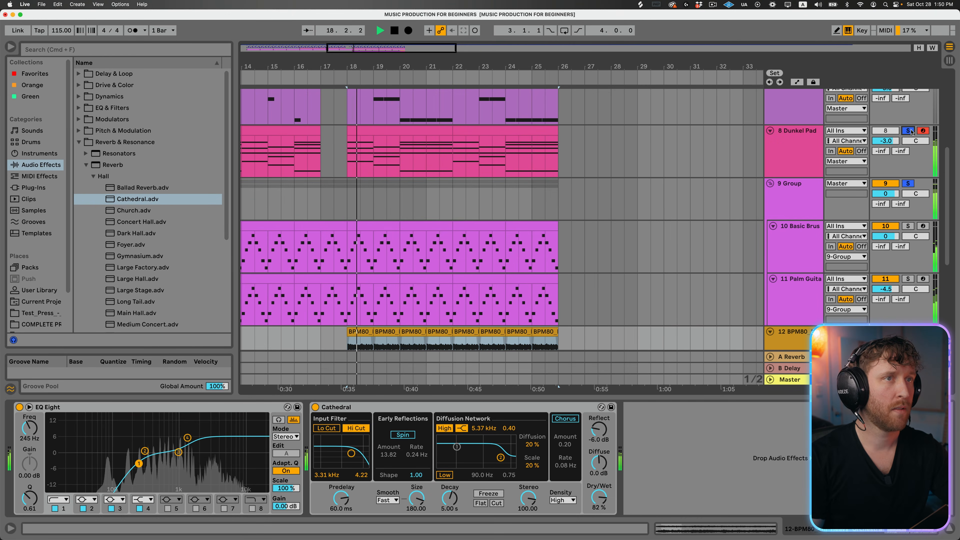
left_click(816, 133)
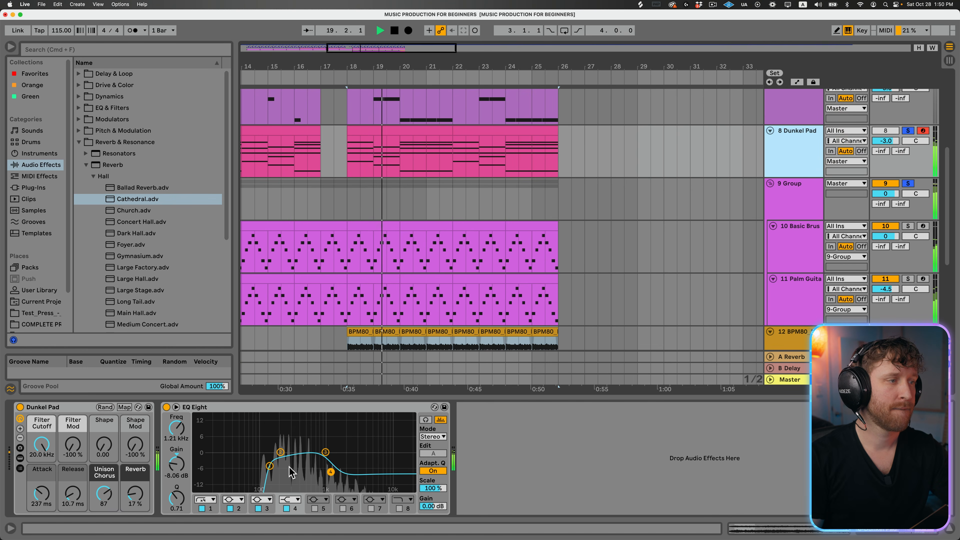
left_click_drag(270, 466, 248, 470)
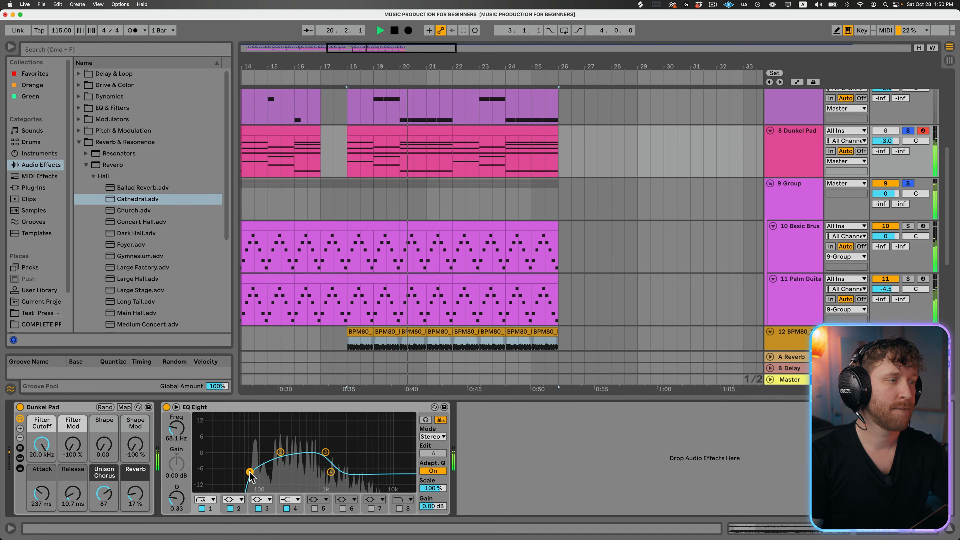
left_click(908, 131)
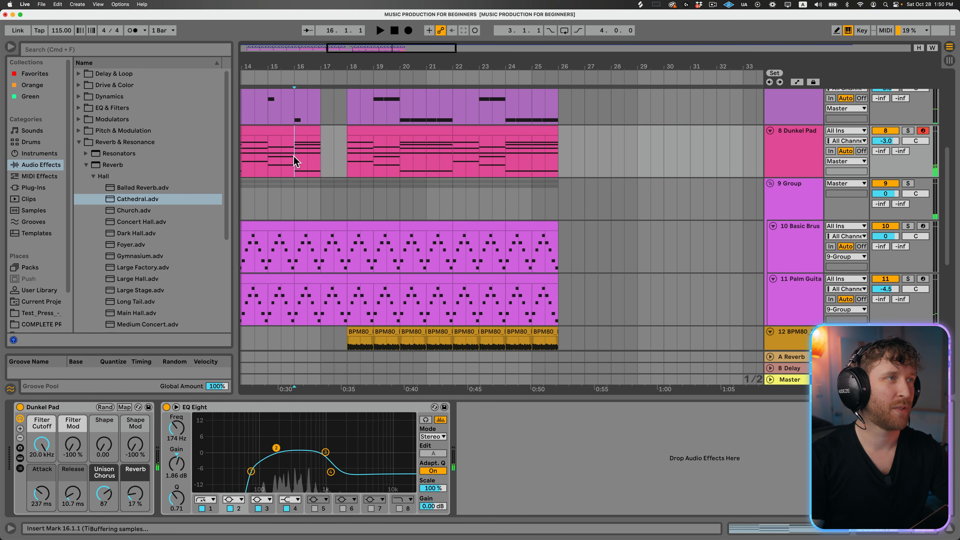
- Play the full mix through the drop and set the orchestra track's volume to -4.0 dB
left_click(293, 156)
scroll(344, 209, "down", 3)
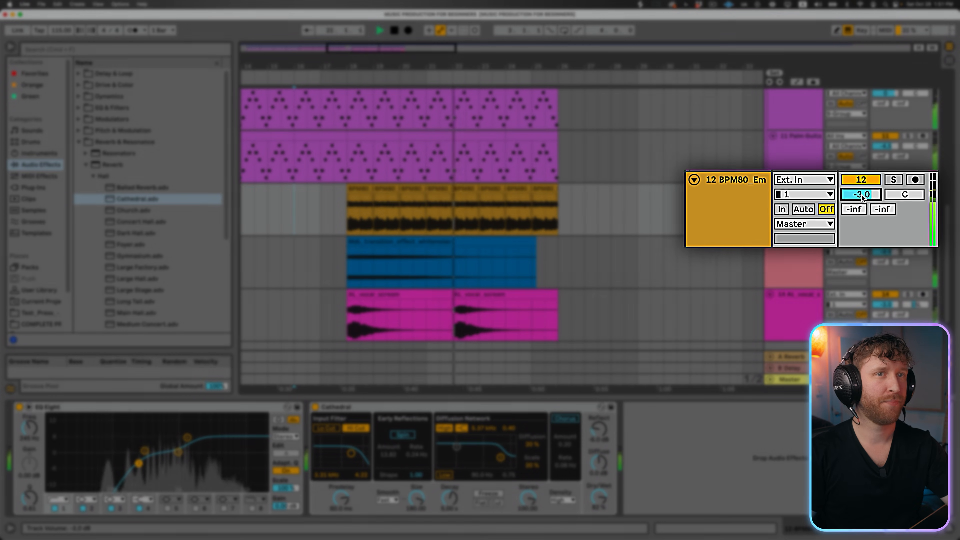
left_click_drag(886, 201, 886, 201)
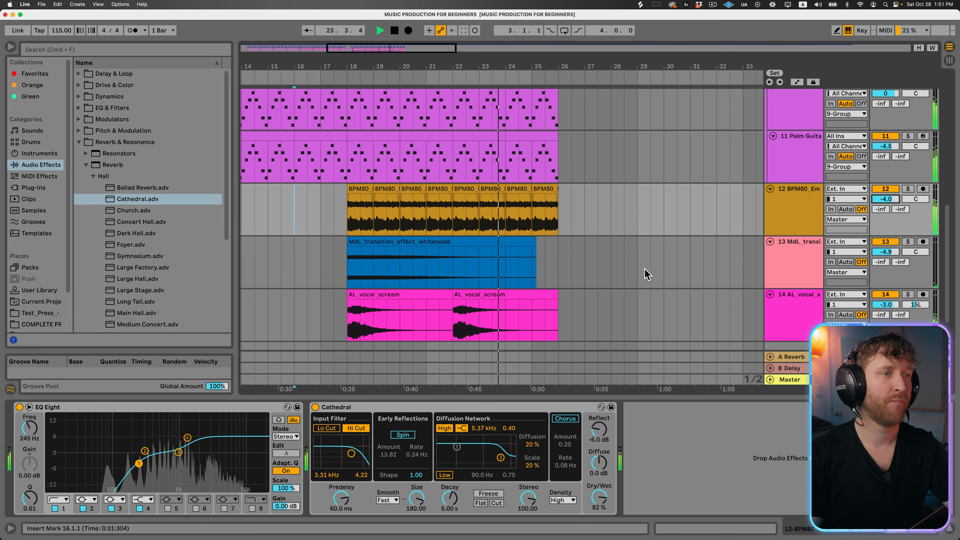
left_click(559, 317)
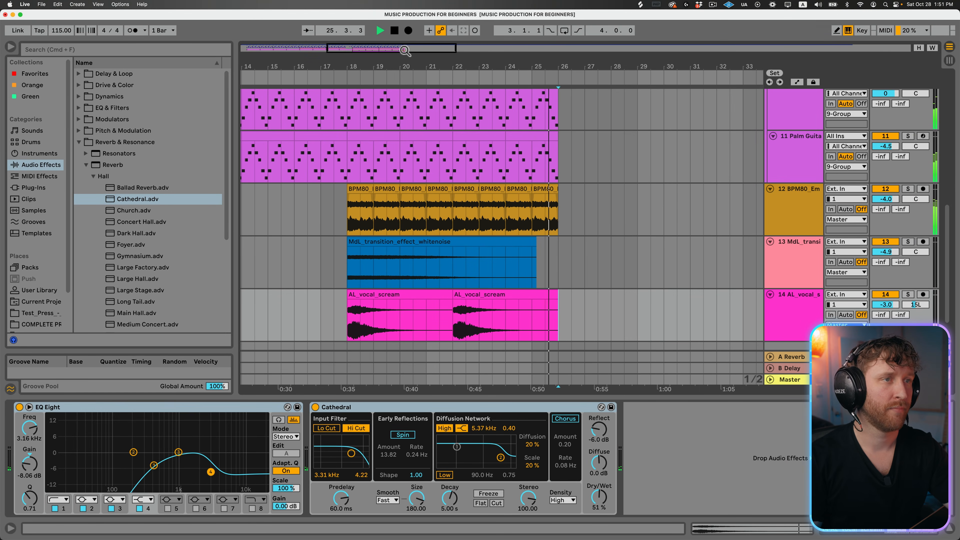
key("space")
- Show the whole arrangement and fold the guitar group and the Dunkel Pad track
left_click_drag(404, 49, 403, 41)
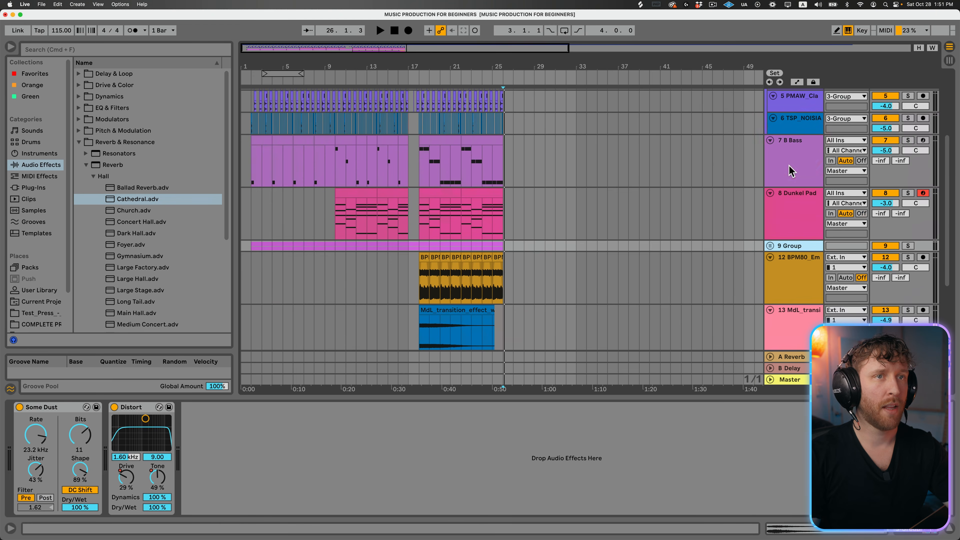
scroll(791, 170, "up", 3)
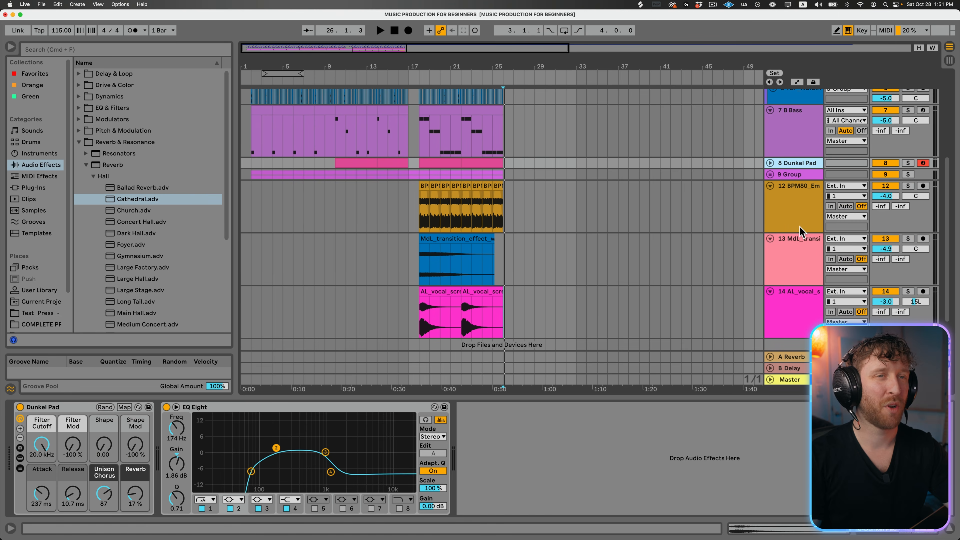
left_click(796, 232)
left_click(797, 163)
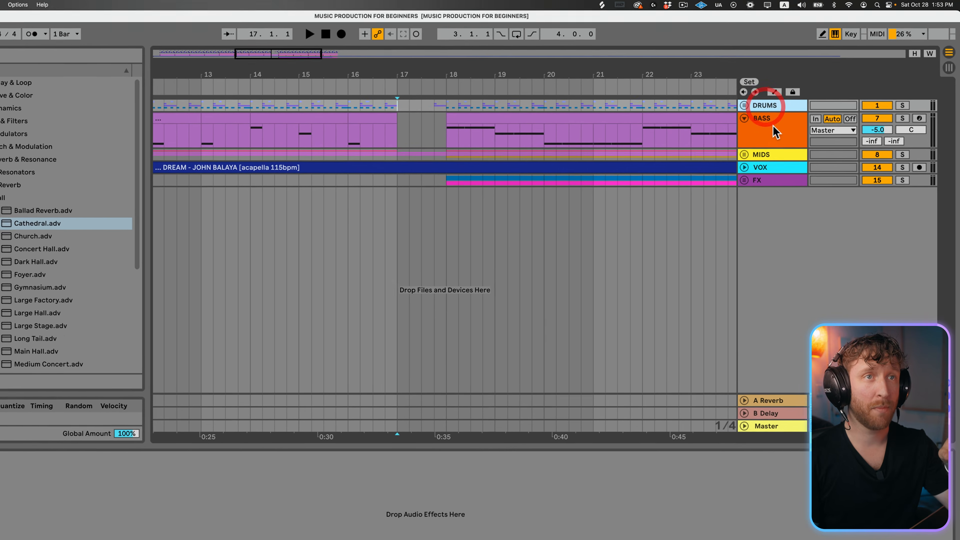
- Go through the arrangement's BASS, MIDS and VOX tracks to review the project's organisation
left_click(793, 113)
left_click(790, 151)
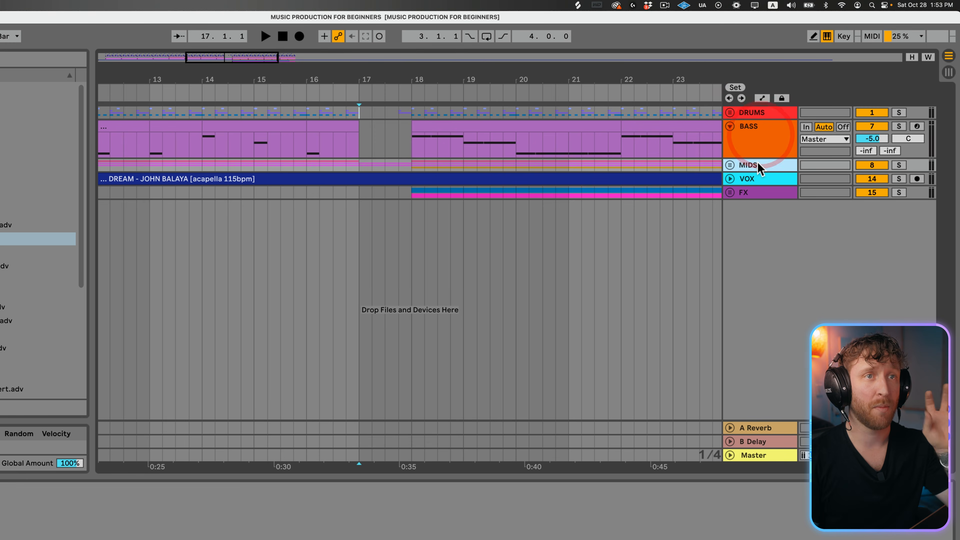
left_click(760, 185)
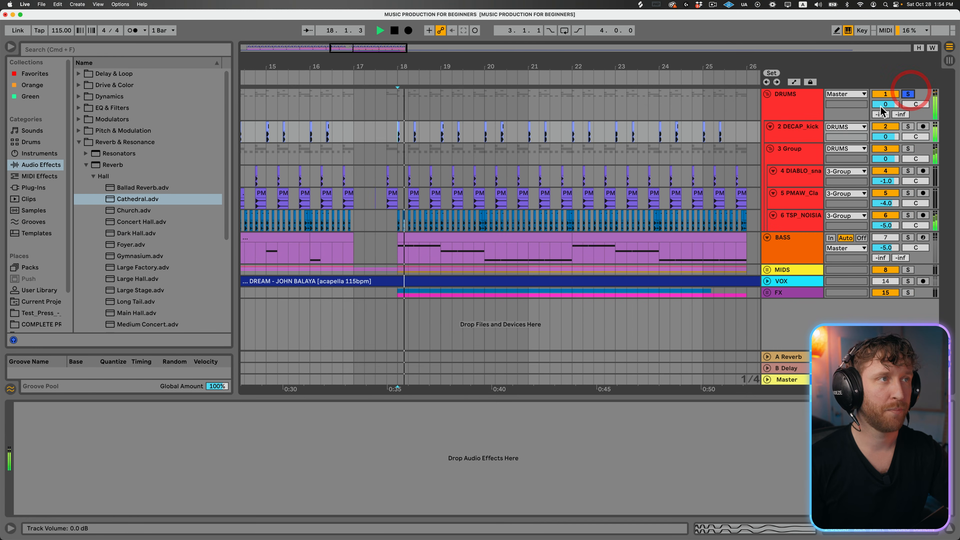
- With the drums soloed from bar 18, compare the snare, clap and hat group with its Some Dust effect off and on
left_click_drag(485, 70, 467, 63)
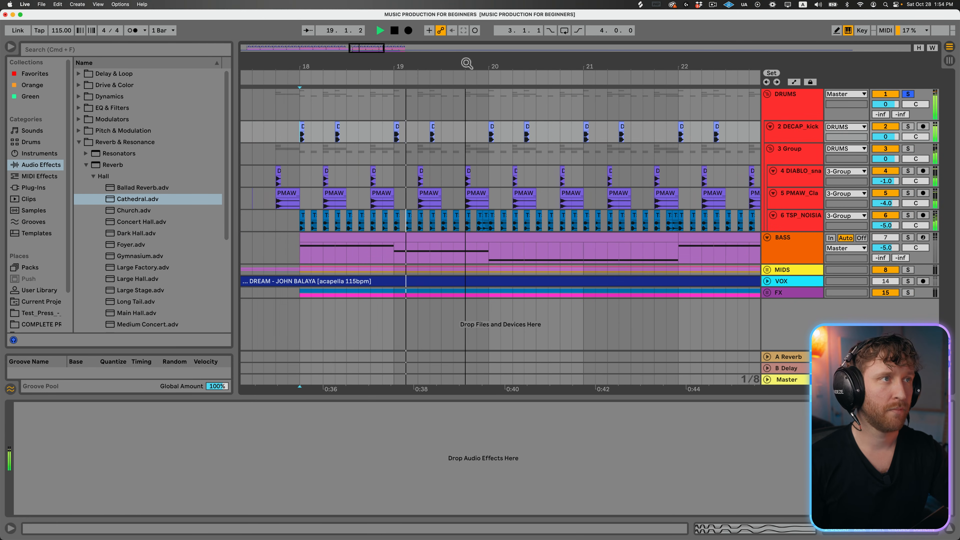
left_click(790, 149)
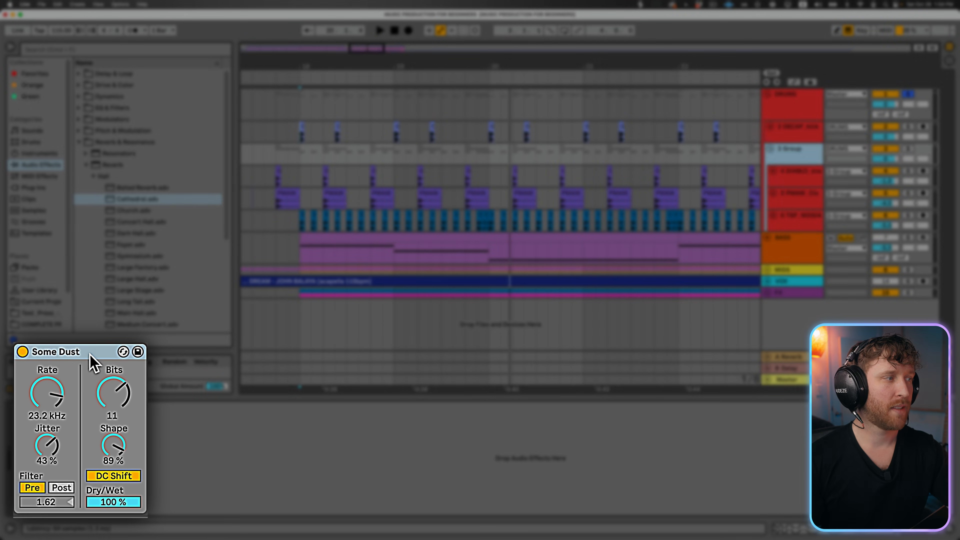
left_click(90, 352)
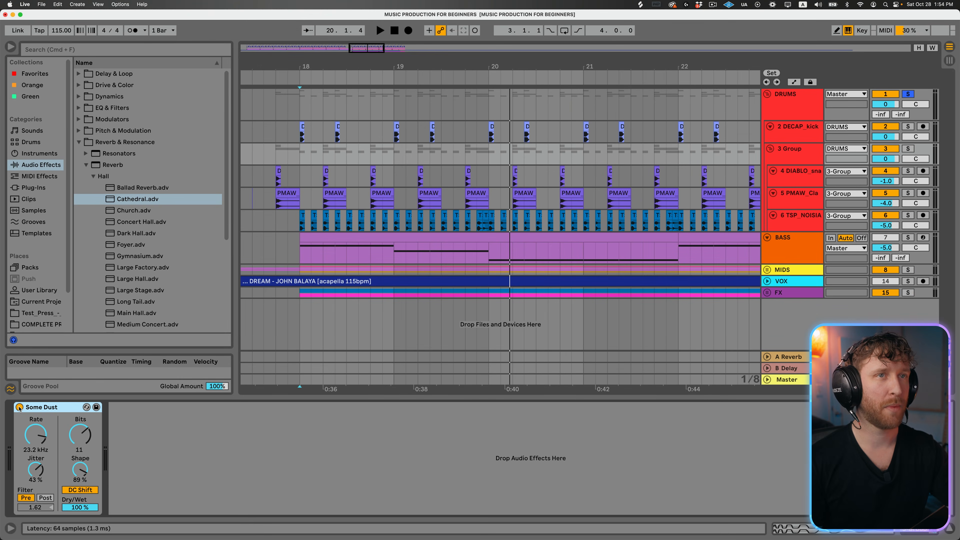
key("space")
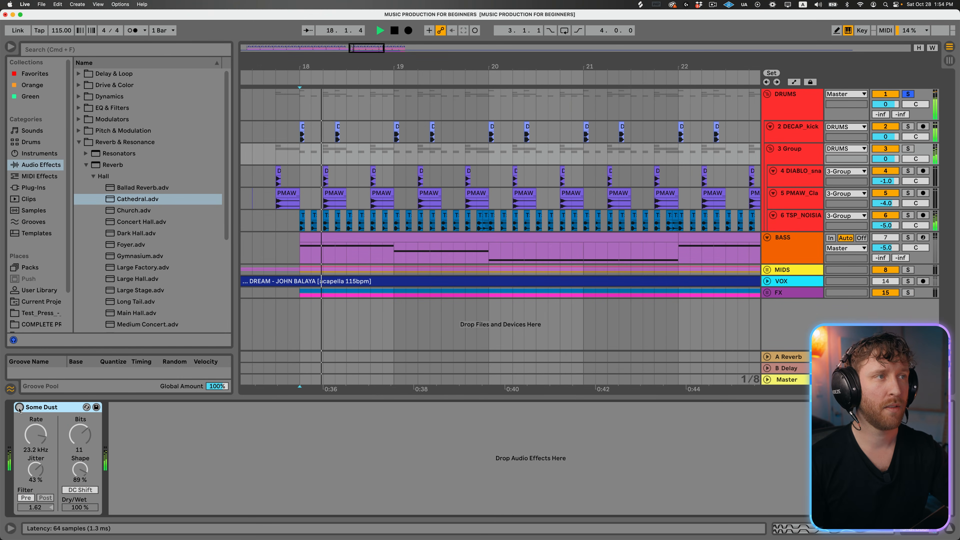
key("space")
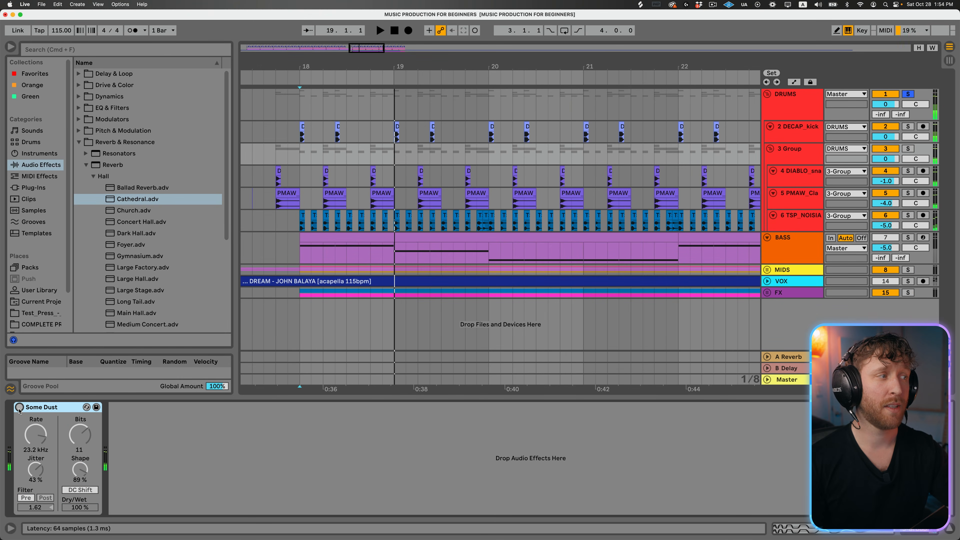
key("space")
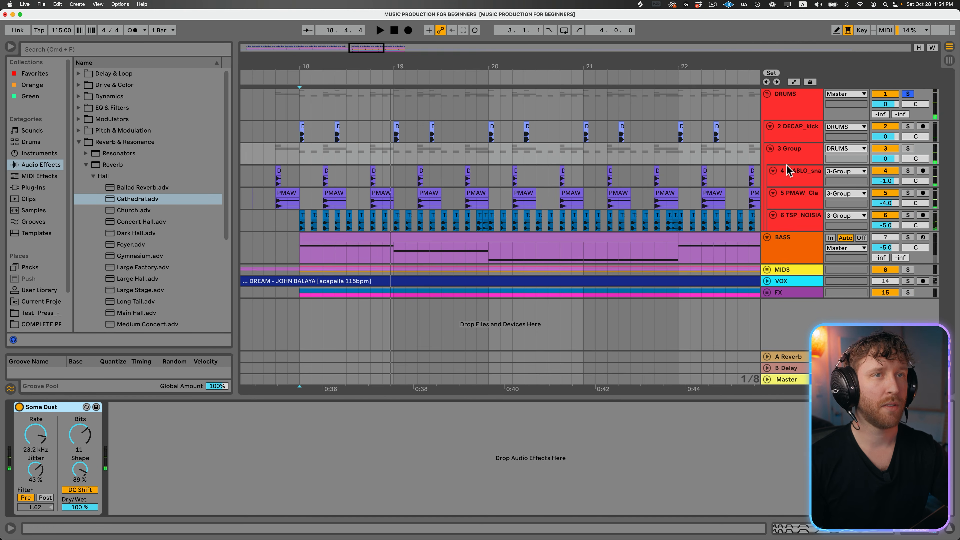
- Enlarge the snare, clap and hat group's track and display the automation lanes to inspect Some Dust's Device On automation
left_click_drag(789, 166, 790, 181)
left_click(795, 82)
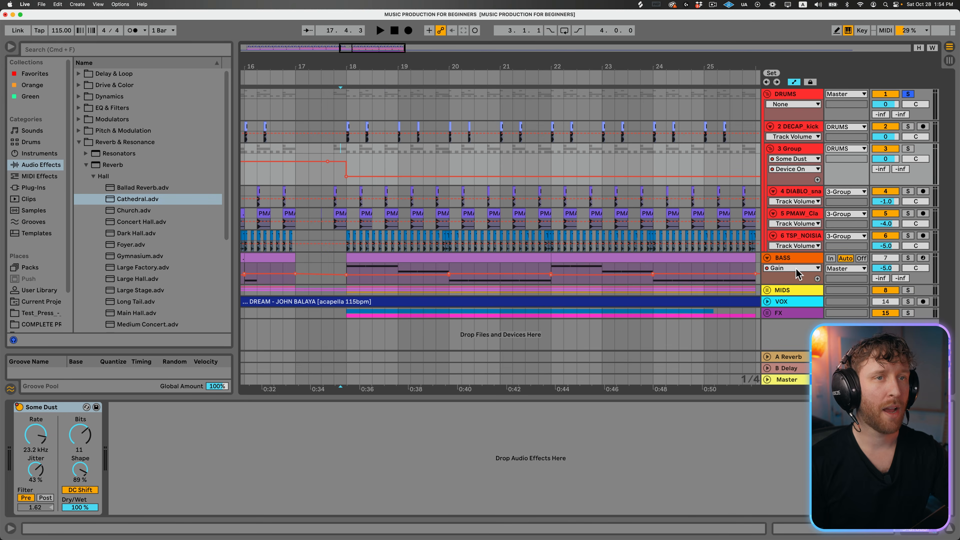
- Hide the automation lanes and audition the bass soloed together with the drums from bar 18, checking its Distort effect
left_click(797, 259)
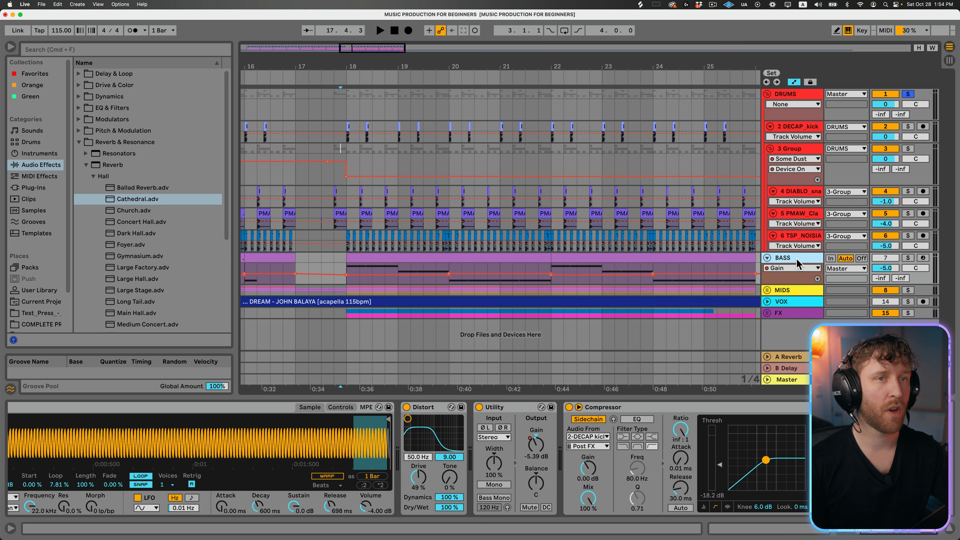
scroll(448, 114, "down", 3)
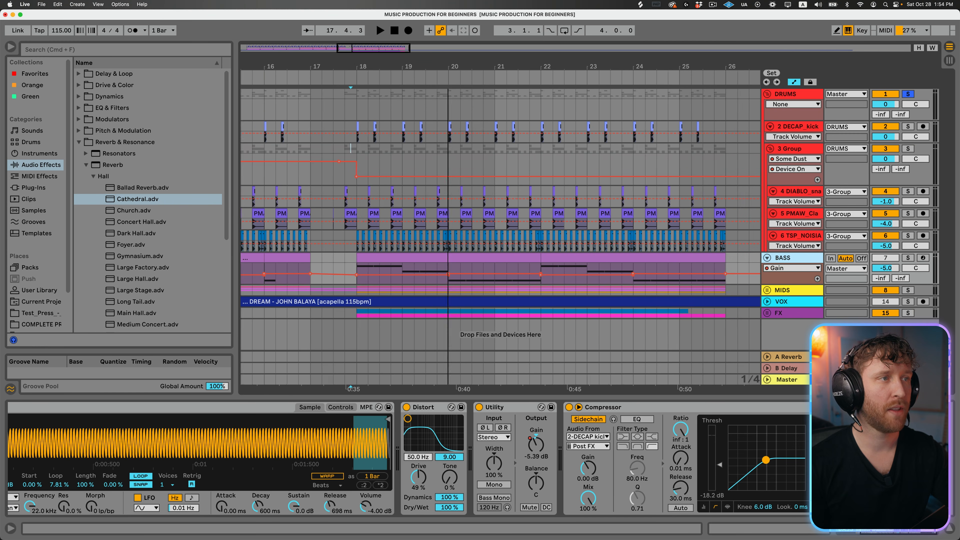
left_click(393, 258)
key("a")
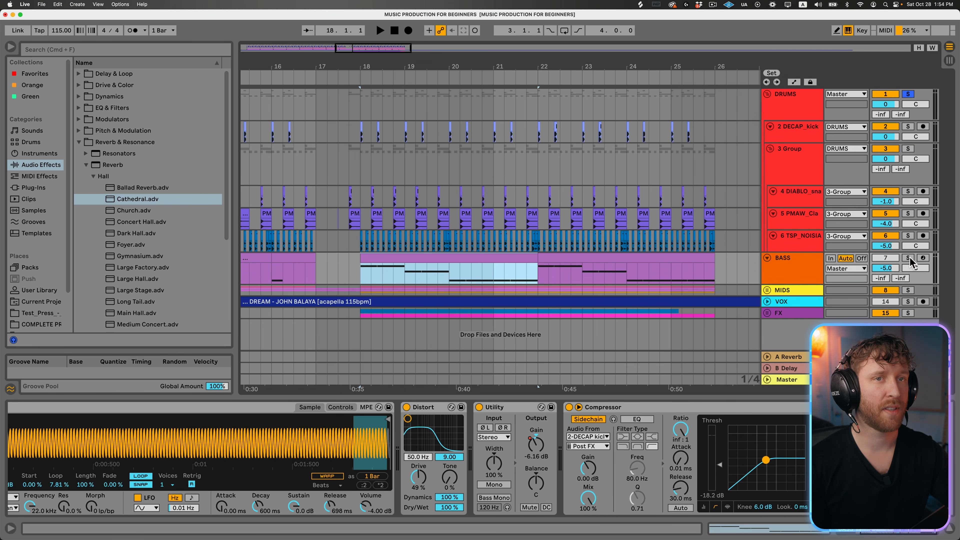
left_click(908, 258)
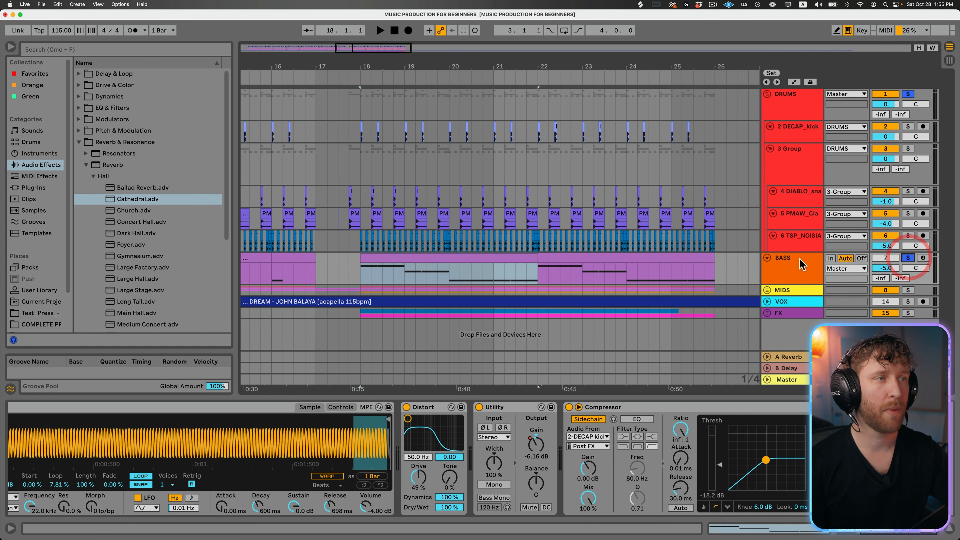
key("space")
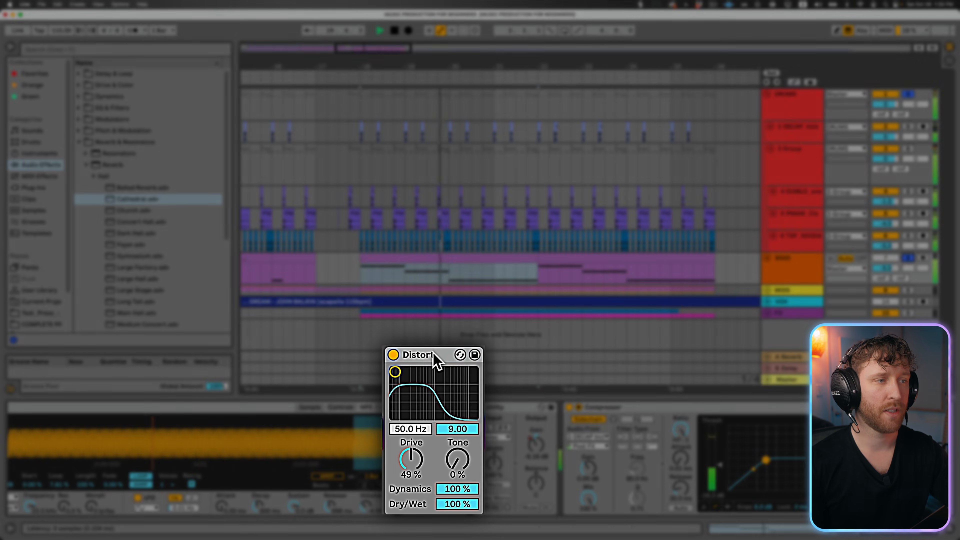
left_click(434, 405)
scroll(522, 274, "right", 2)
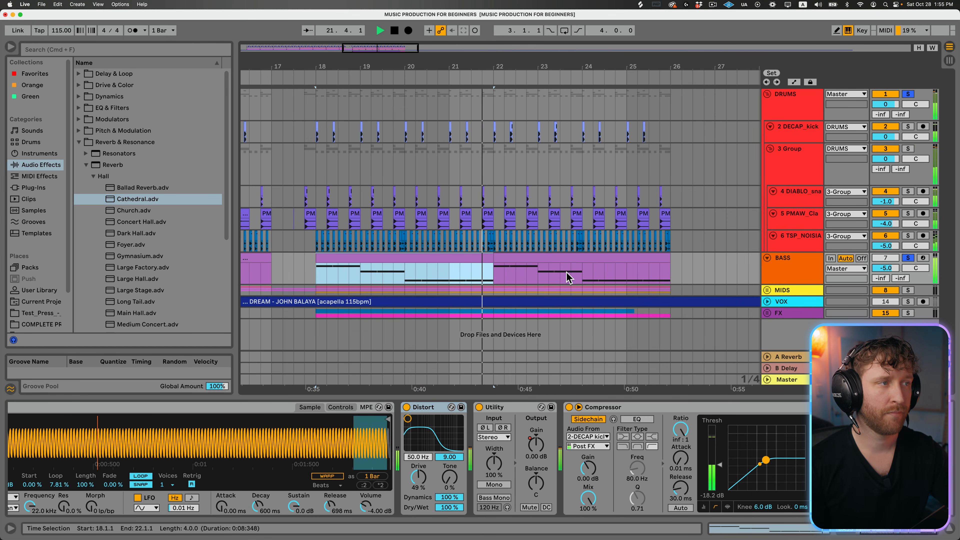
key("space")
- Unfold the MIDS group and listen to it soloed from bar 18
double_click(796, 292)
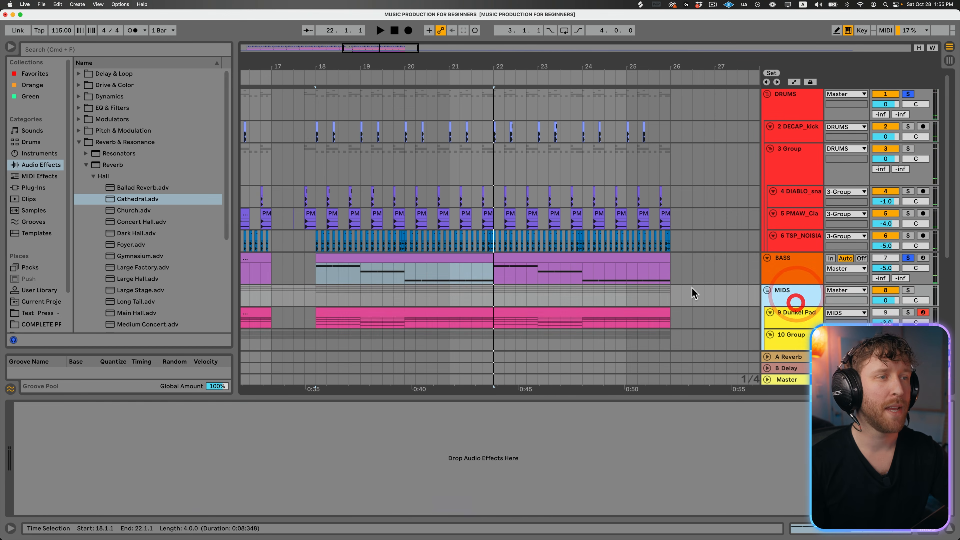
scroll(687, 287, "down", 4)
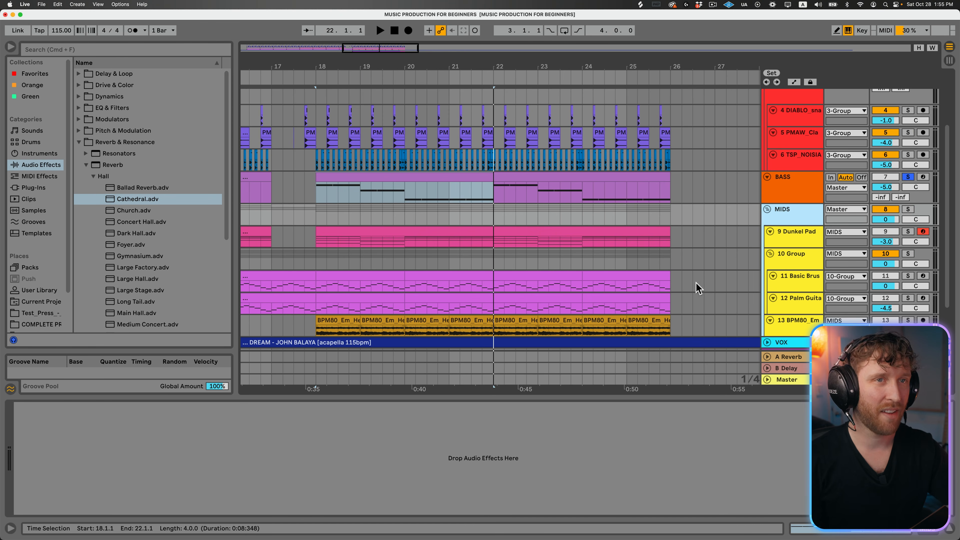
key("space")
left_click(907, 209)
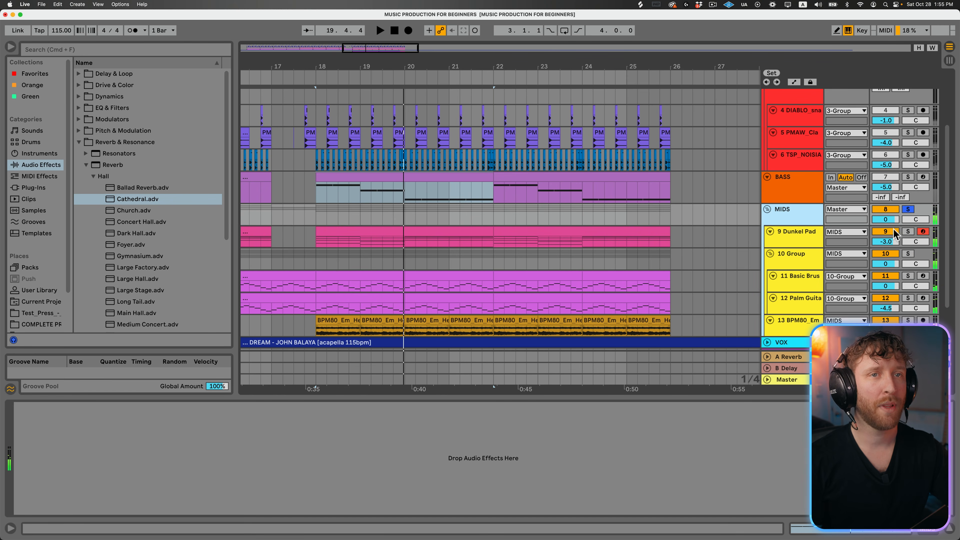
- Audition the layers inside MIDS one by one: the Dunkel Pad, the plucked guitar group and the orchestra
left_click(907, 232)
key("space")
scroll(909, 231, "down", 2)
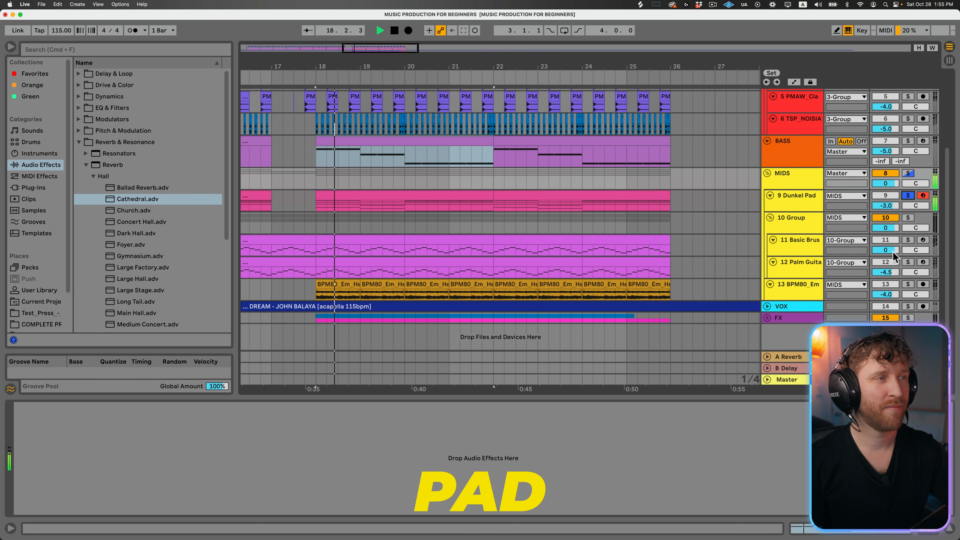
left_click(908, 218)
key("space")
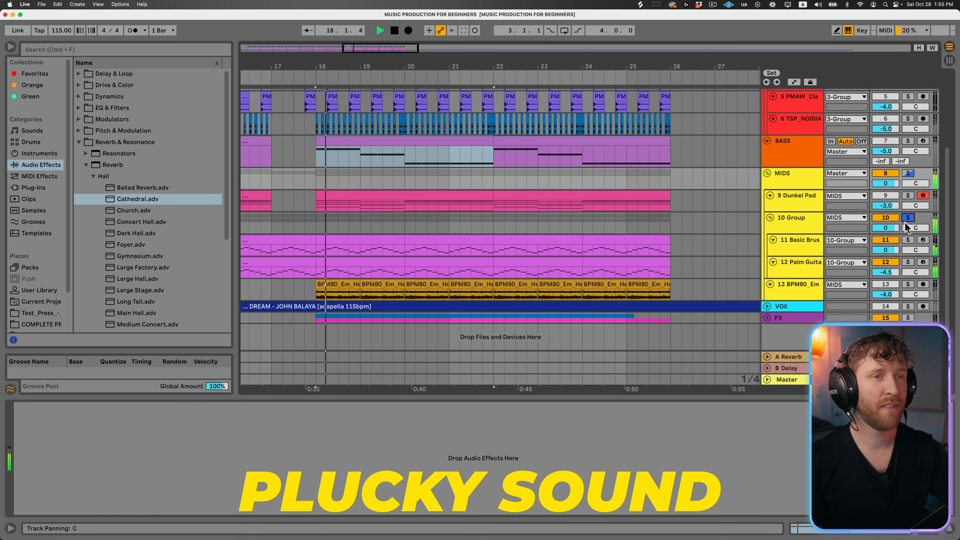
left_click(907, 285)
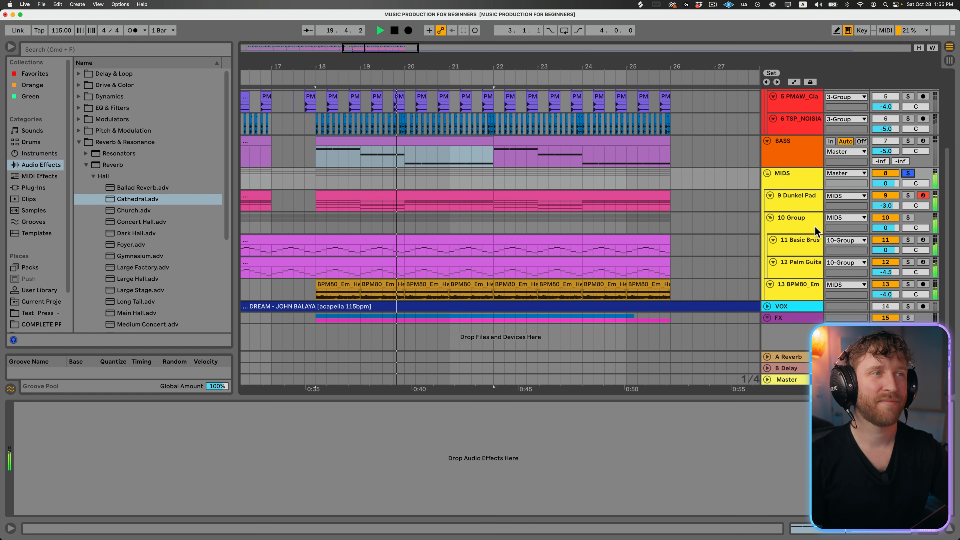
- Add the bass and the drums to the soloed MIDS group and listen to them together
left_click(907, 141)
scroll(903, 115, "up", 5)
left_click(908, 95)
scroll(905, 99, "down", 5)
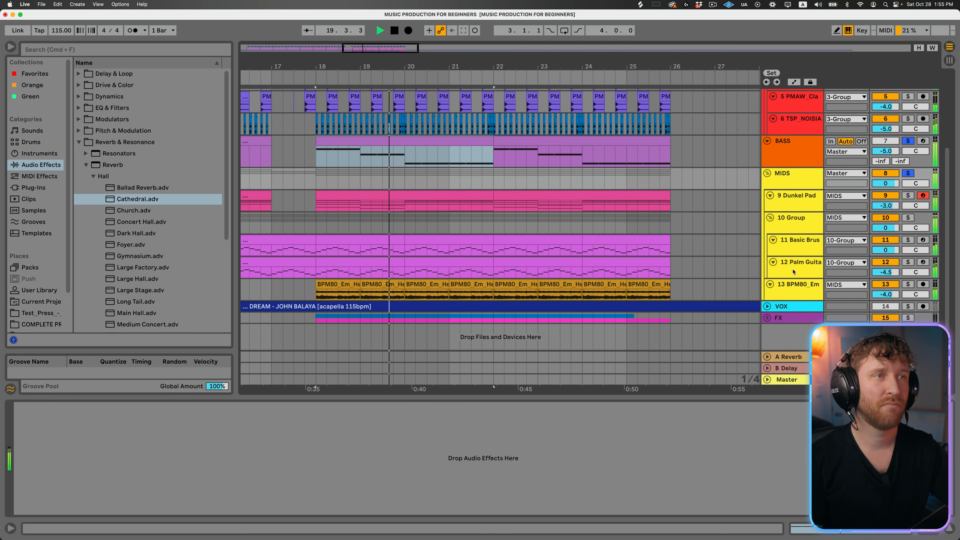
scroll(813, 258, "up", 3)
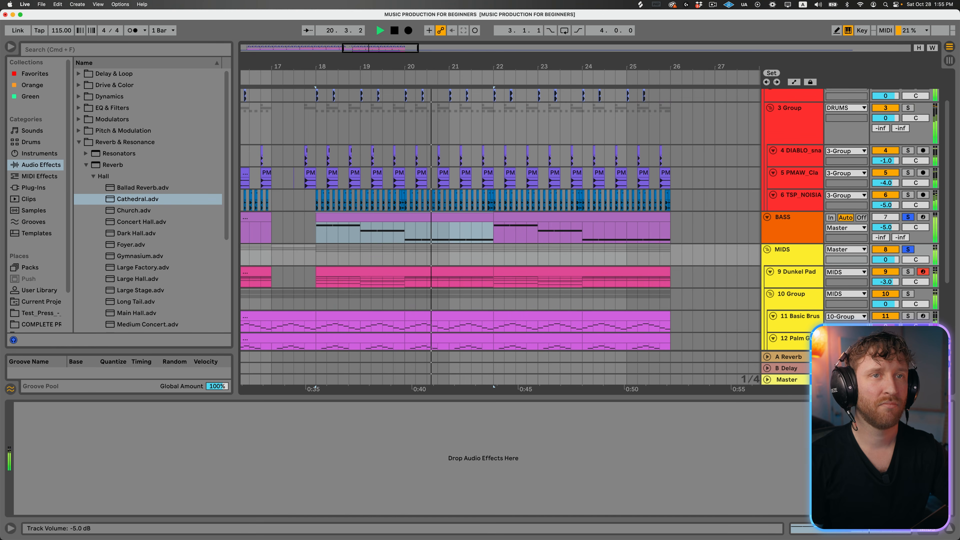
- Unfold the FX group and audition its white noise transition and vocal scream tracks soloed one at a time
scroll(832, 257, "down", 3)
left_click(784, 307)
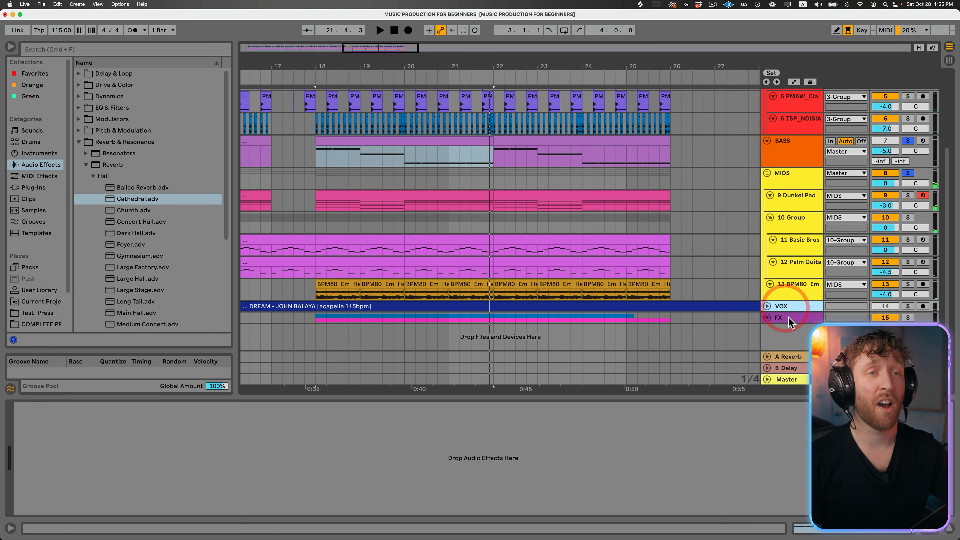
left_click(766, 318)
left_click(366, 285)
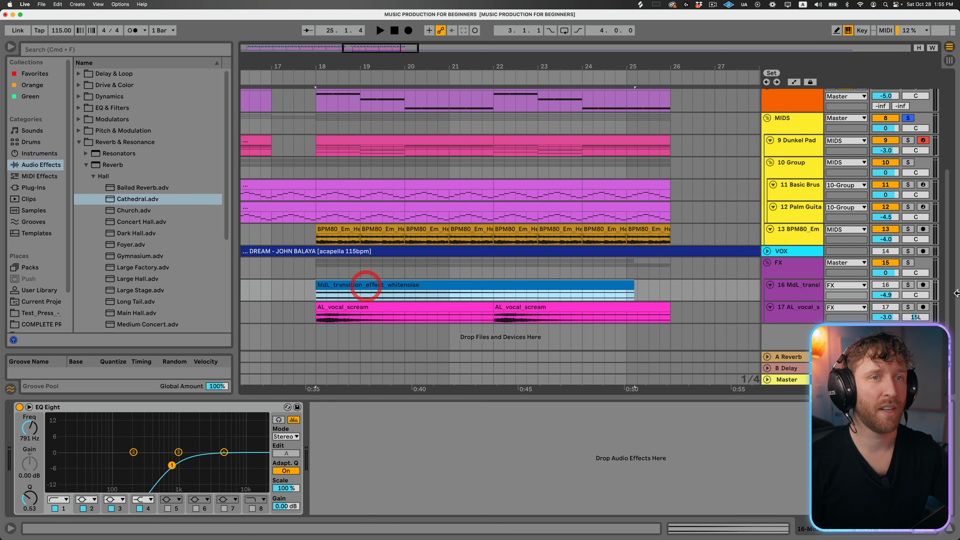
left_click(908, 285)
key("space")
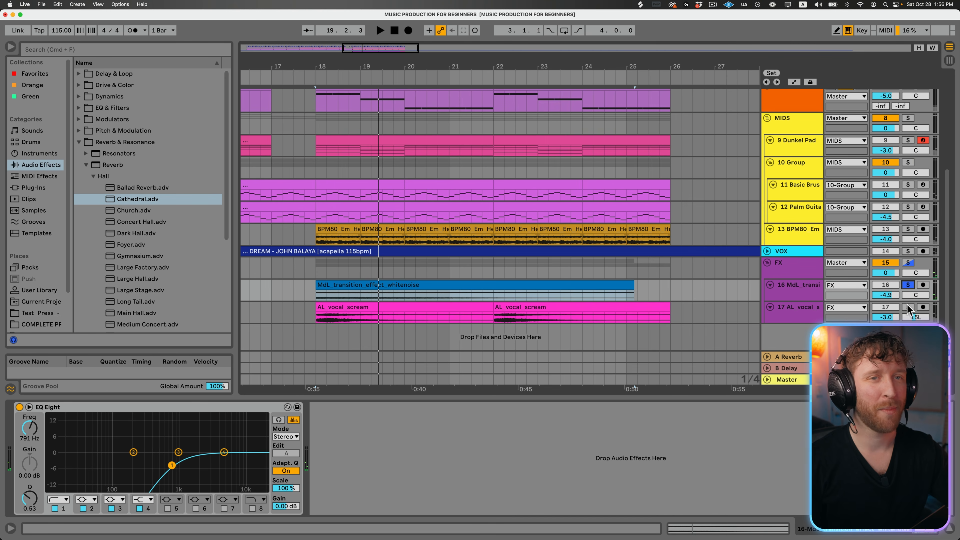
key("space")
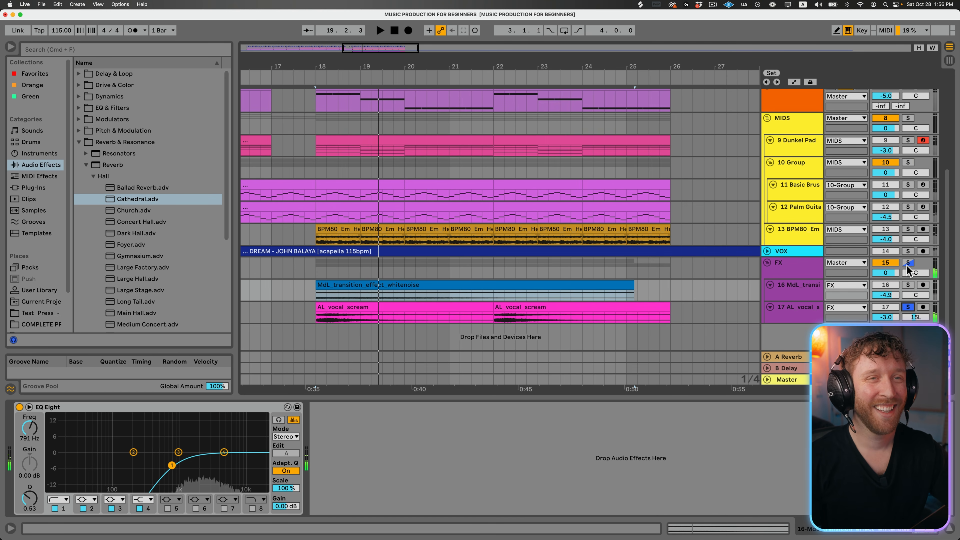
- Solo the whole FX group together with MIDS, BASS and the drums, and play the combined groups
left_click(908, 263)
scroll(906, 145, "up", 1)
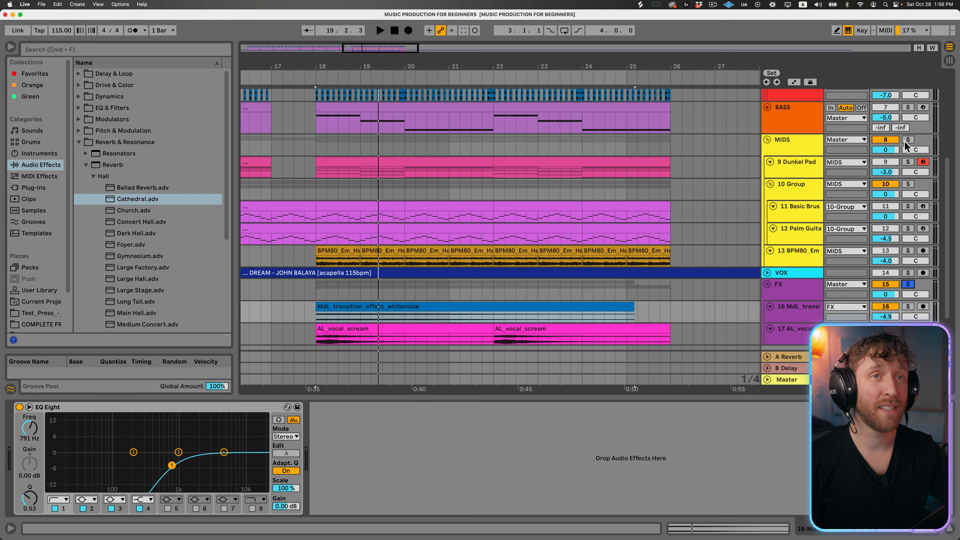
left_click(906, 141)
scroll(909, 145, "up", 4)
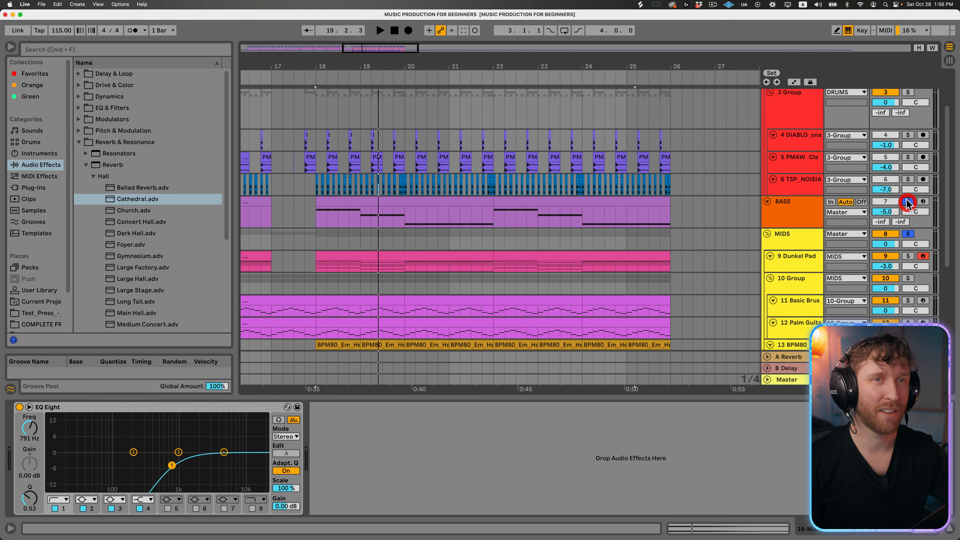
left_click(907, 202)
scroll(756, 265, "down", 5)
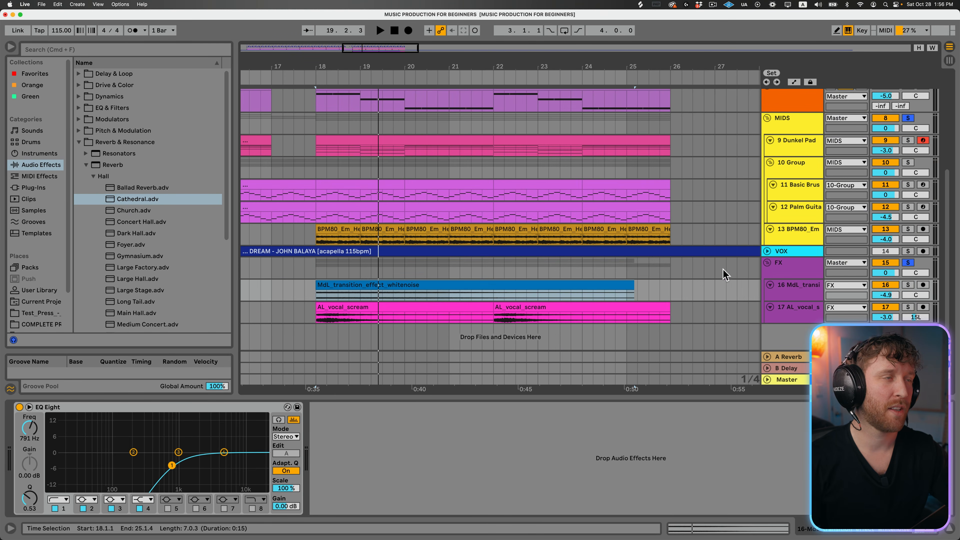
left_click(274, 231)
key("space")
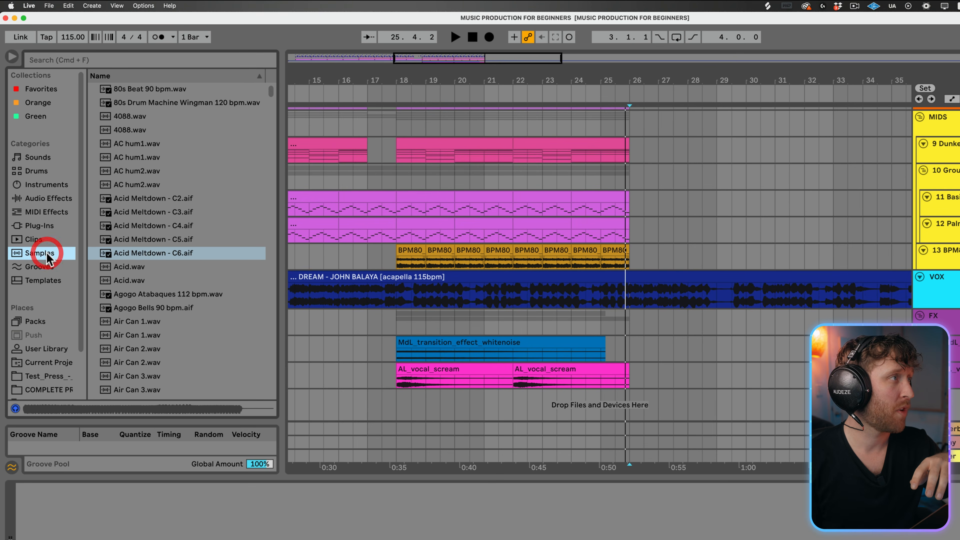
- Search the samples for "KICK" and audition the kick samples down to Kick 90s 1.wav
key("super+f")
type("KICK")
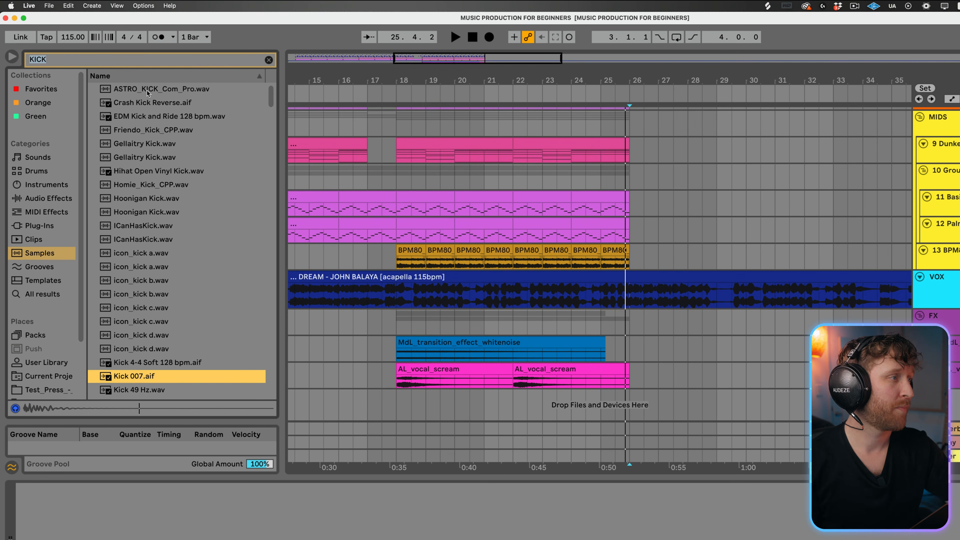
key("Down")
key("Down")
key("Down")
key("Down")
key("Down")
key("Down")
key("Down")
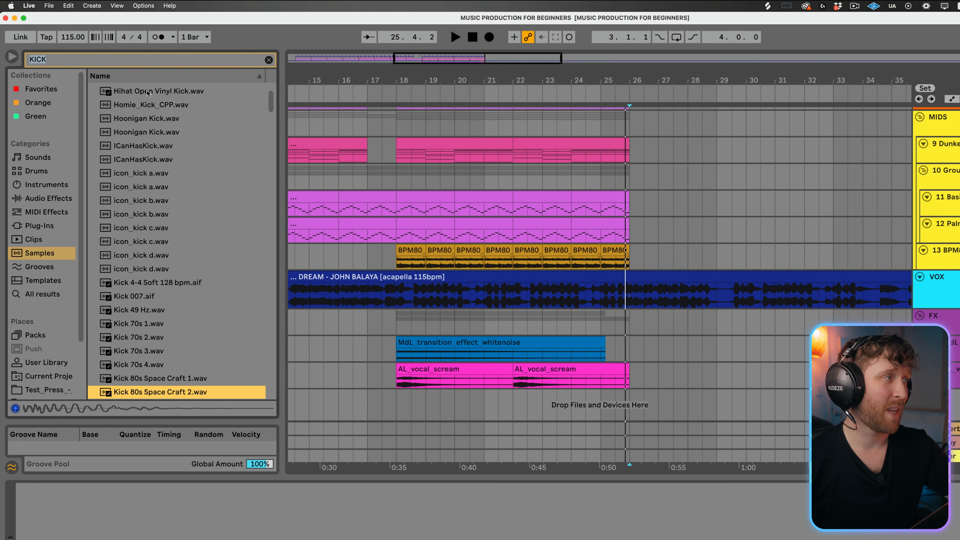
key("Down")
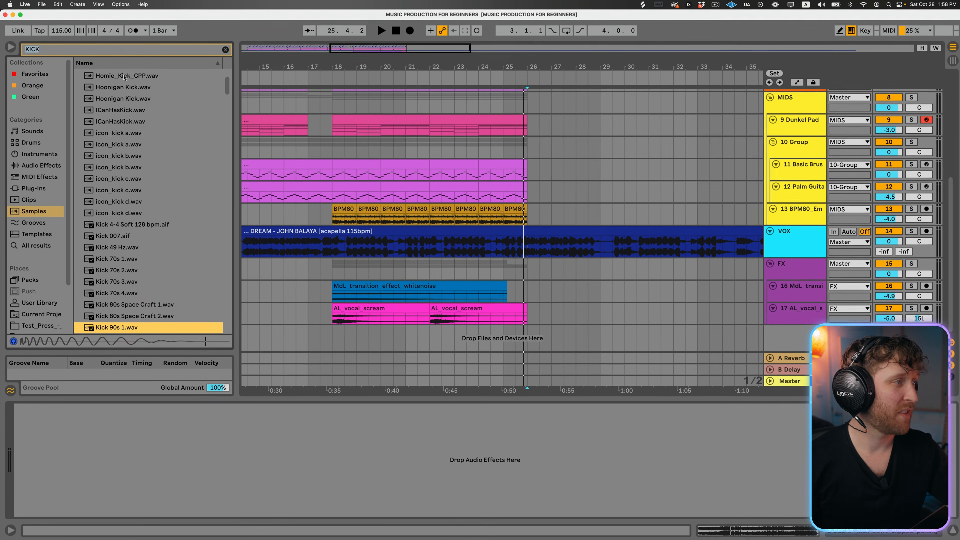
- Add the Kick 90s 1.wav sample to a new audio track below the FX group, starting at bar 23
left_click_drag(139, 393, 531, 414)
left_click_drag(437, 360, 444, 353)
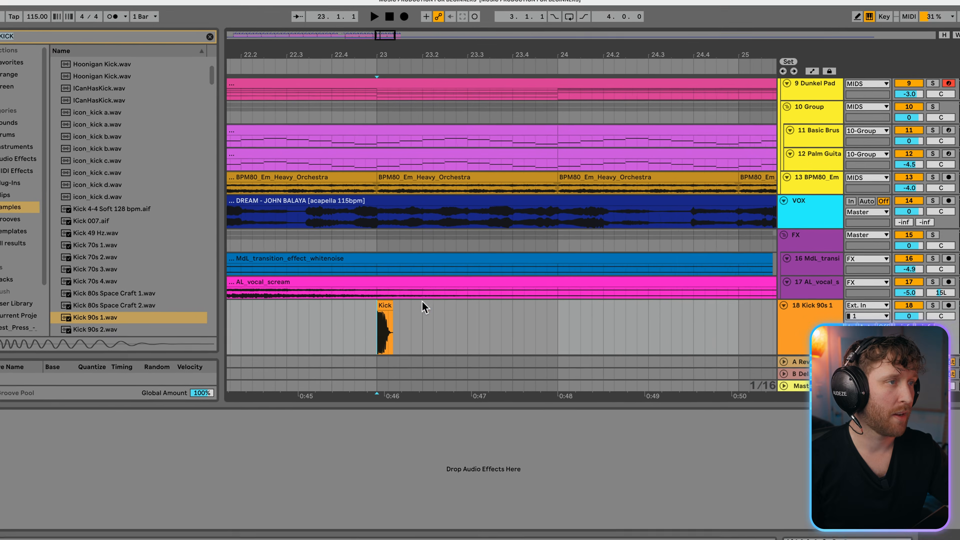